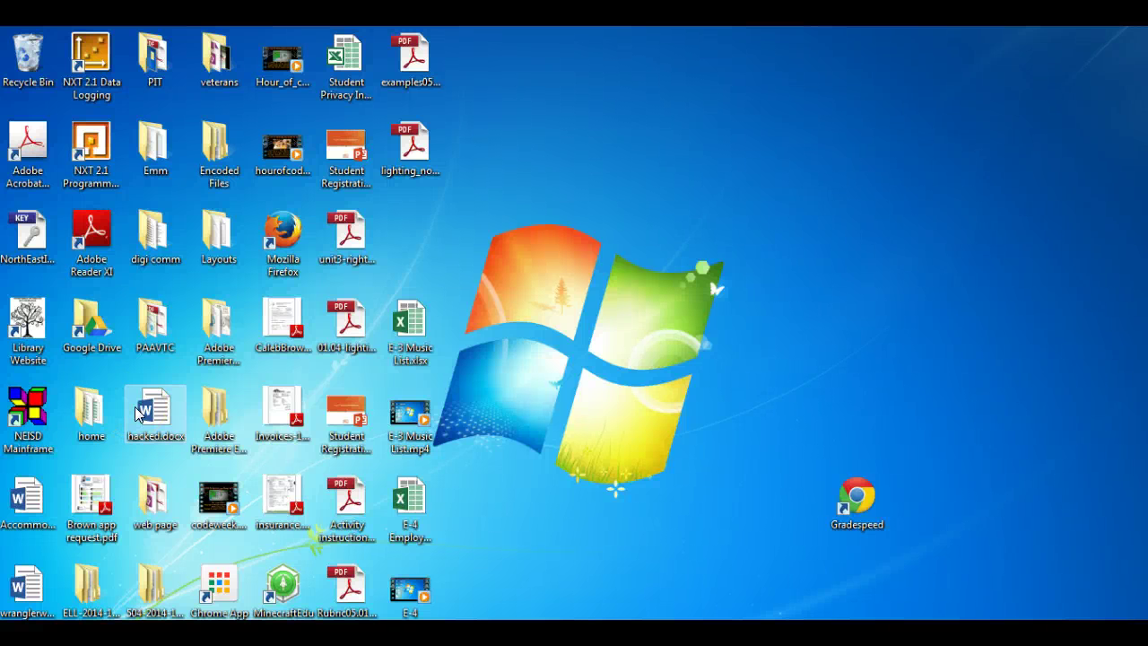
Launch Excel with a new blank workbook and maximize its window
click(51, 579)
click(46, 364)
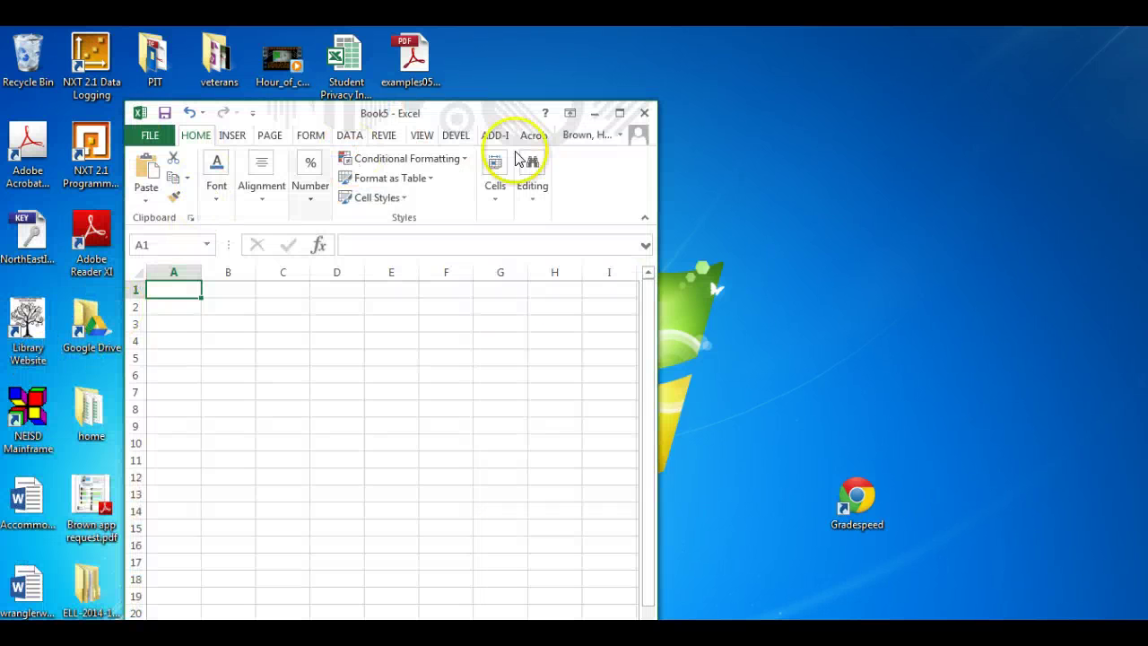
click(618, 113)
Save the workbook to the Desktop as "E-5 Projected Revenue Spreadsheet" in Excel Workbook format
click(27, 57)
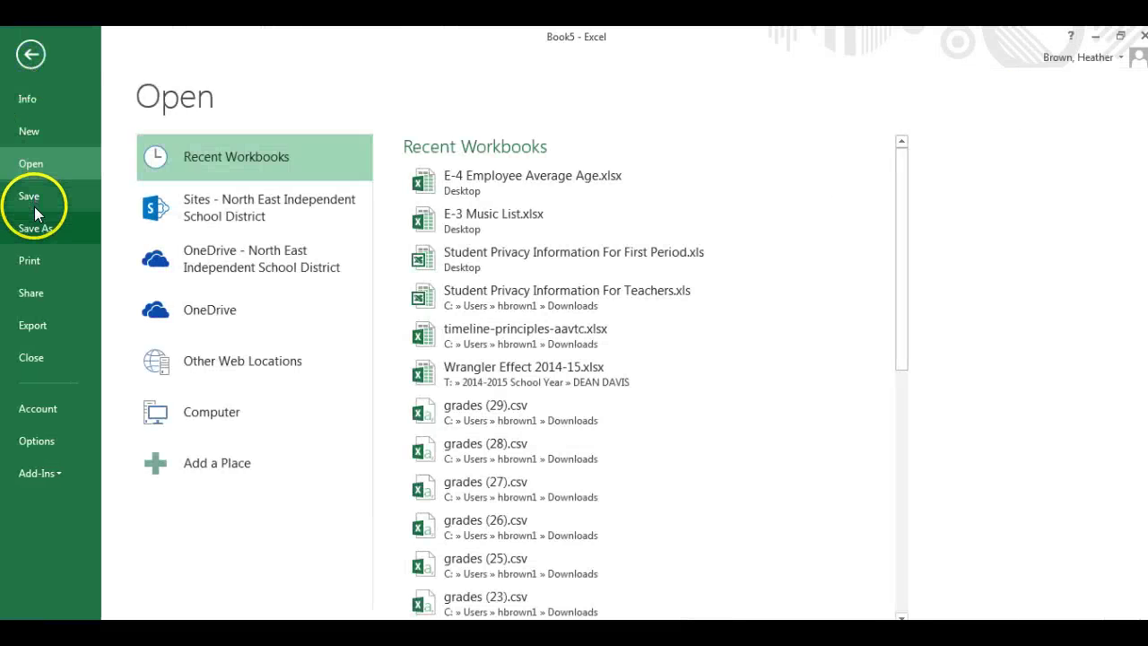
click(50, 228)
click(212, 359)
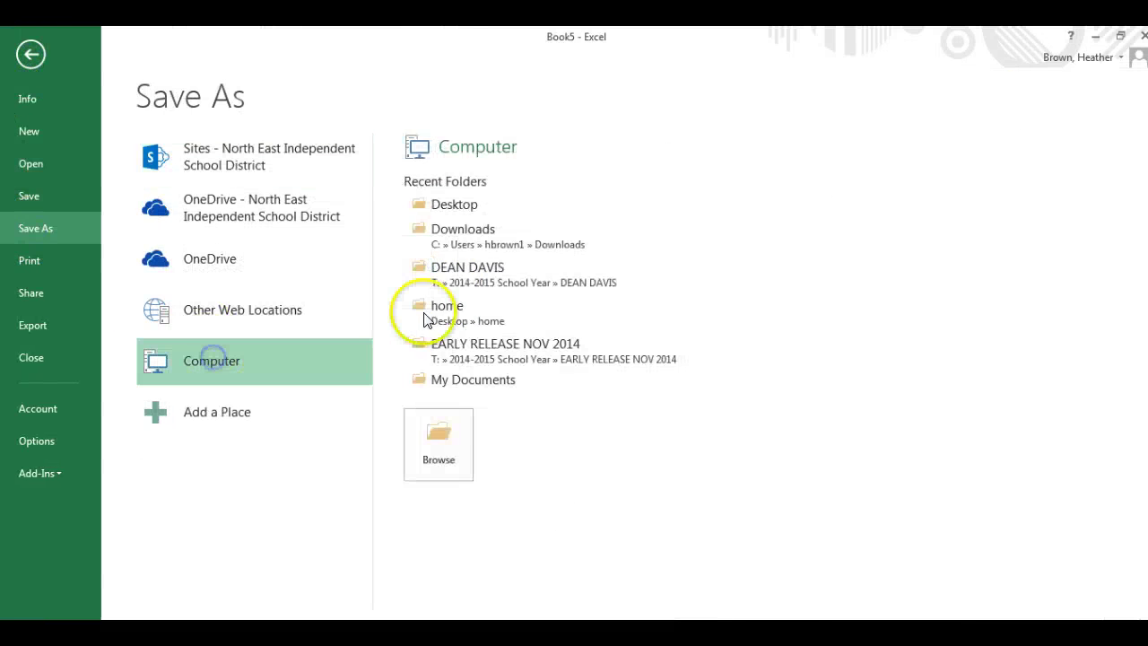
click(475, 208)
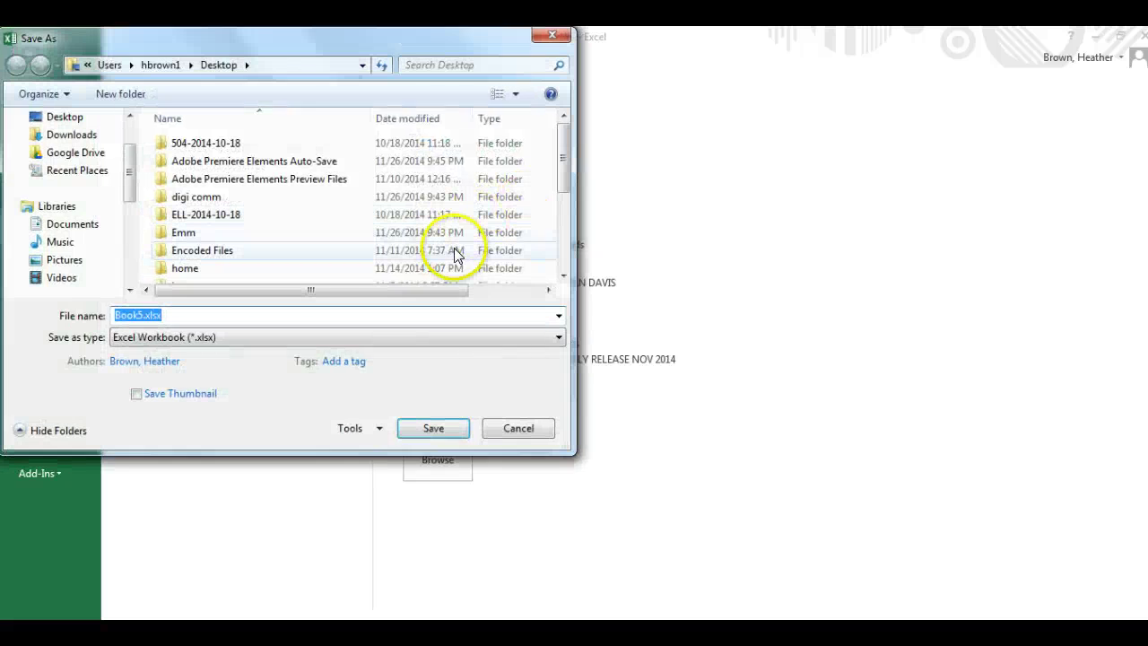
text(E)
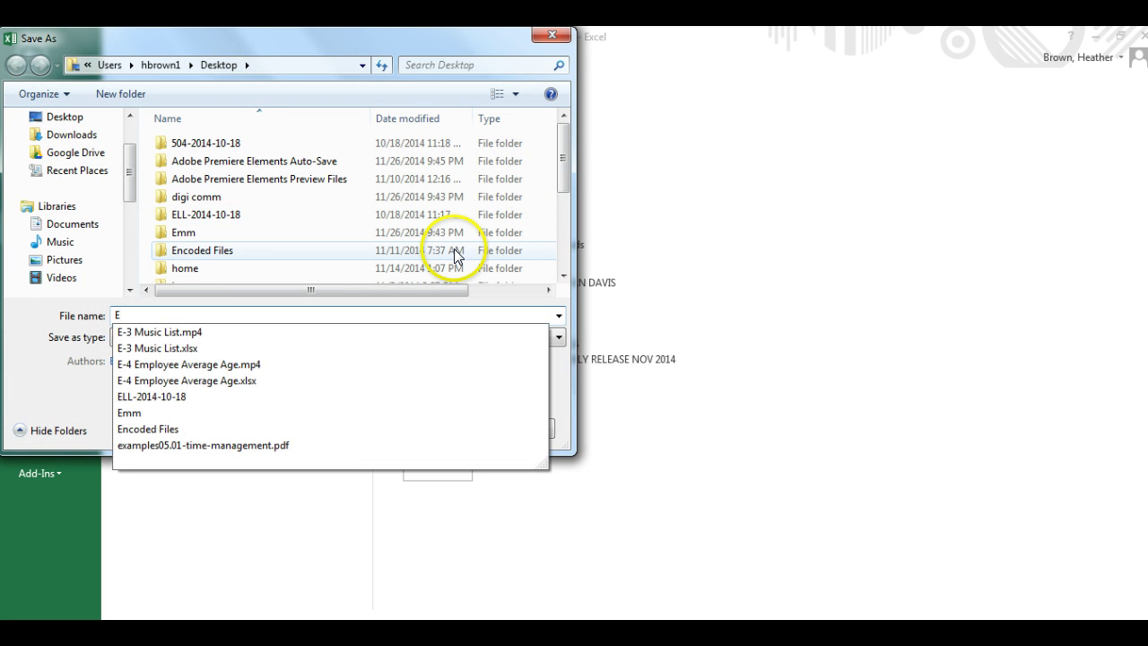
text(-5)
key(BackSpace)
text(5 Proc)
key(BackSpace)
key(BackSpace)
key(BackSpace)
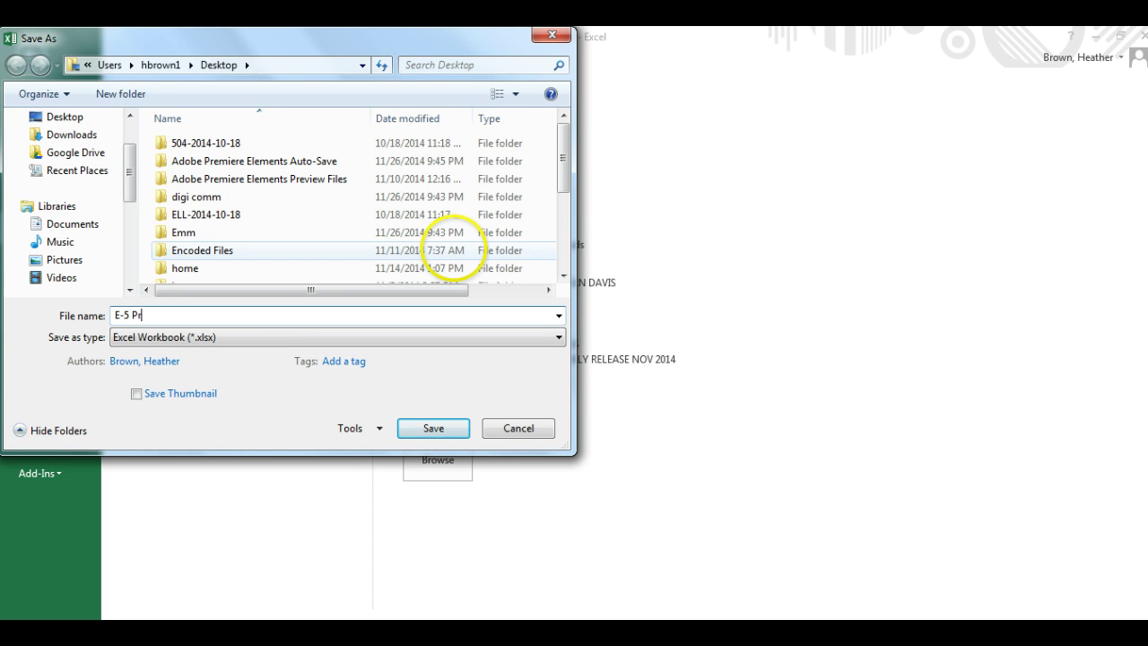
text(rojected Revenue Sprea)
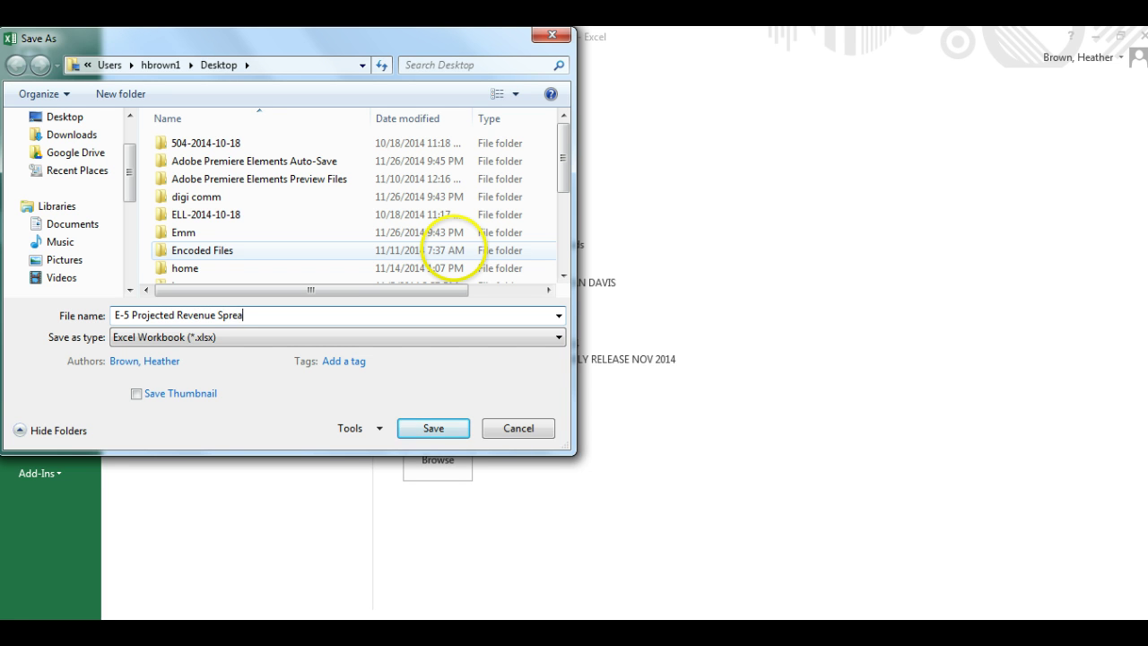
text(dsheet)
key(Return)
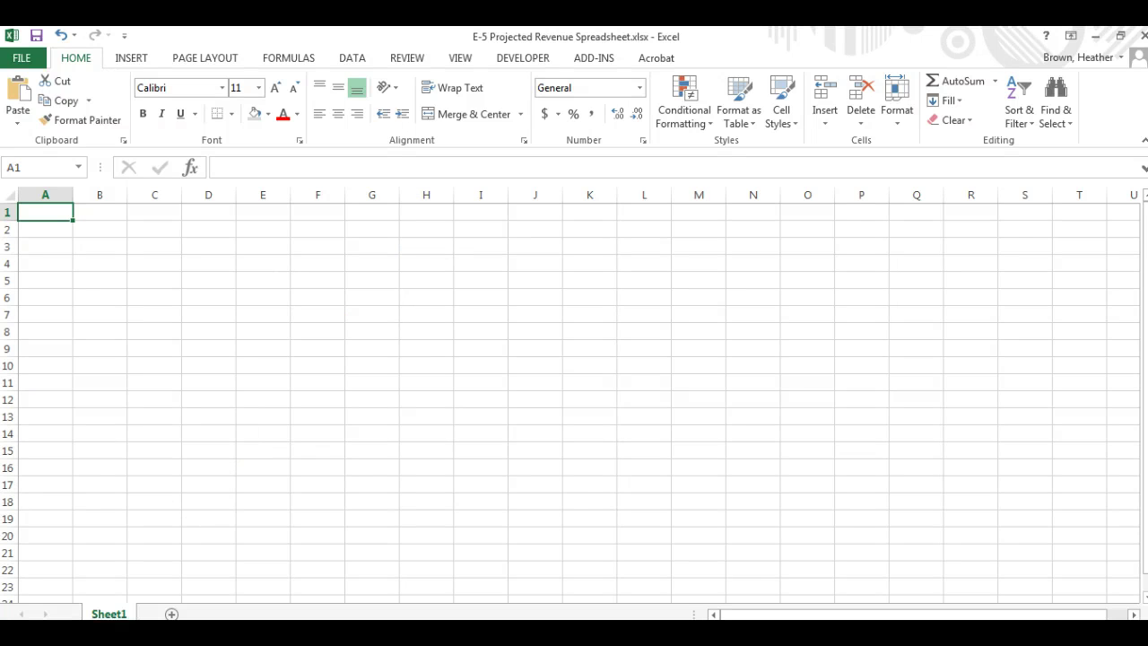
Paste the copied game revenue data at cell A1 and set column A's width to 25
key(ctrl+v)
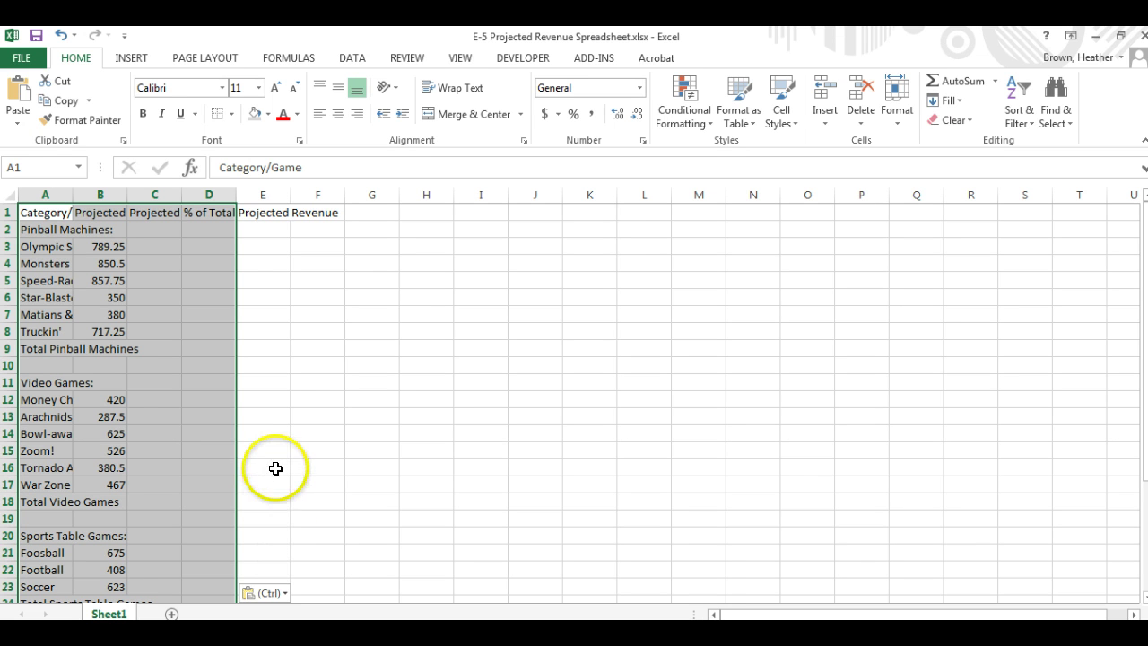
click(64, 190)
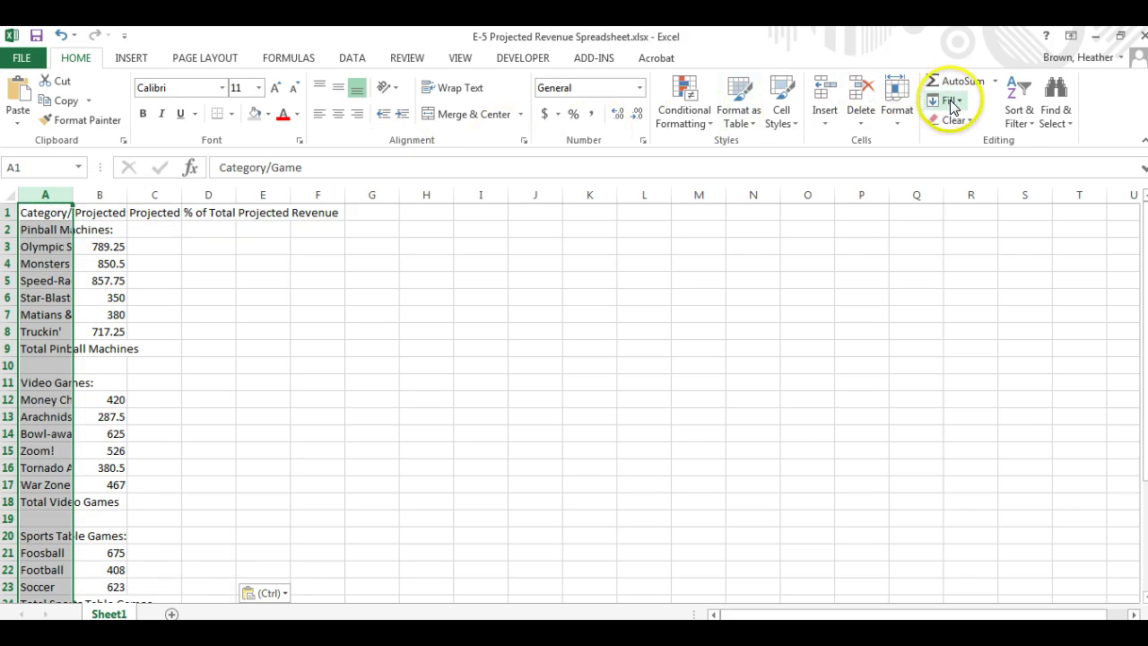
click(897, 98)
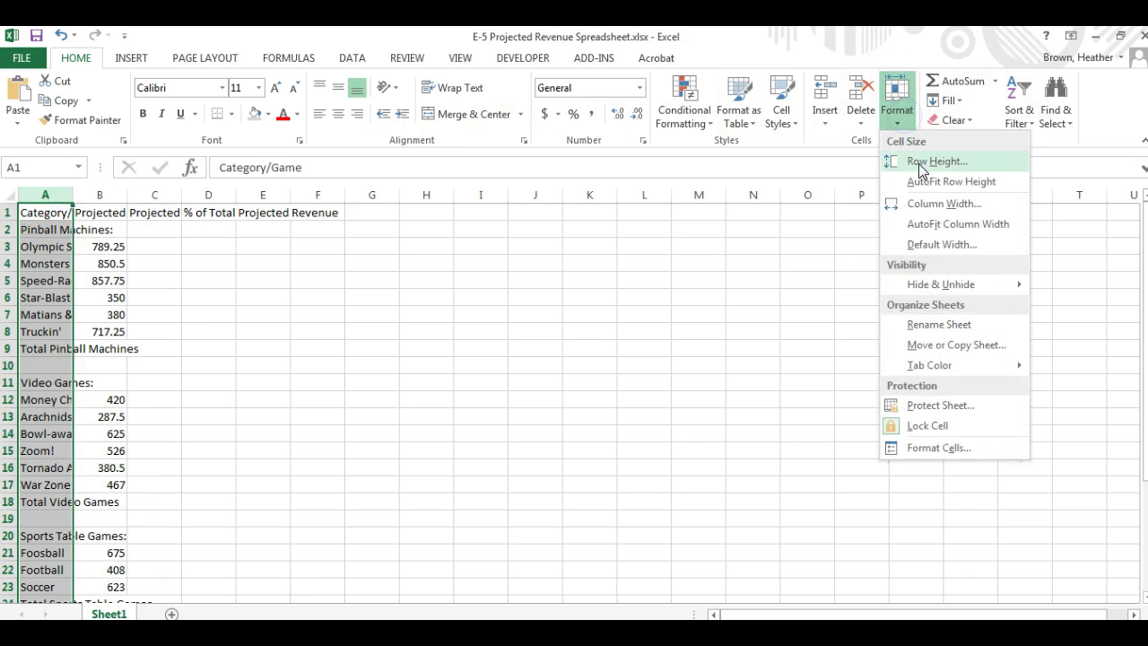
click(926, 203)
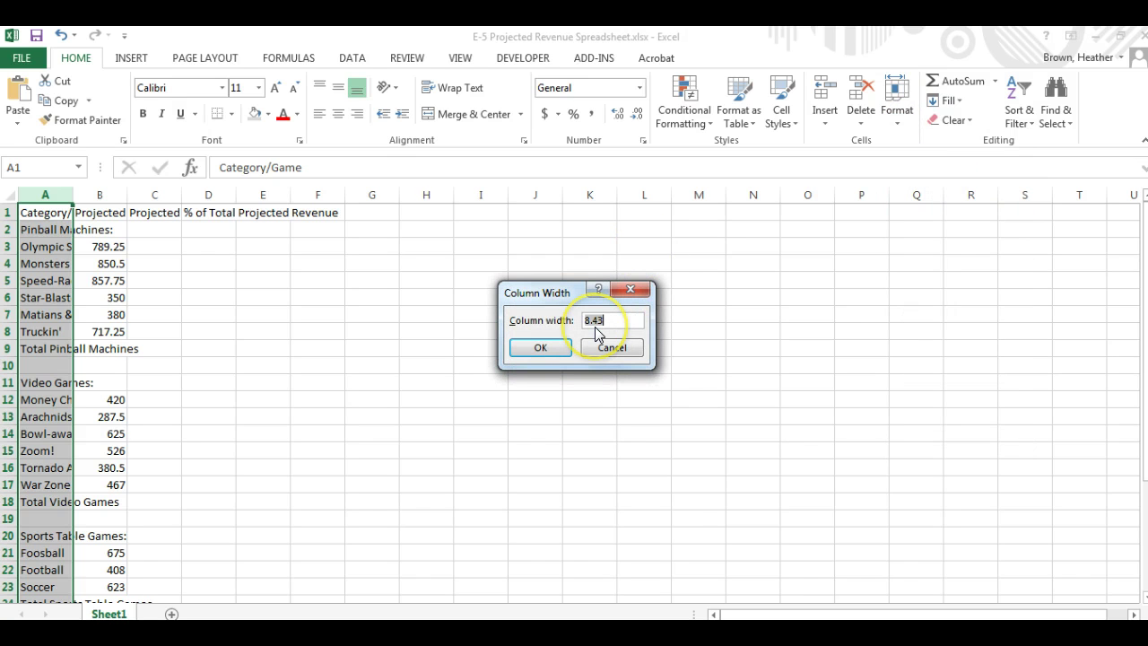
text(25)
click(560, 351)
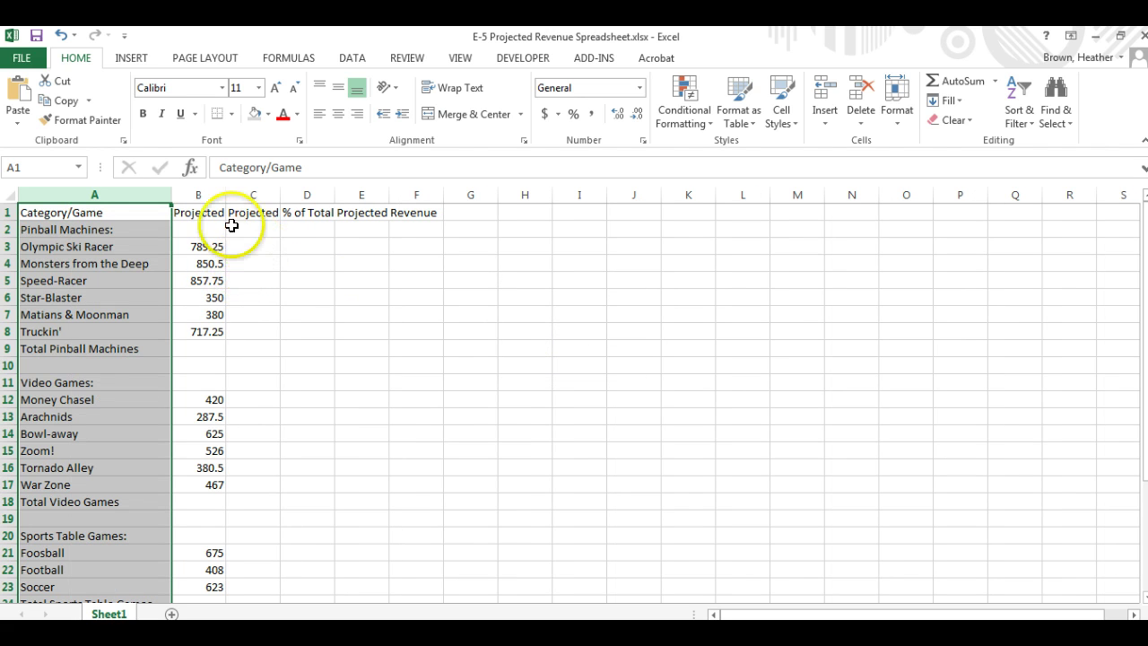
Set the width of columns B through D to 10
drag(215, 193, 307, 193)
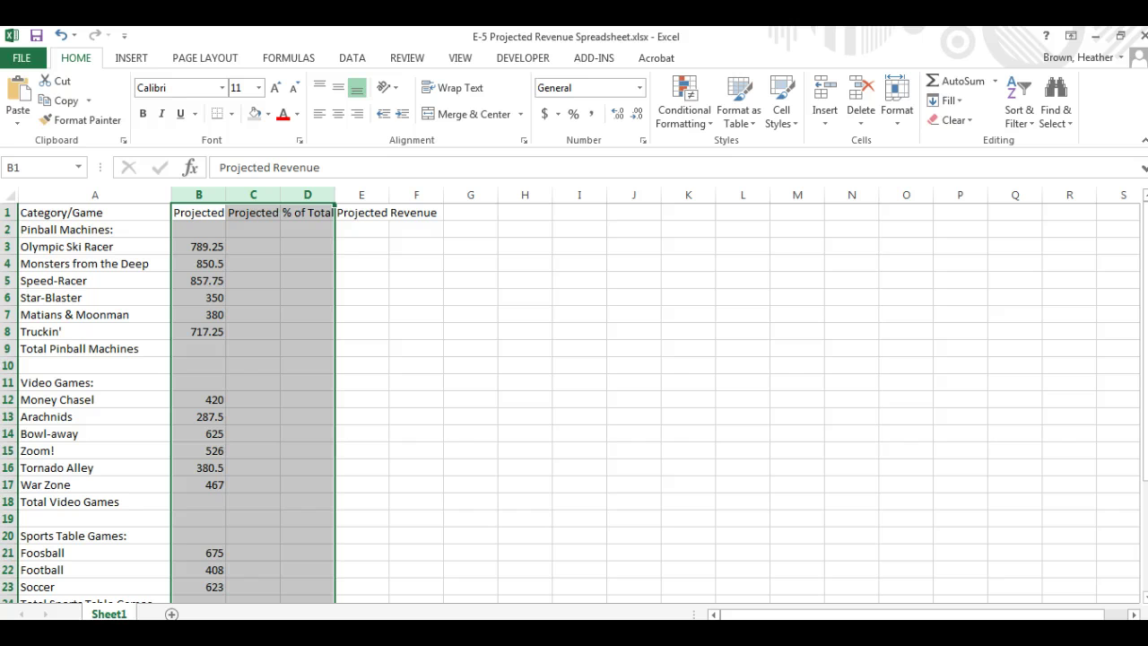
click(899, 116)
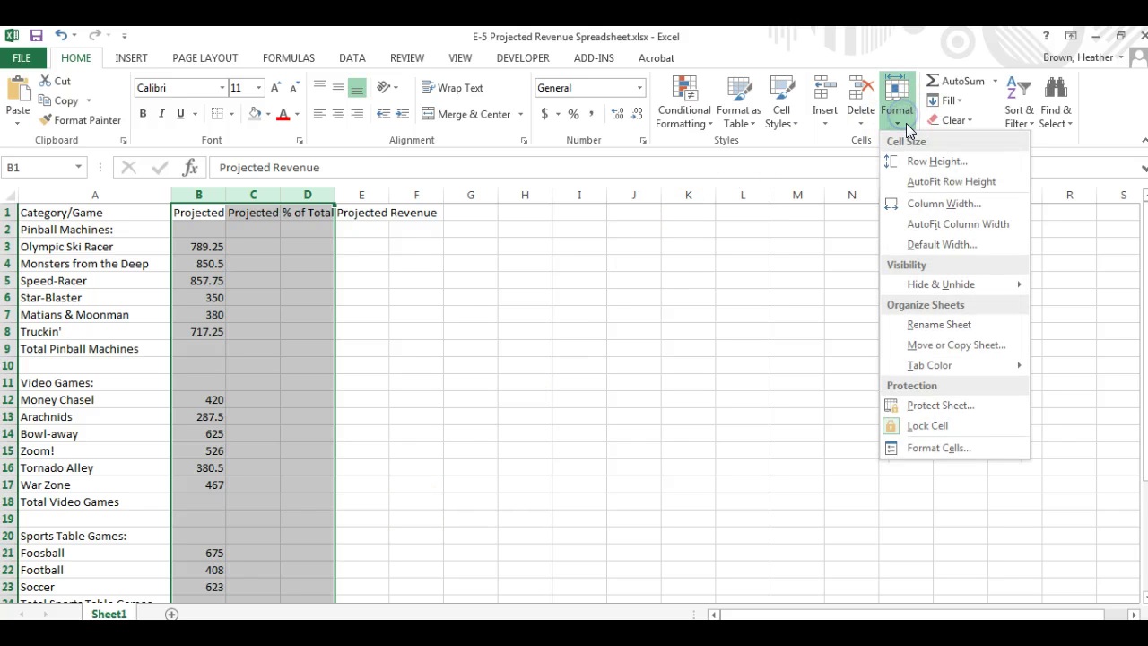
click(928, 204)
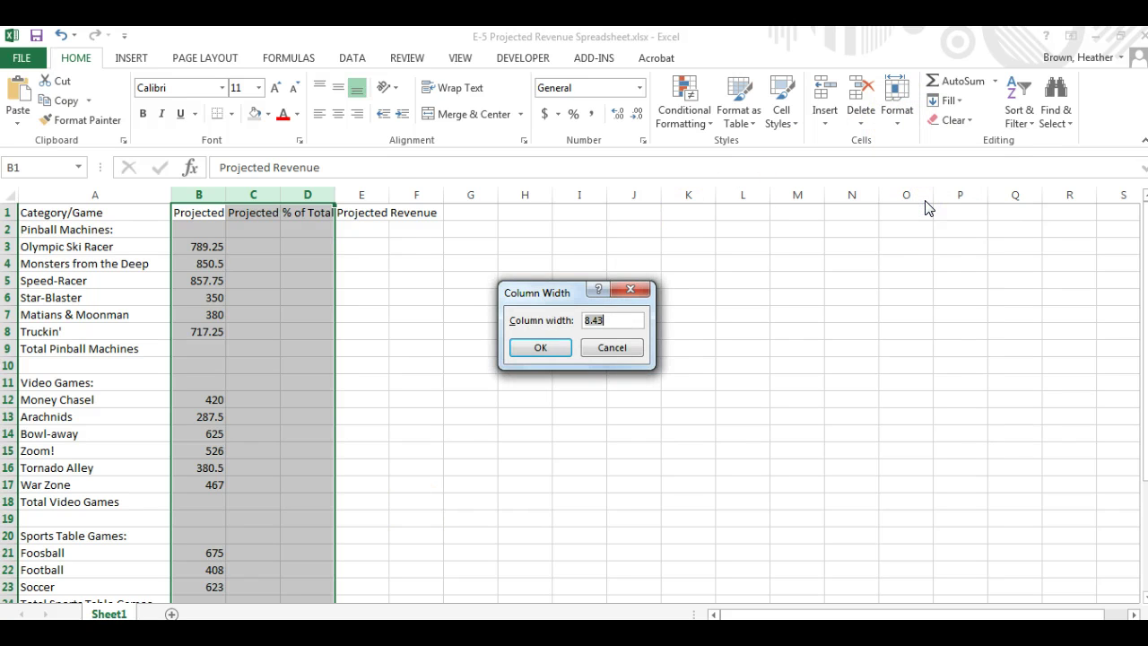
text(10)
key(Return)
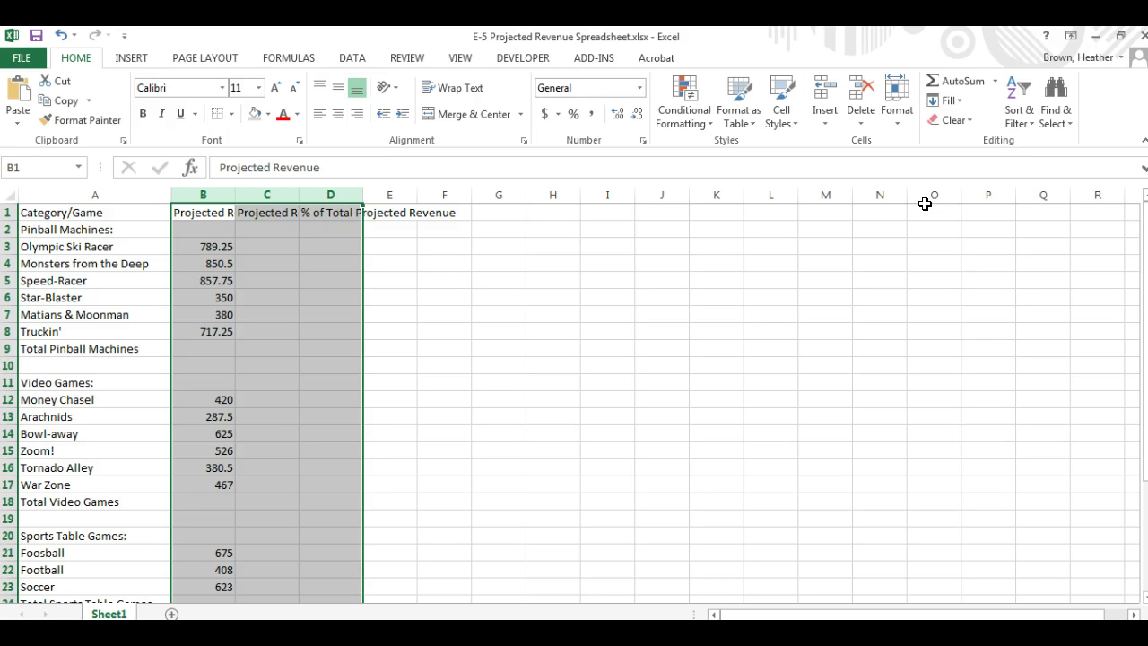
Make the header cells A1:D1 bold and center them both vertically and horizontally
drag(98, 211, 337, 212)
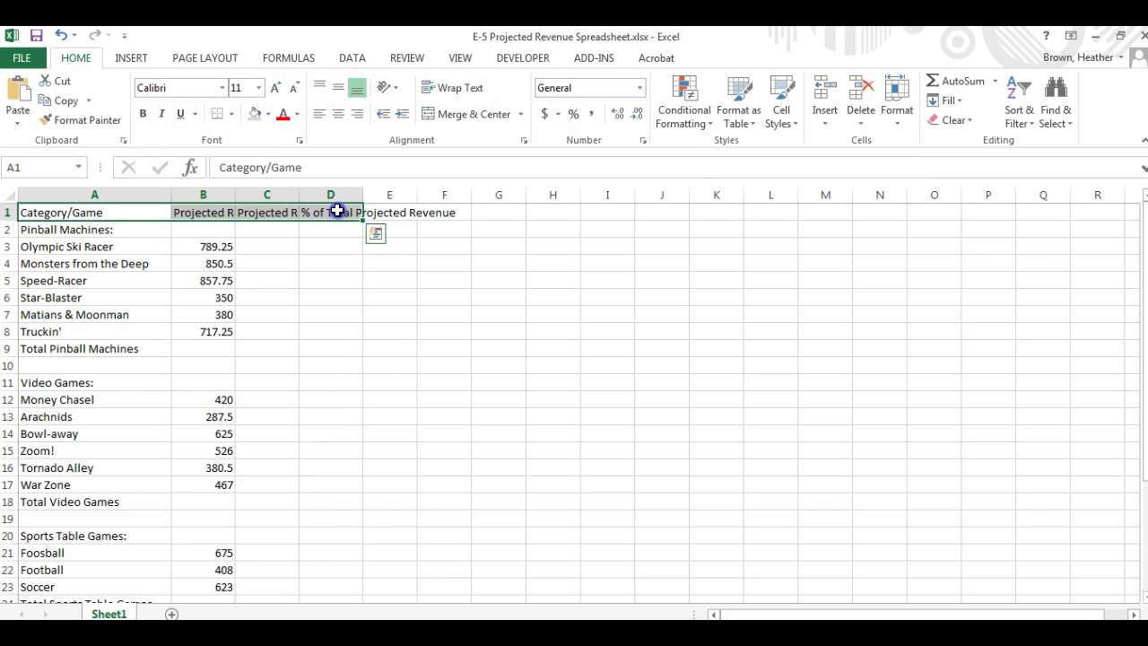
click(142, 113)
click(340, 90)
click(338, 114)
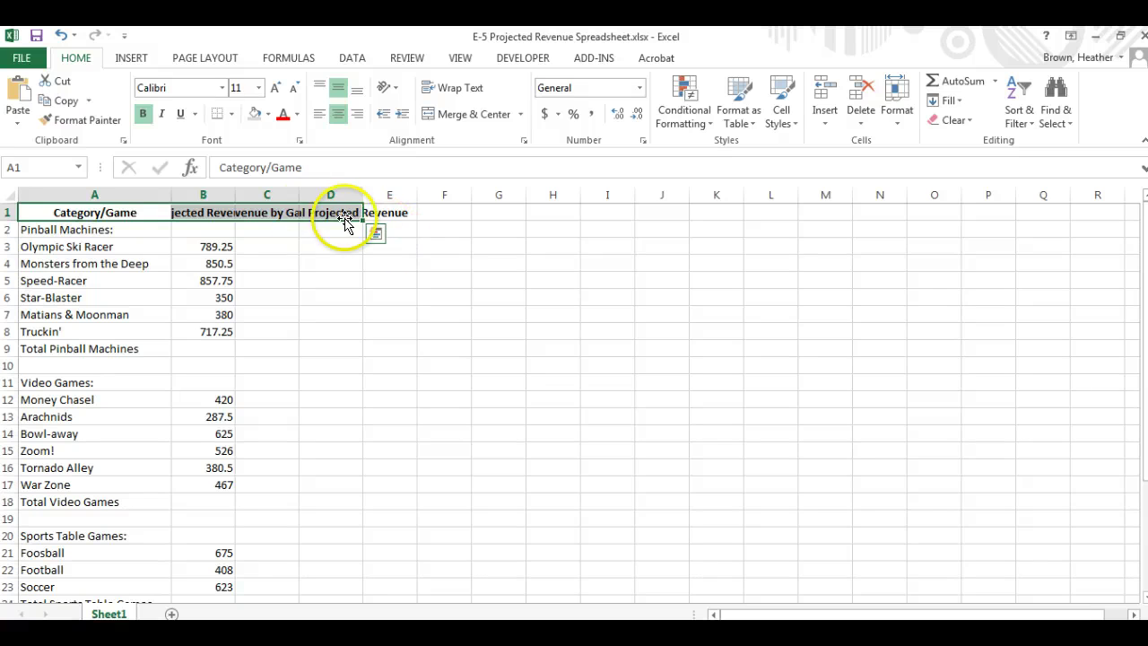
Fill the header cells A1:D1 with a light gray theme color
click(251, 116)
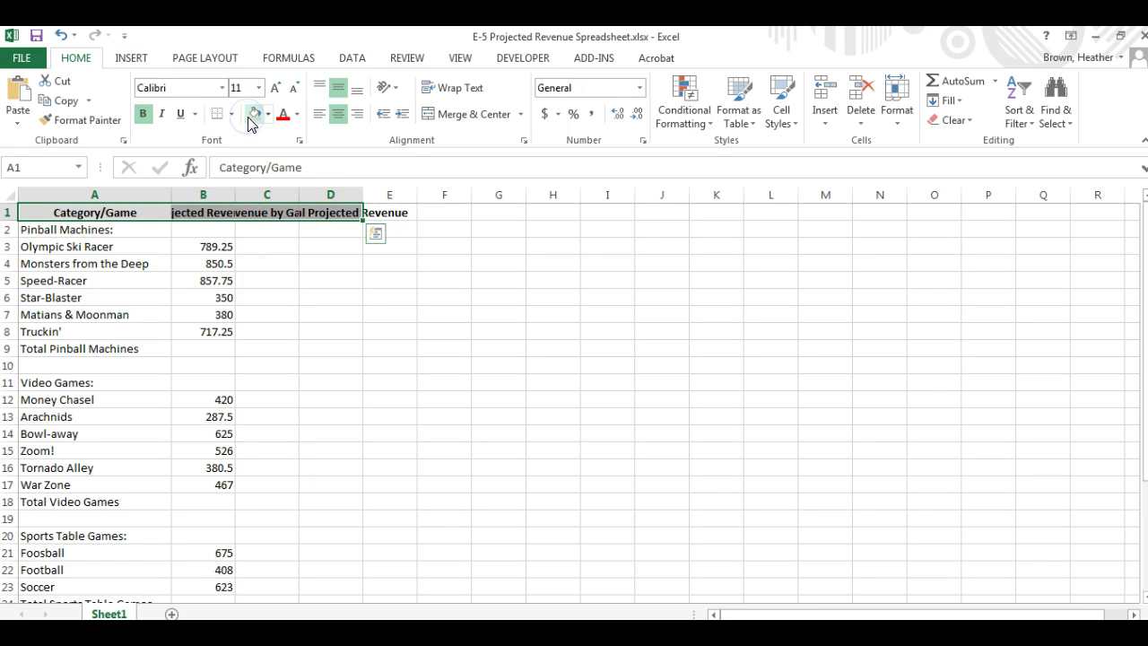
click(268, 114)
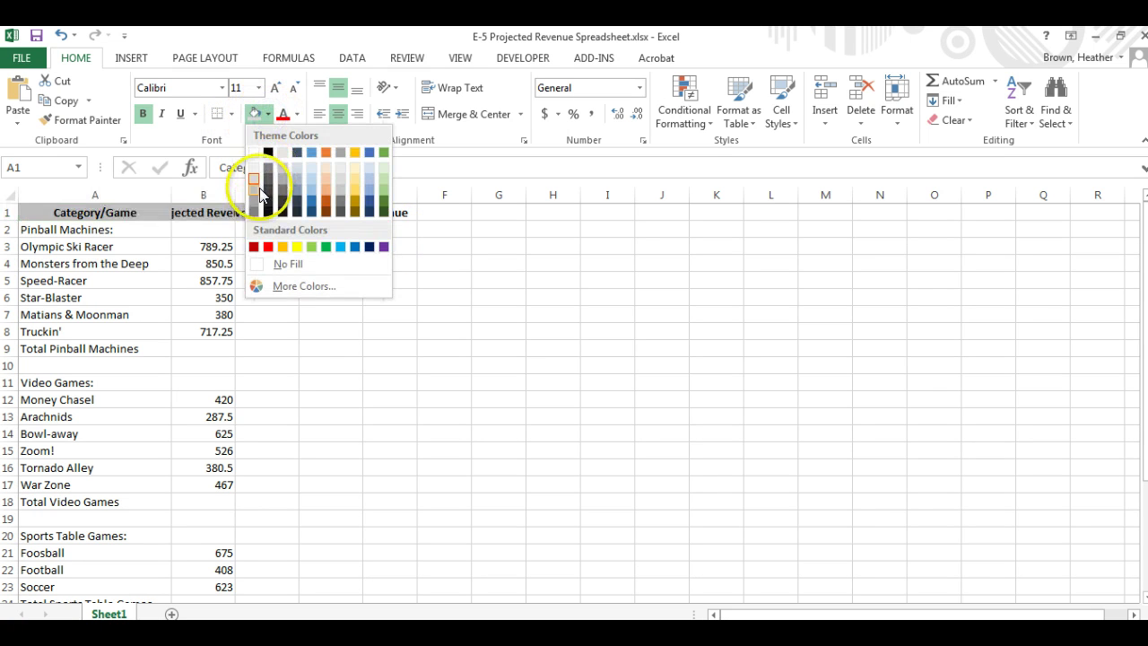
click(255, 177)
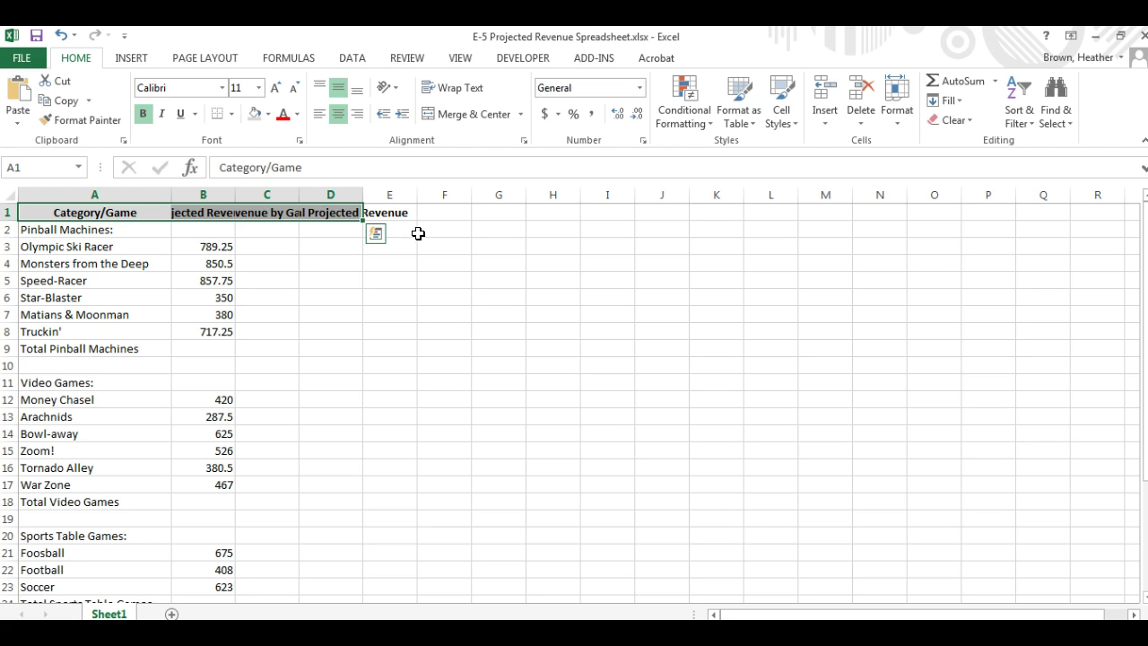
Change the font of the entire worksheet to Arial, size 10
click(7, 196)
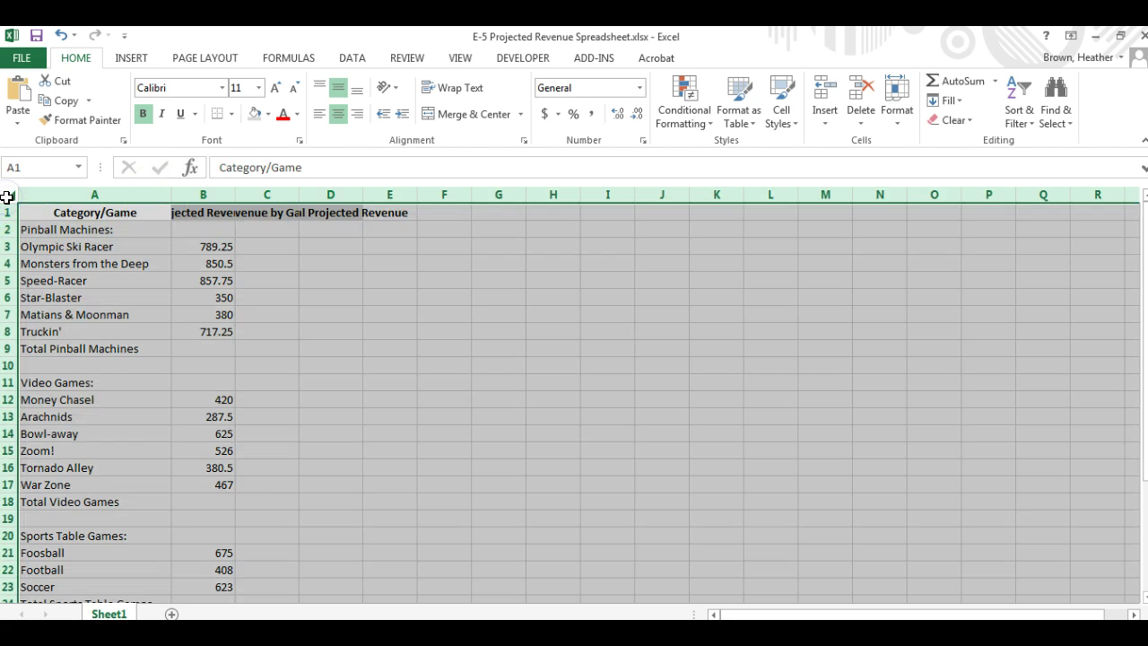
click(224, 88)
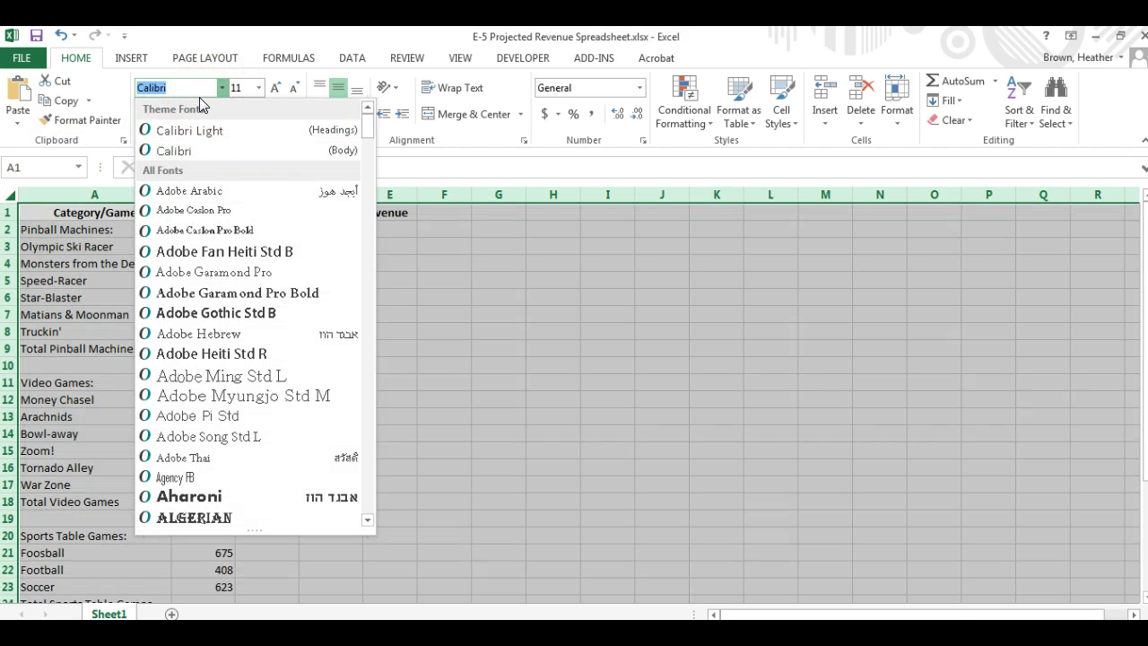
text(Arial)
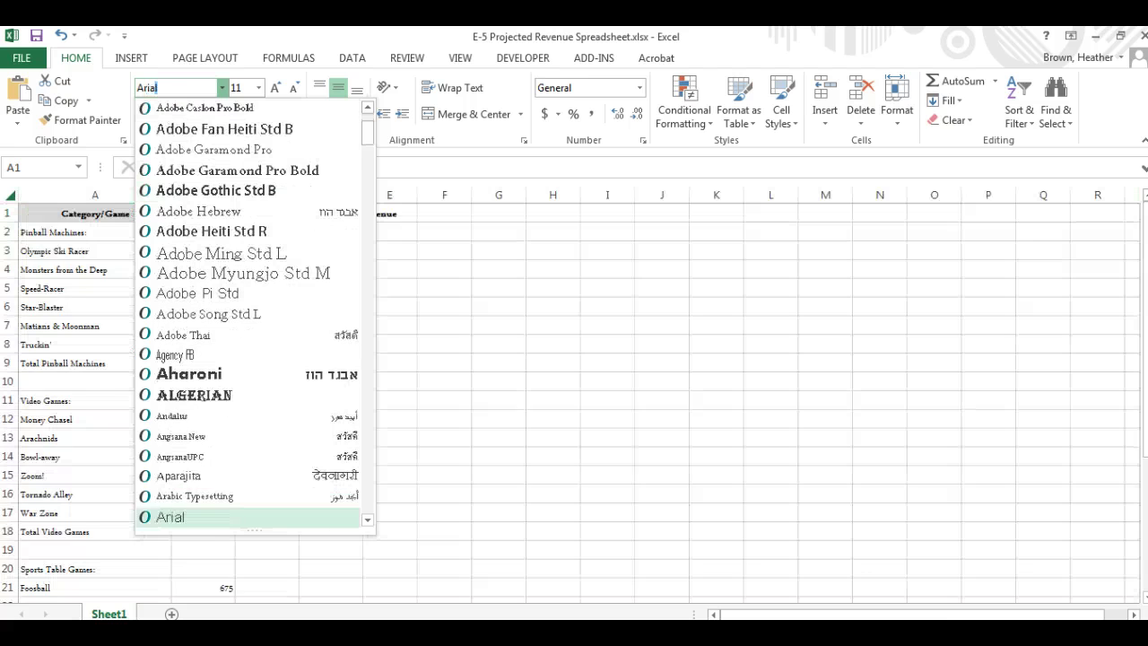
key(BackSpace)
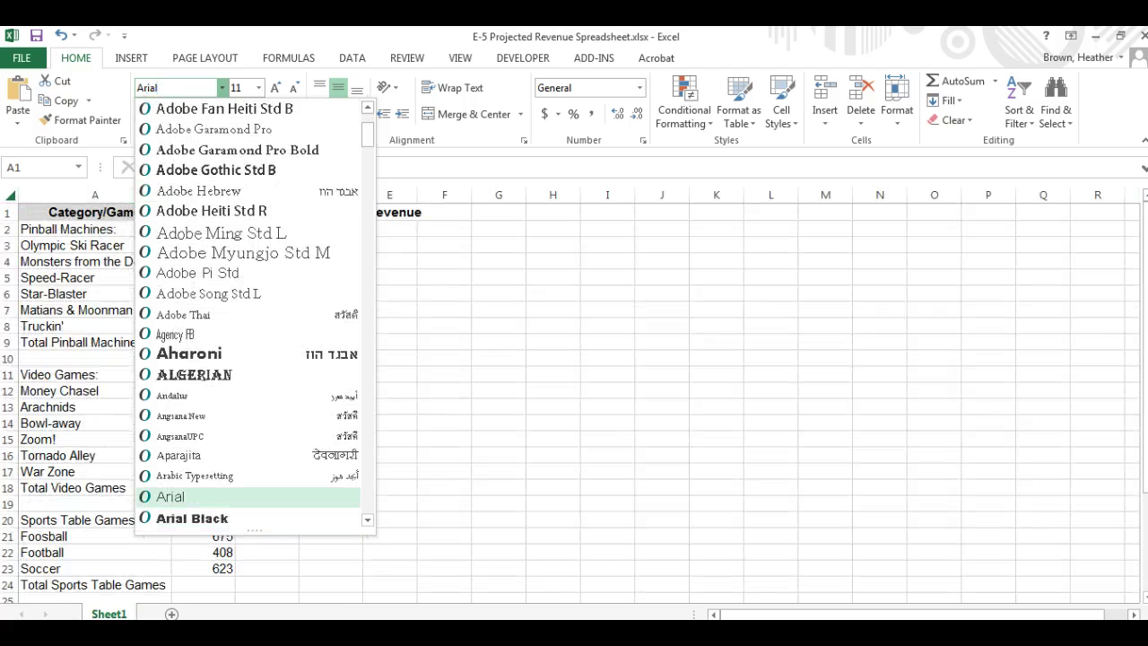
key(Return)
click(241, 88)
text(10)
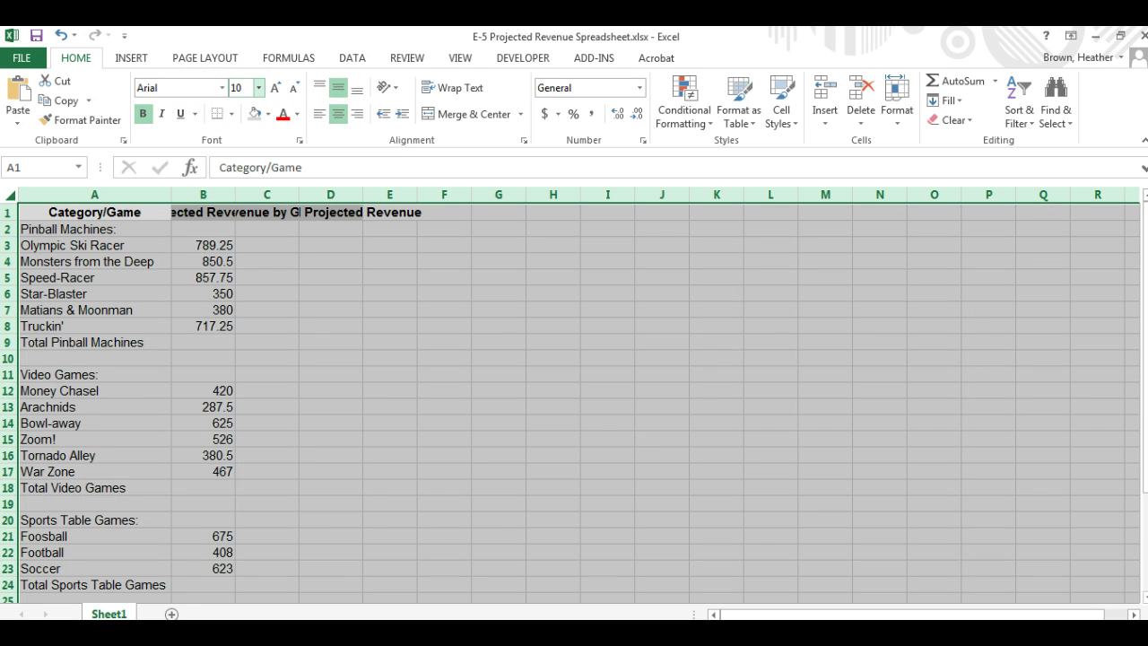
key(Return)
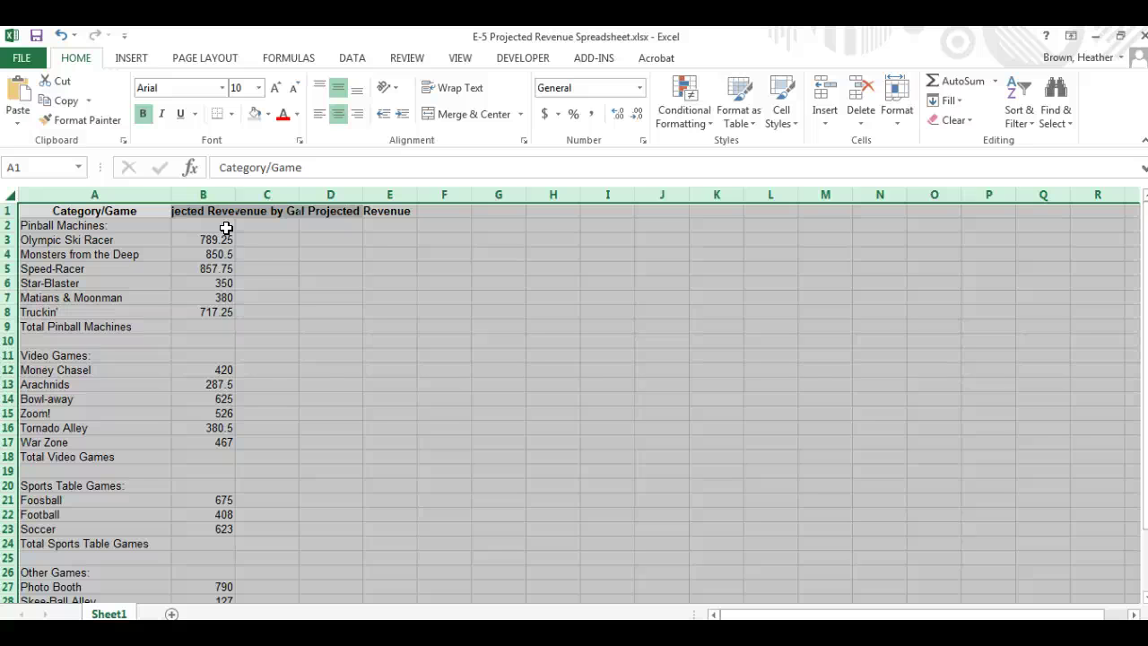
Make the category heading rows 2, 11, 20, 26 and the total rows 9, 18, 24, 30, 32 bold
click(208, 253)
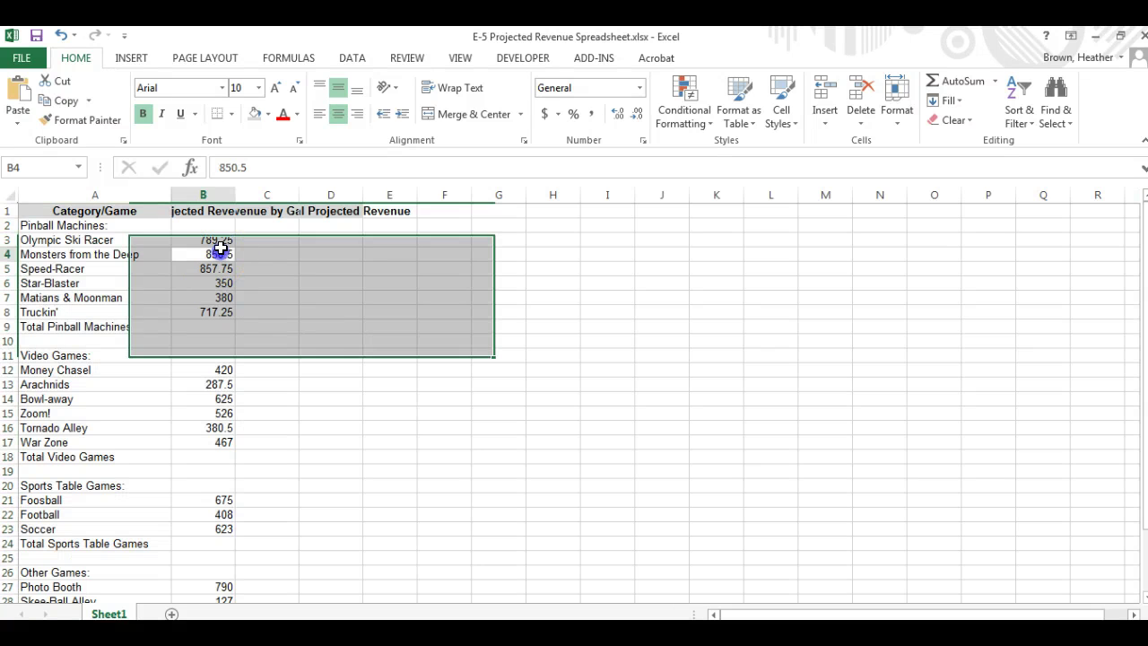
click(9, 226)
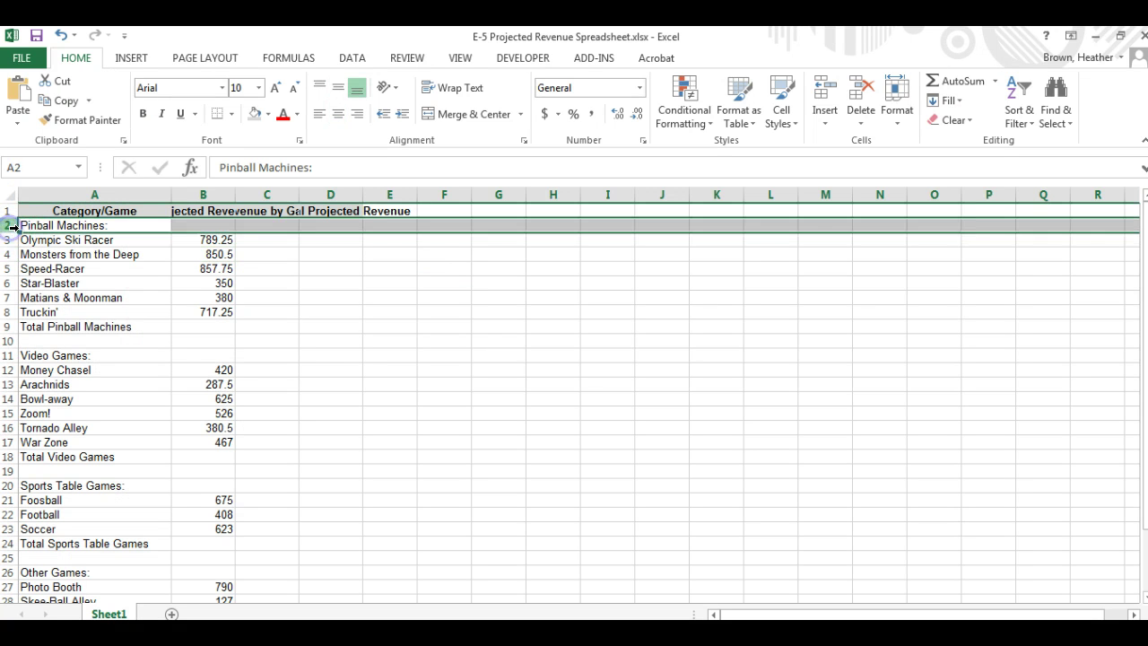
click(9, 327)
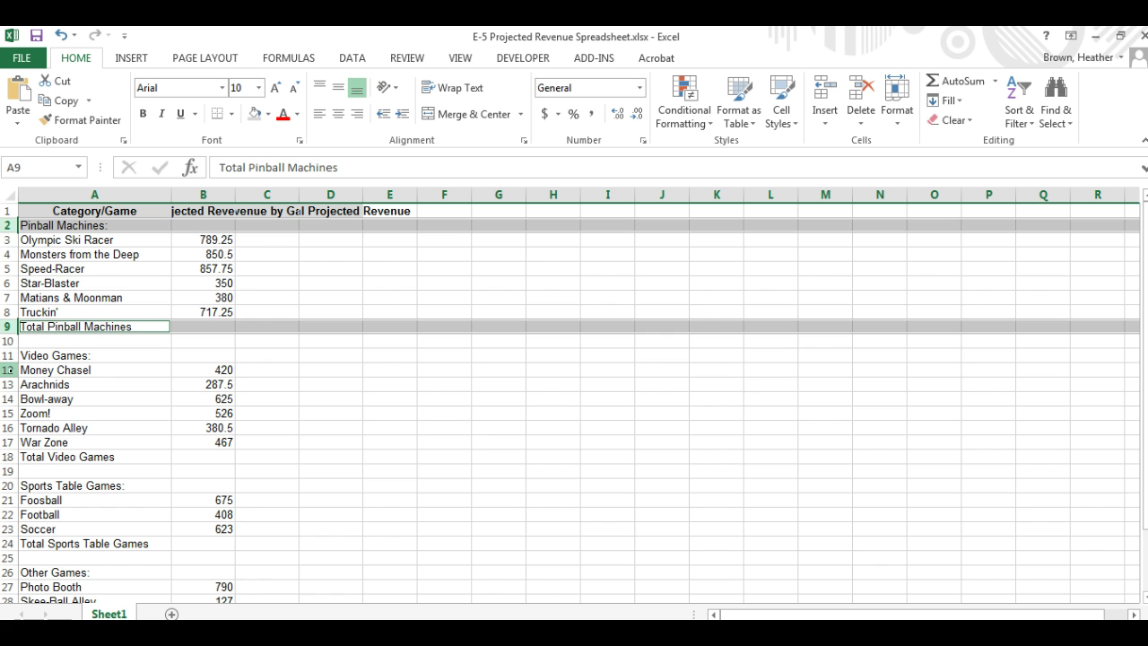
ctrl+click(9, 355)
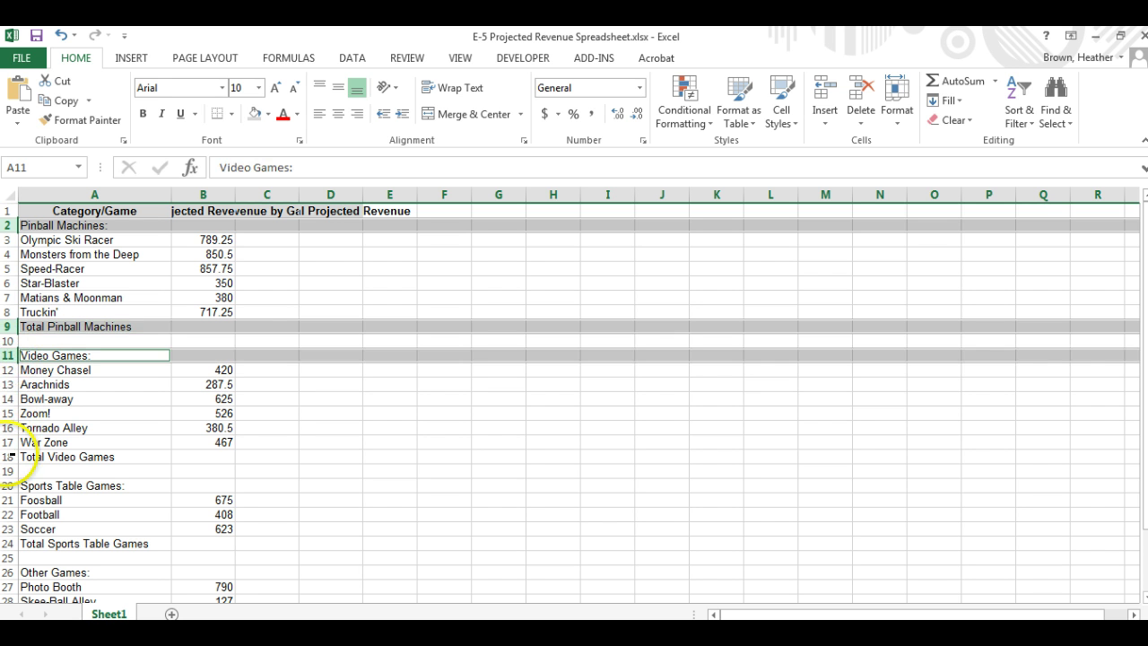
ctrl+click(9, 456)
ctrl+click(9, 485)
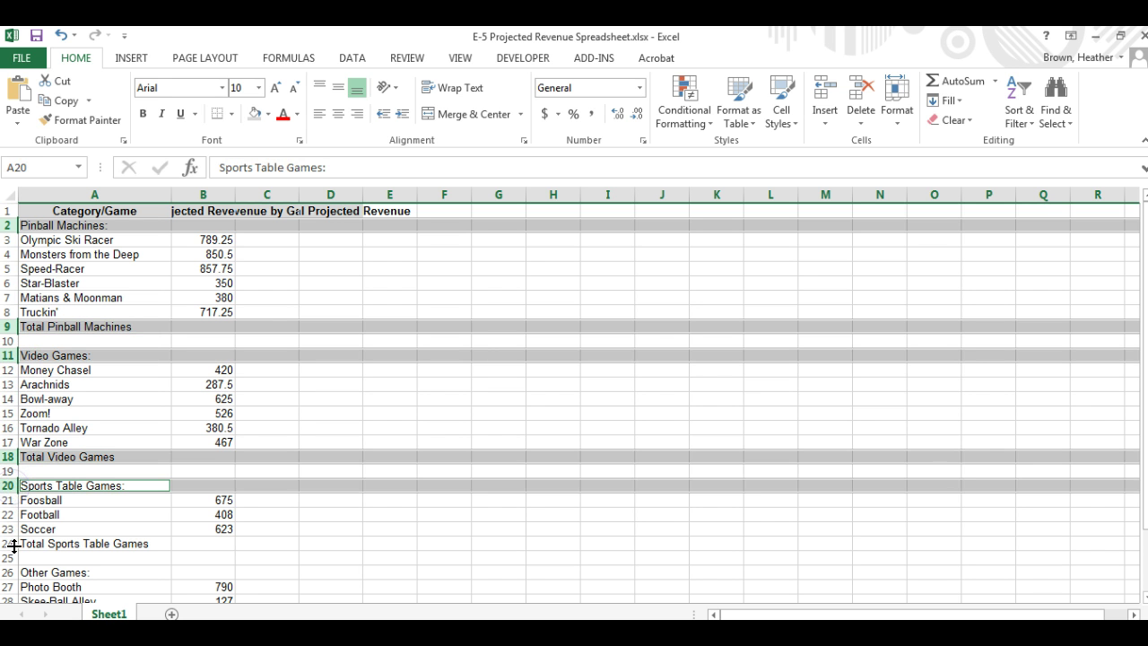
ctrl+click(9, 544)
ctrl+click(9, 572)
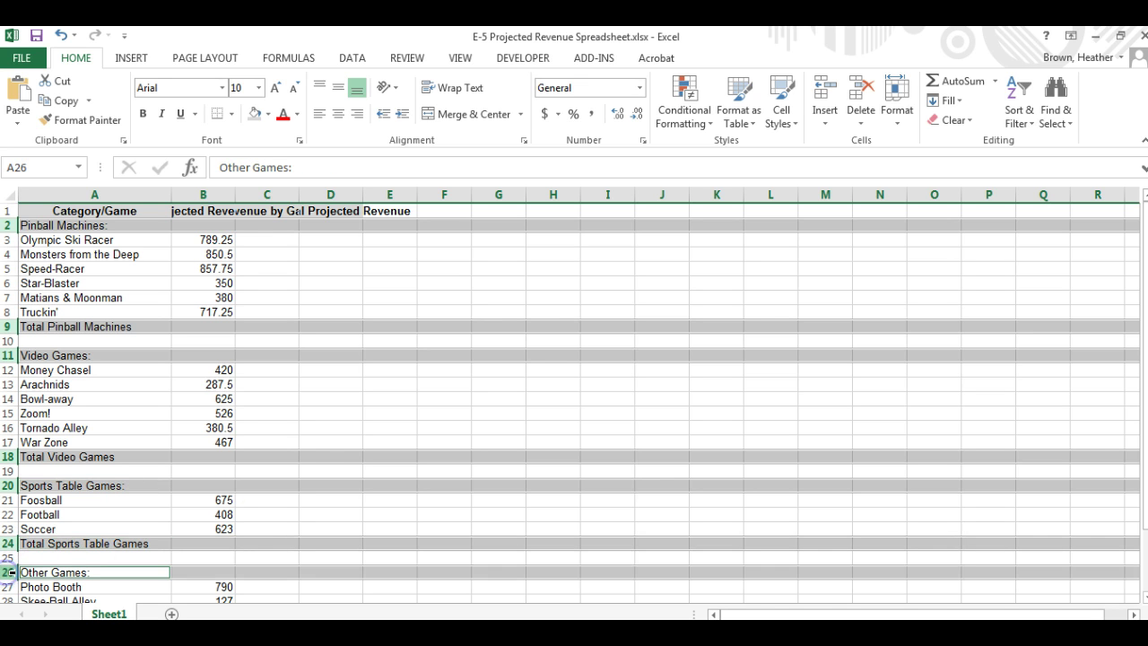
scroll(329, 490, down, 3)
scroll(329, 490, down, 2)
ctrl+click(9, 412)
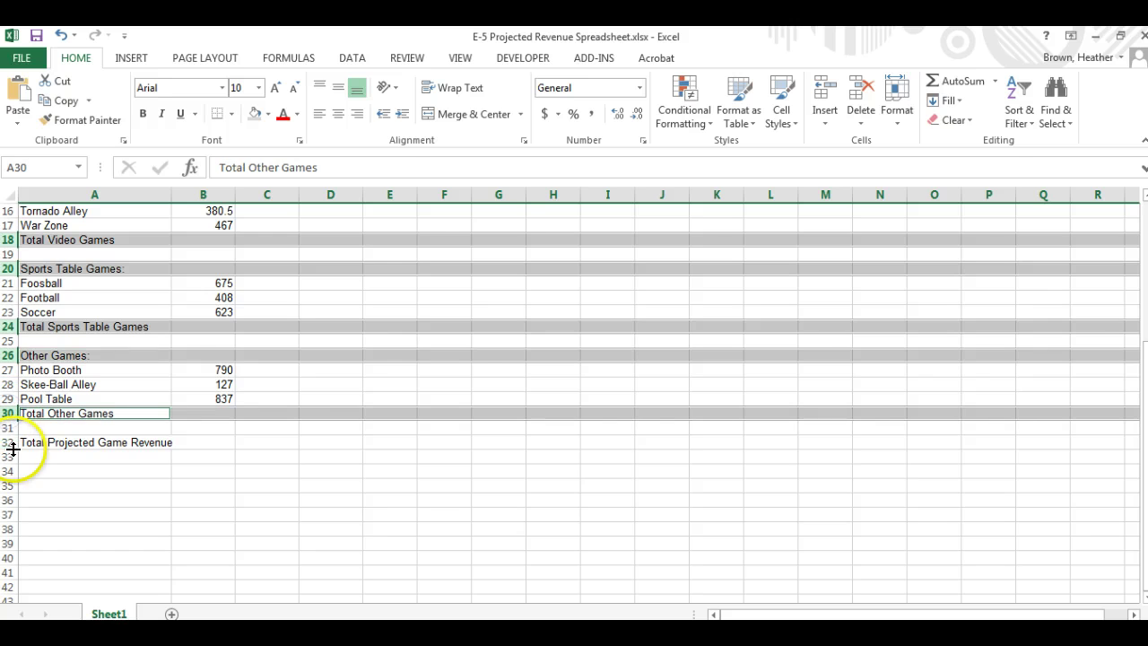
ctrl+click(9, 442)
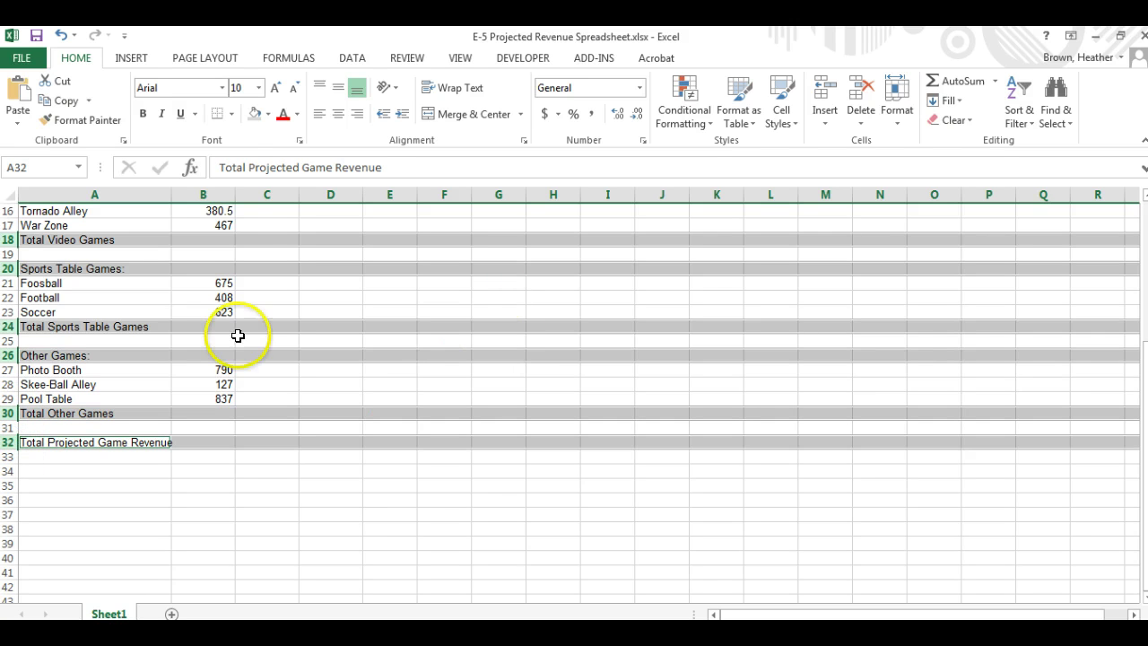
click(144, 113)
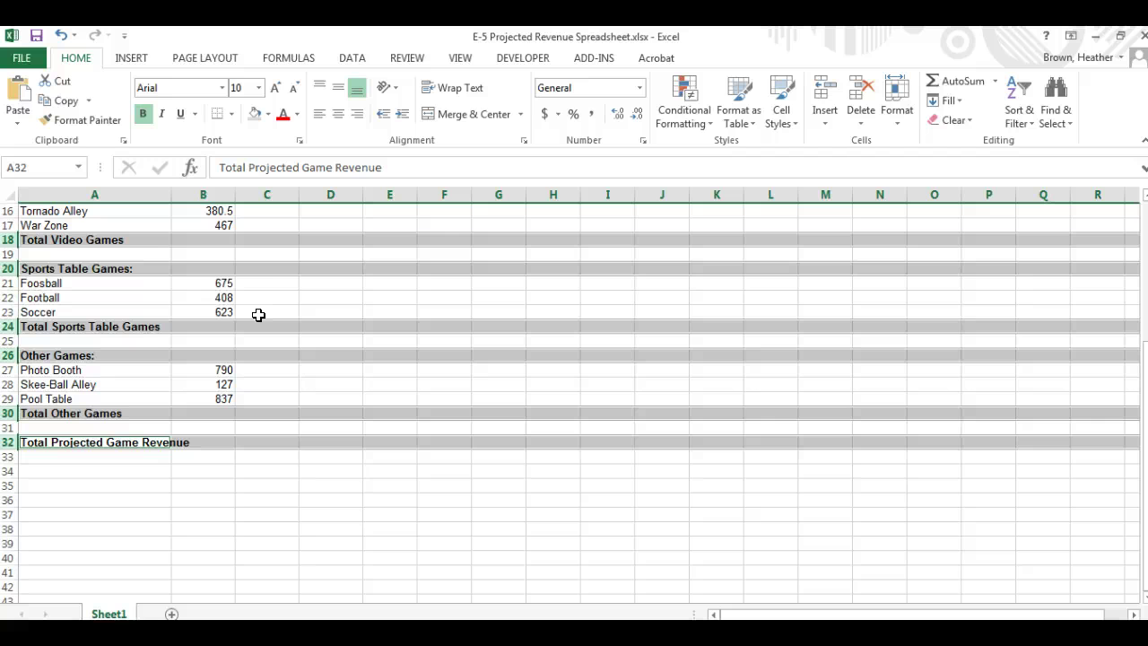
scroll(240, 280, up, 4)
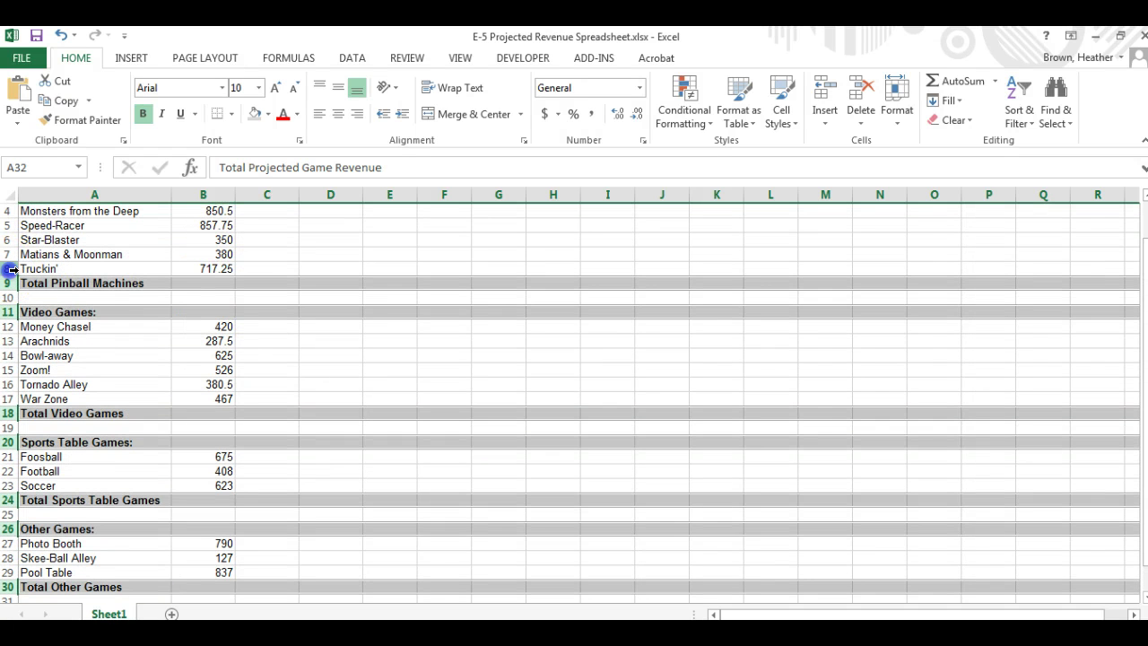
drag(12, 269, 13, 269)
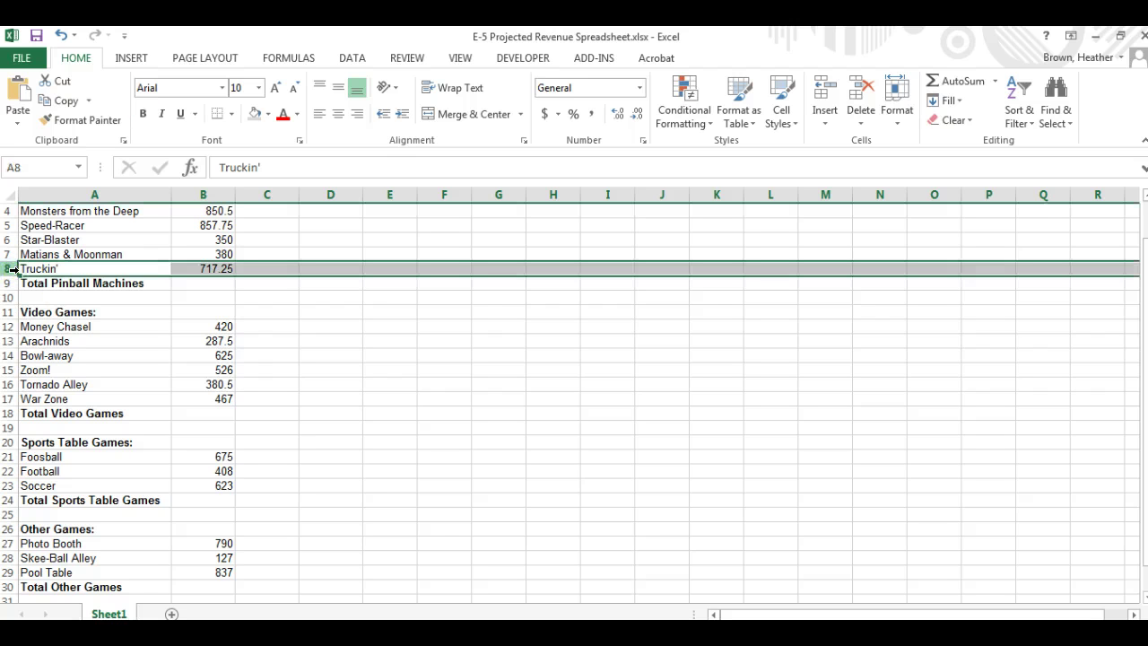
ctrl+click(13, 398)
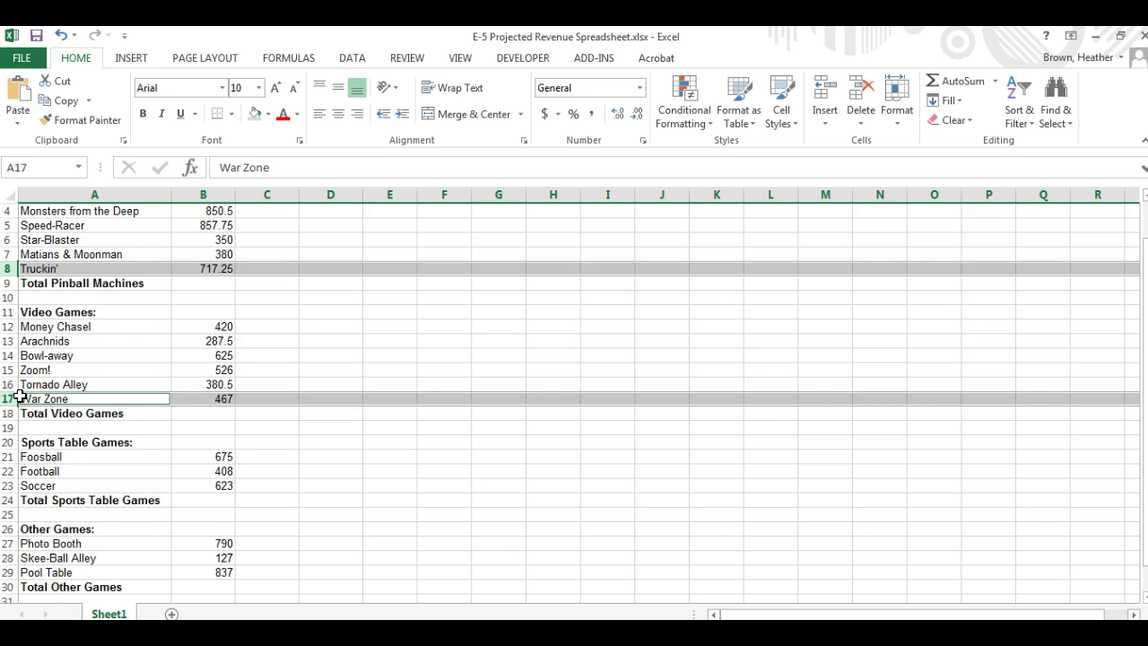
ctrl+click(9, 486)
ctrl+click(11, 572)
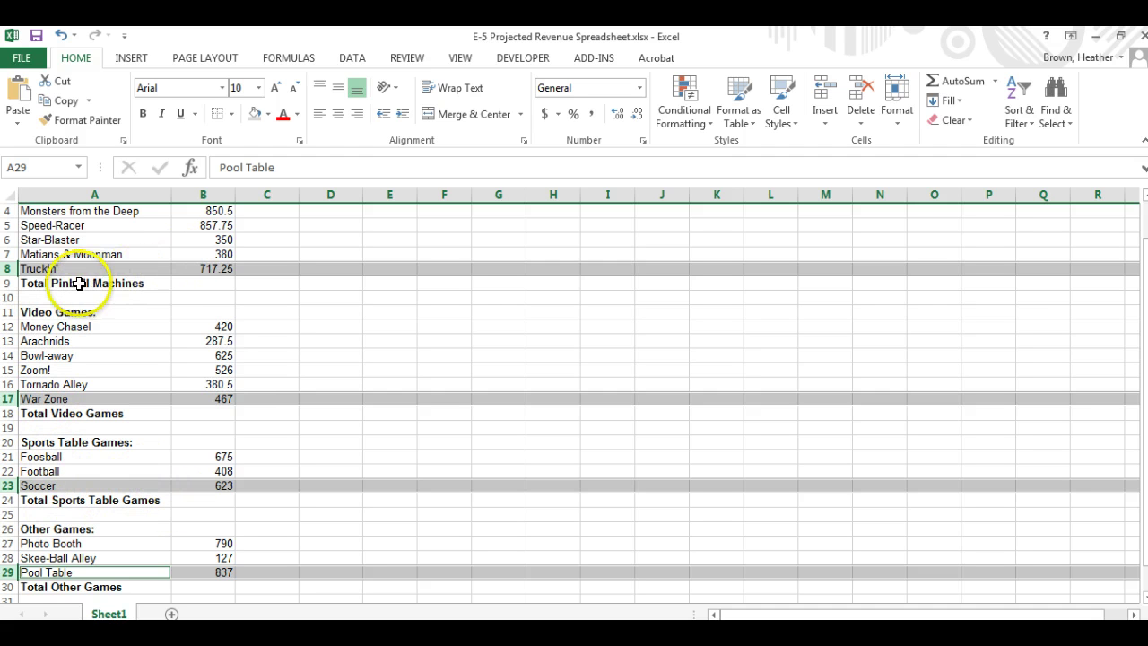
click(221, 271)
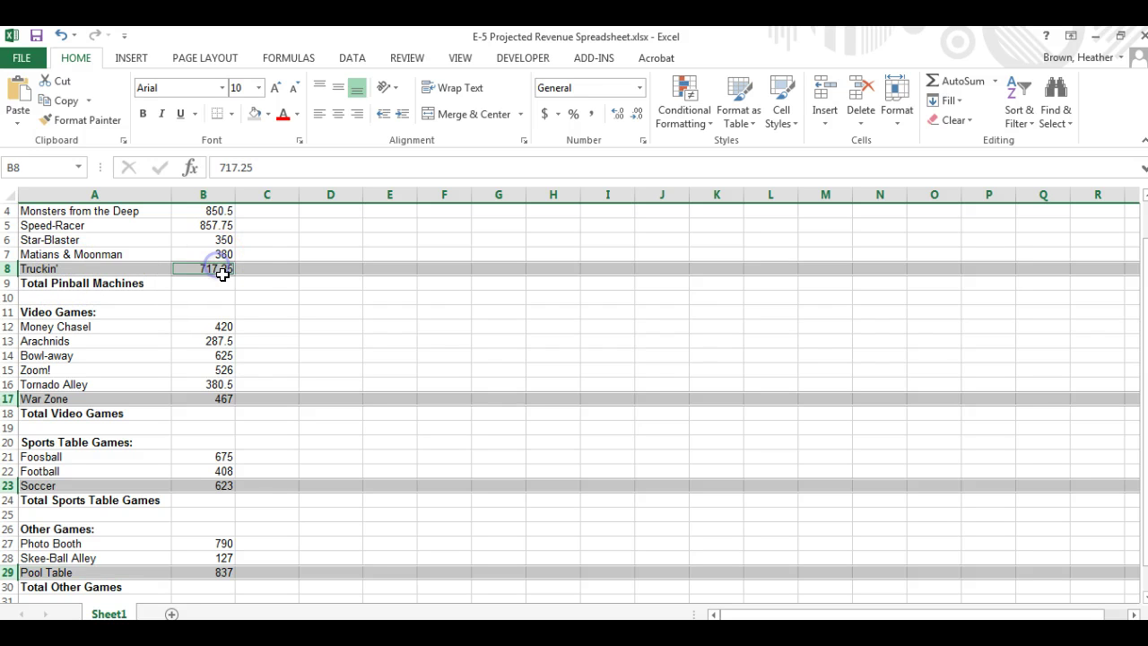
Add a bottom border to cells B8, B17, B23, B29, C31 and D31
click(222, 272)
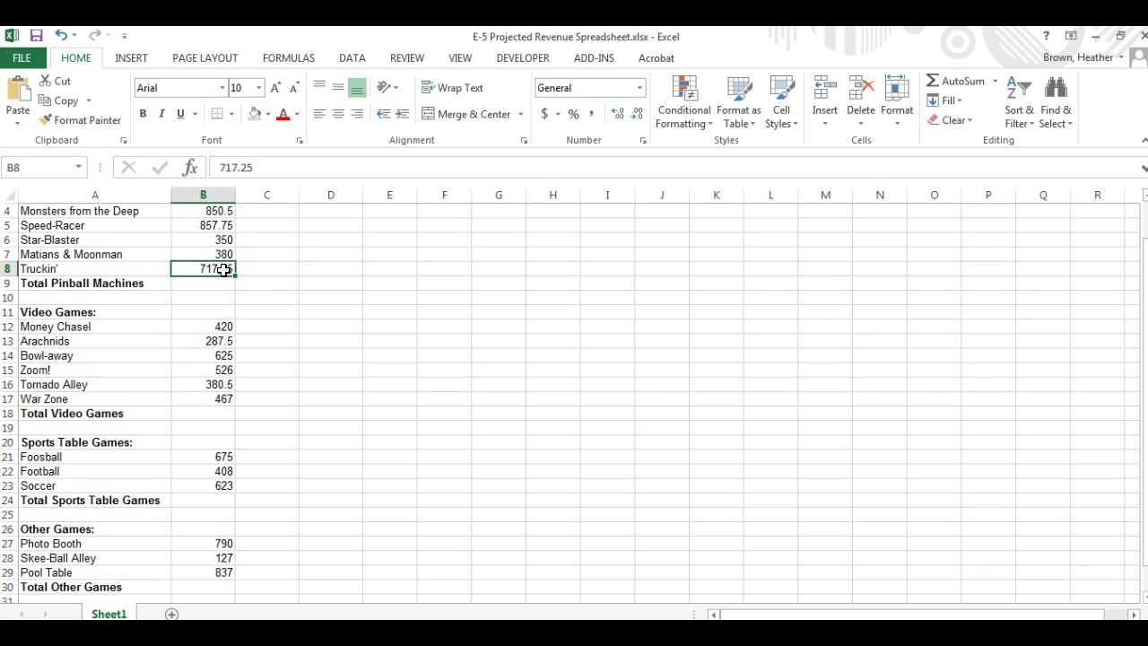
ctrl+click(210, 398)
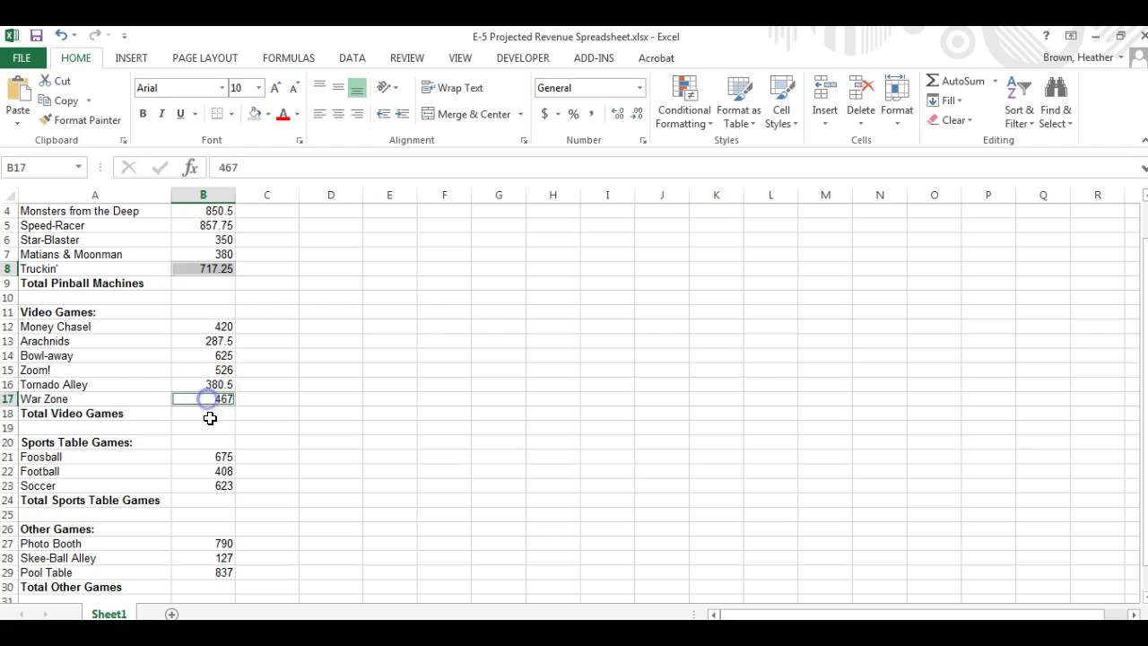
ctrl+click(217, 487)
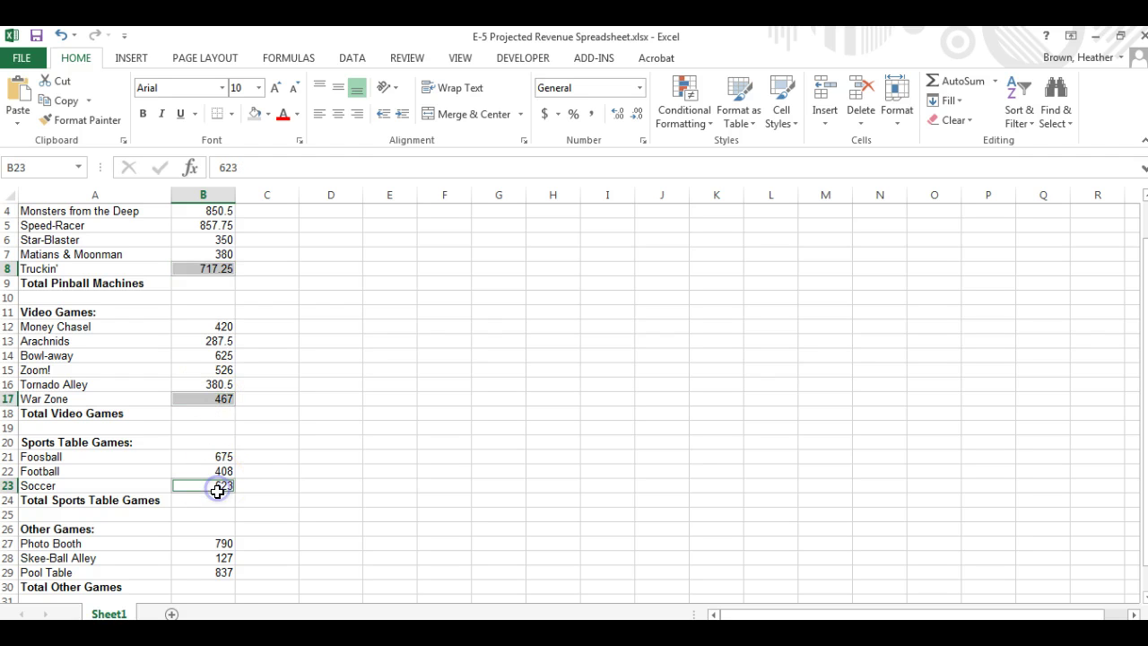
ctrl+click(219, 575)
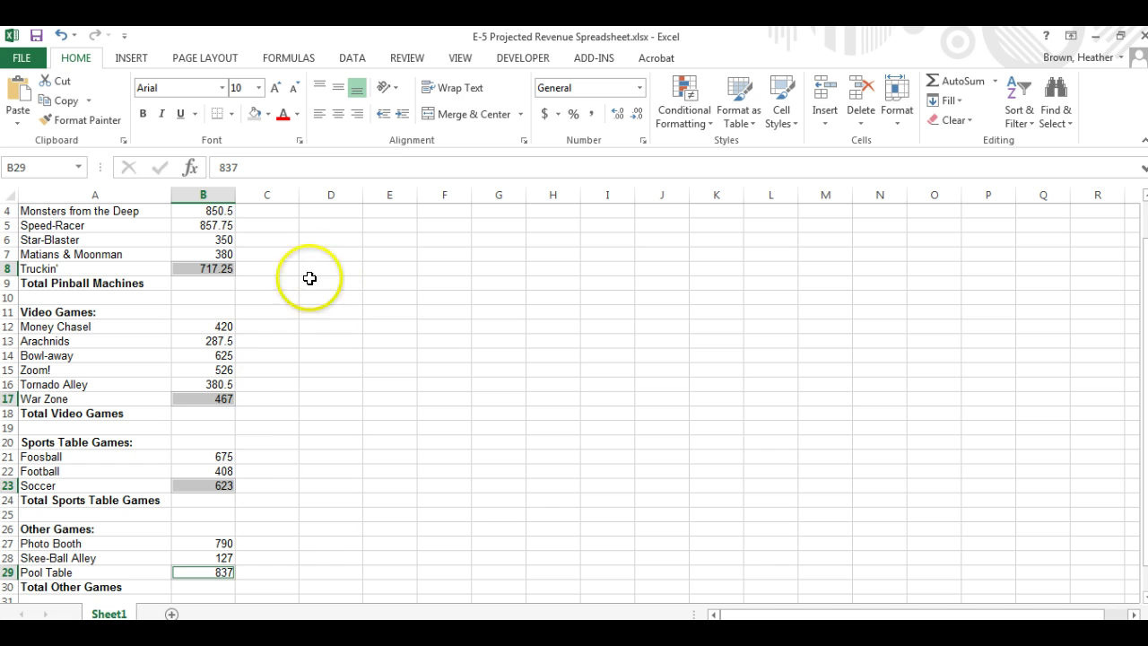
click(266, 598)
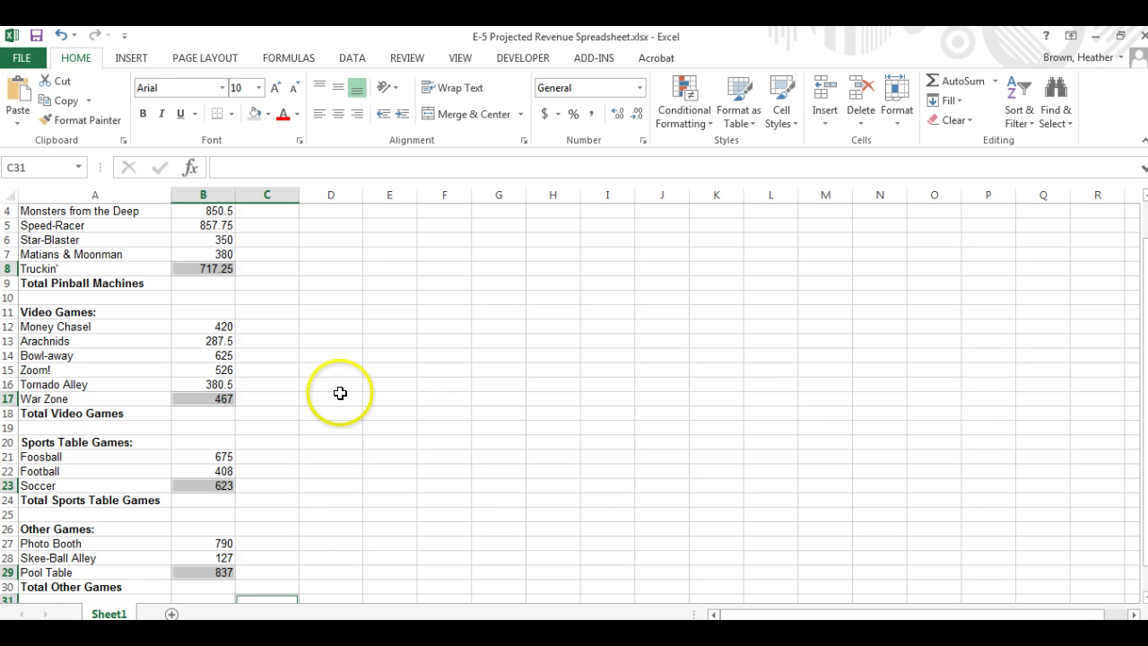
scroll(367, 466, down, 2)
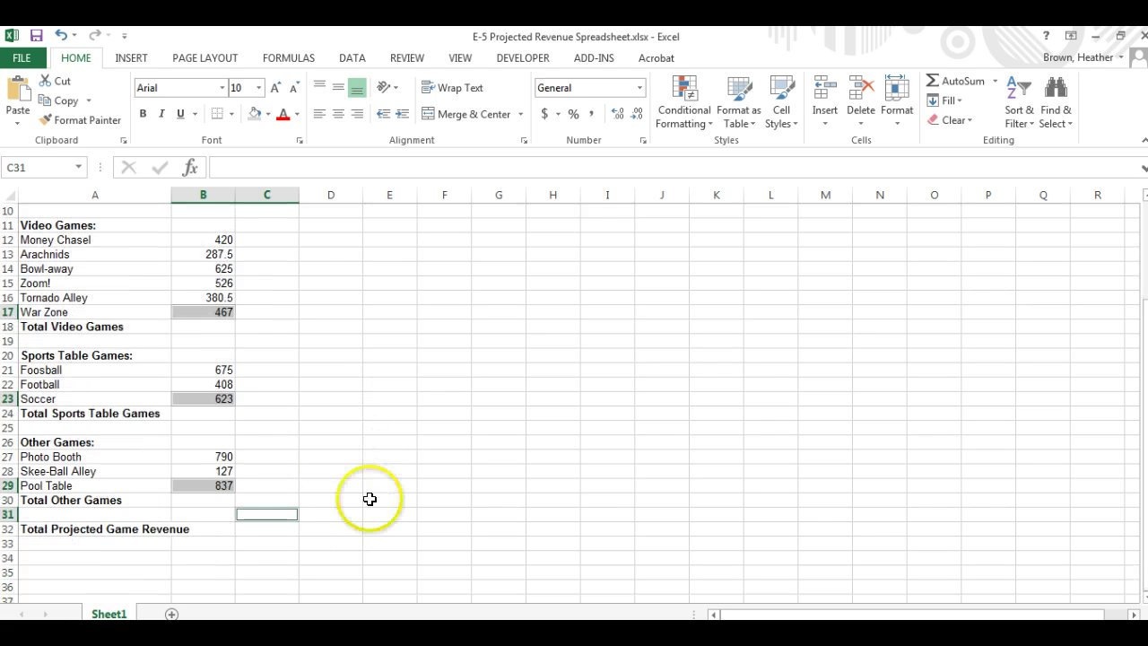
ctrl+click(333, 510)
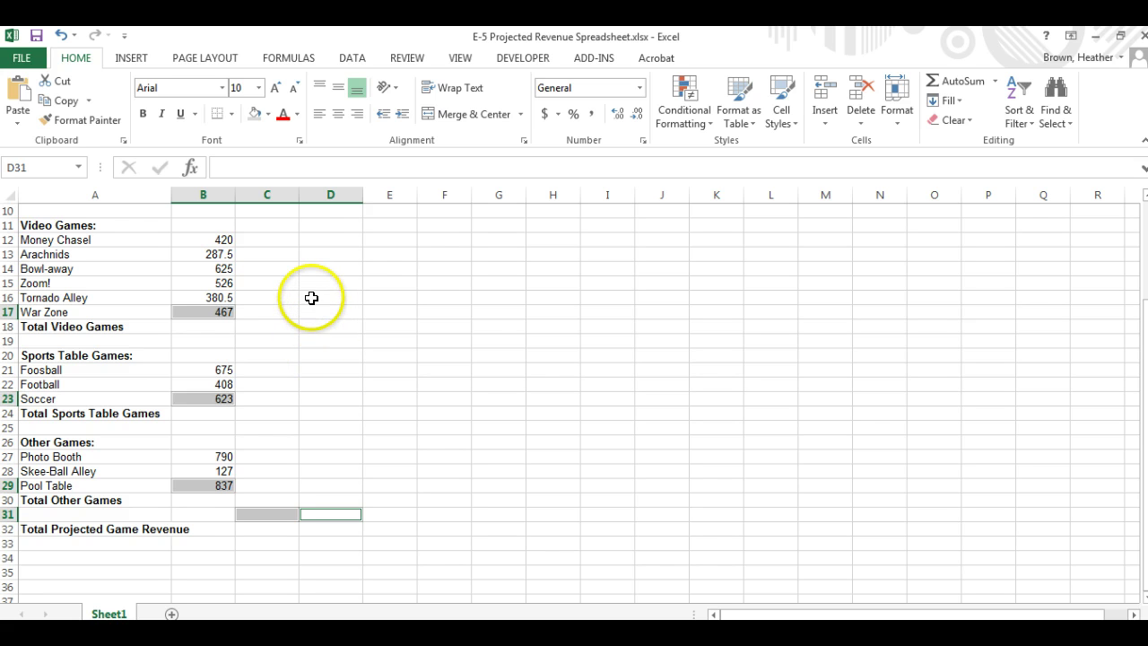
click(229, 124)
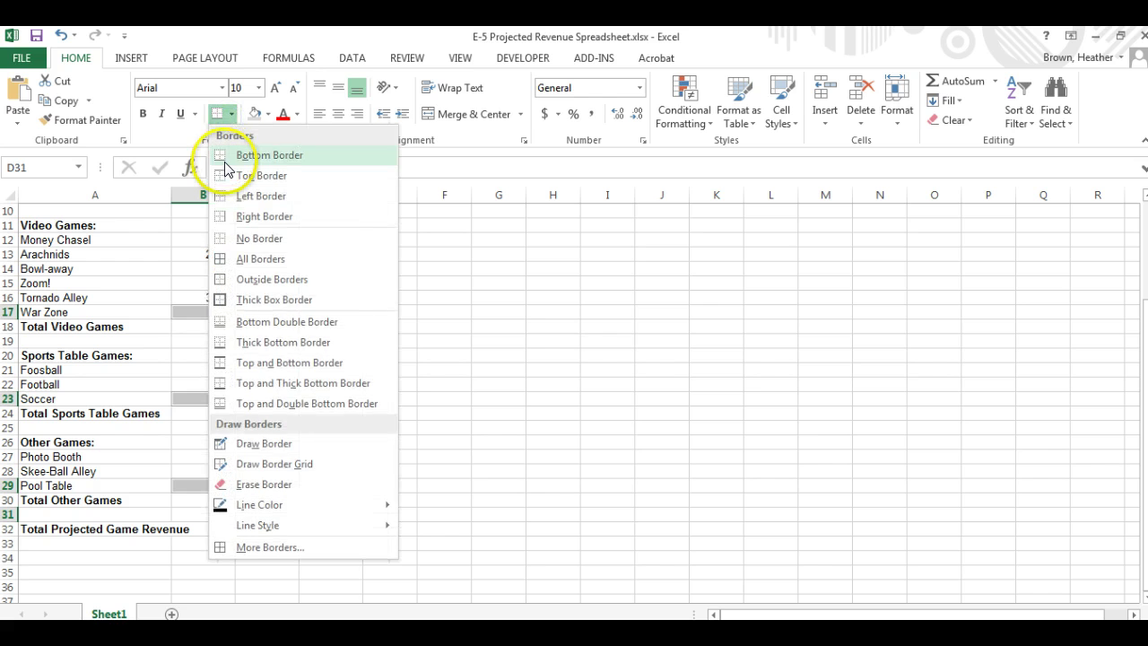
click(231, 154)
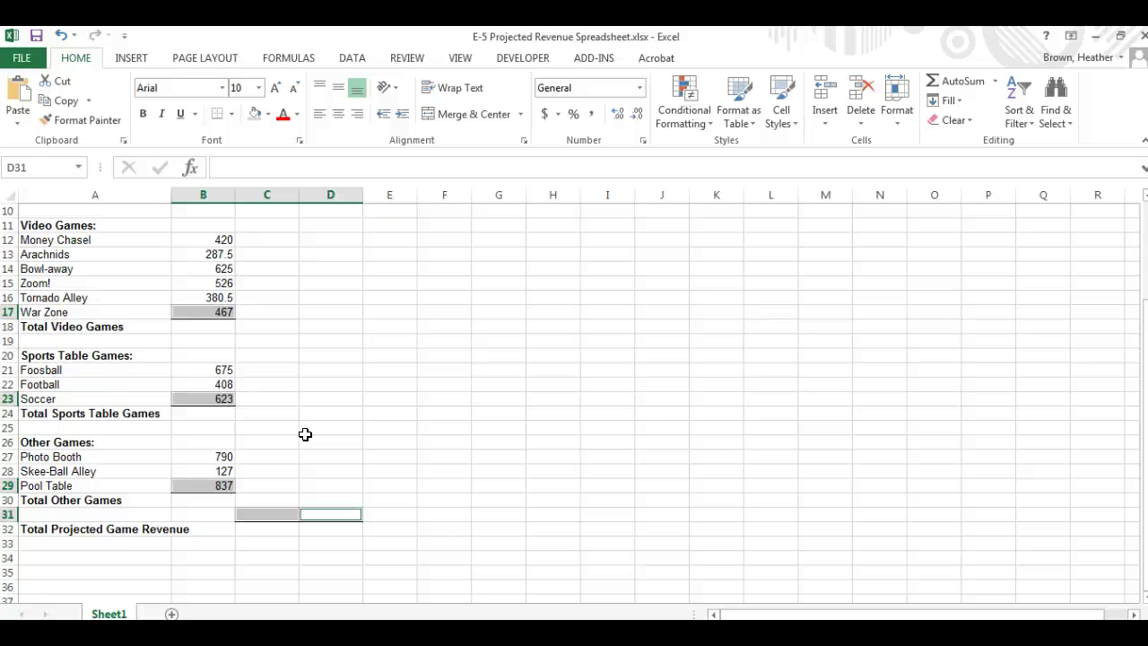
Apply the dollar Accounting number format to cells B3:C32
scroll(304, 434, up, 3)
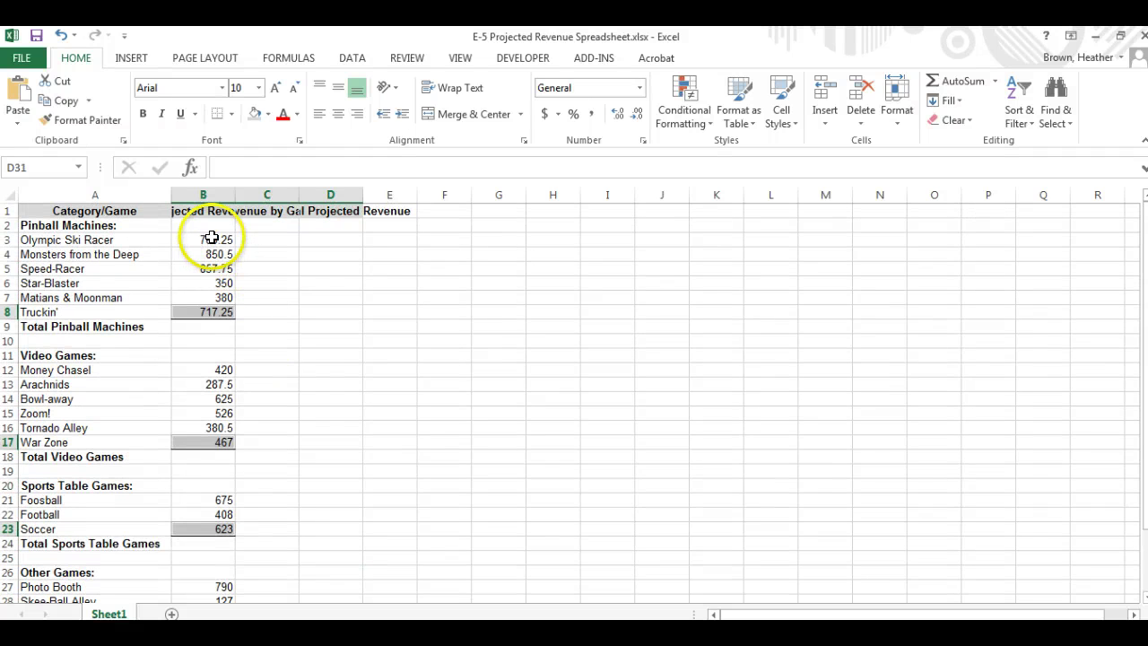
drag(210, 238, 252, 246)
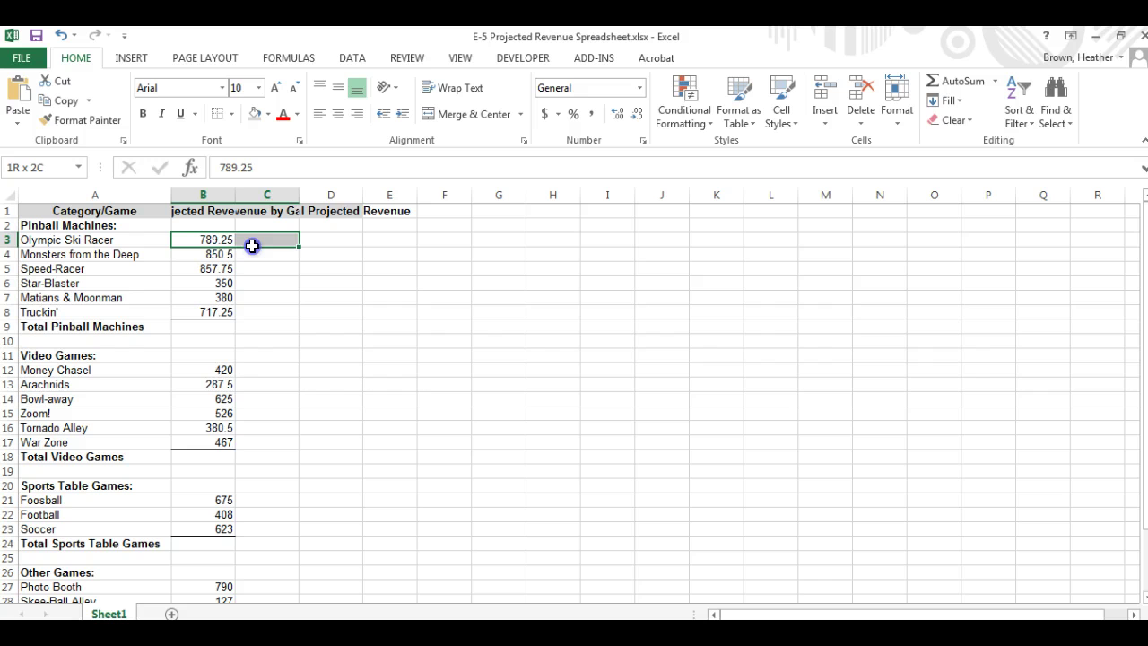
drag(252, 246, 282, 541)
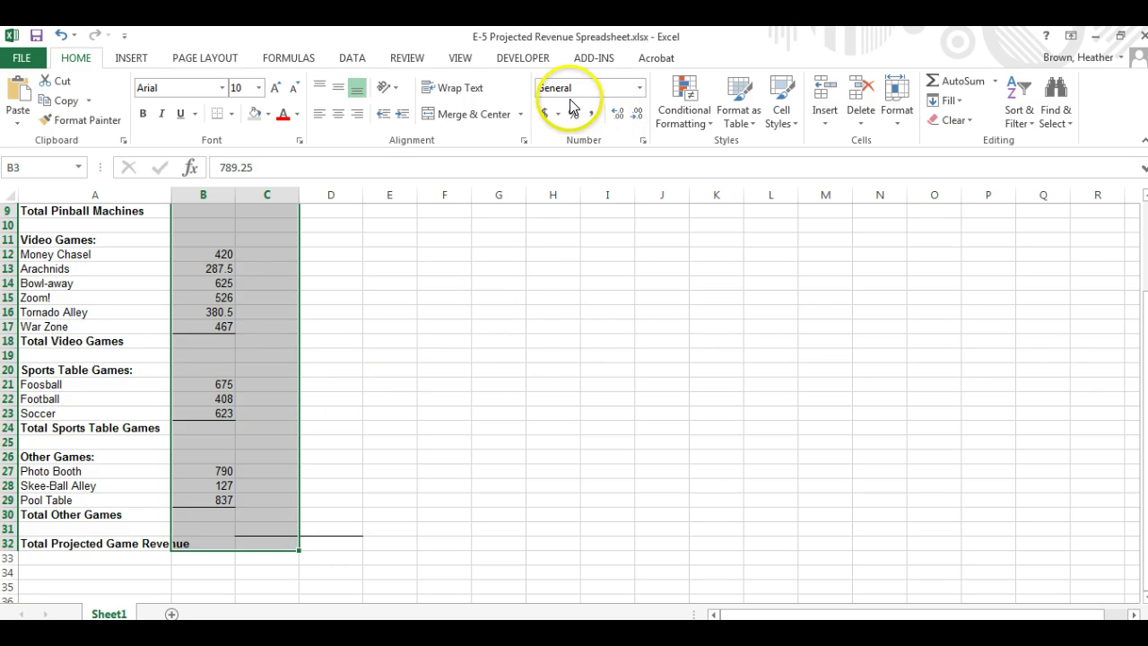
click(549, 118)
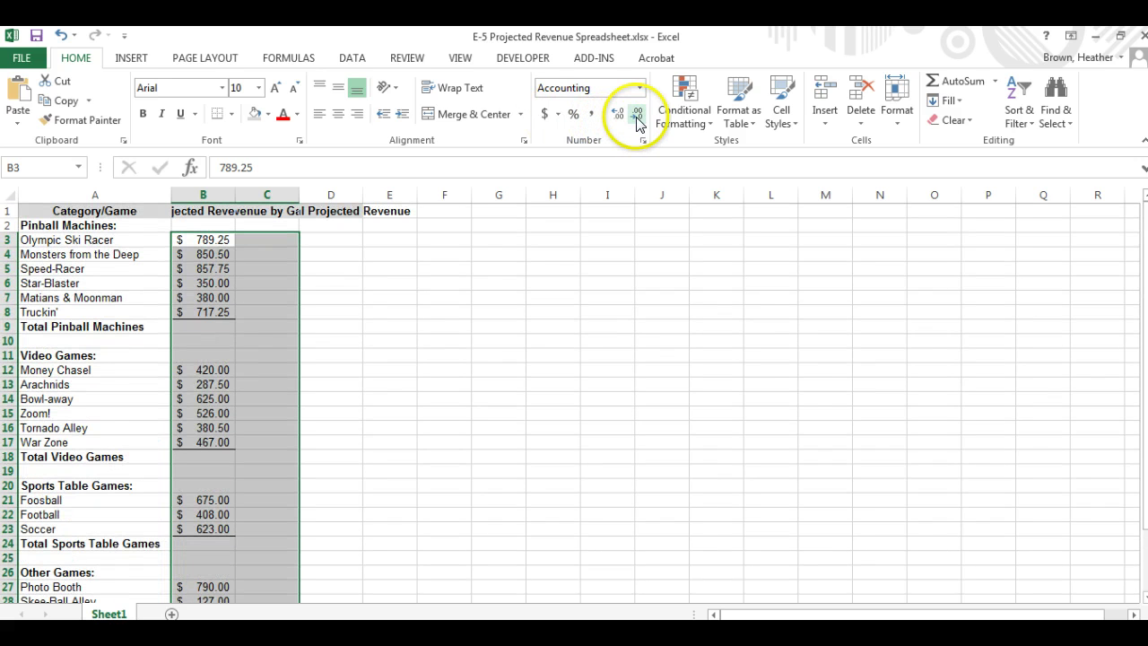
Reduce the decimal places of cells B3:C32 to none and restore them to two
click(640, 116)
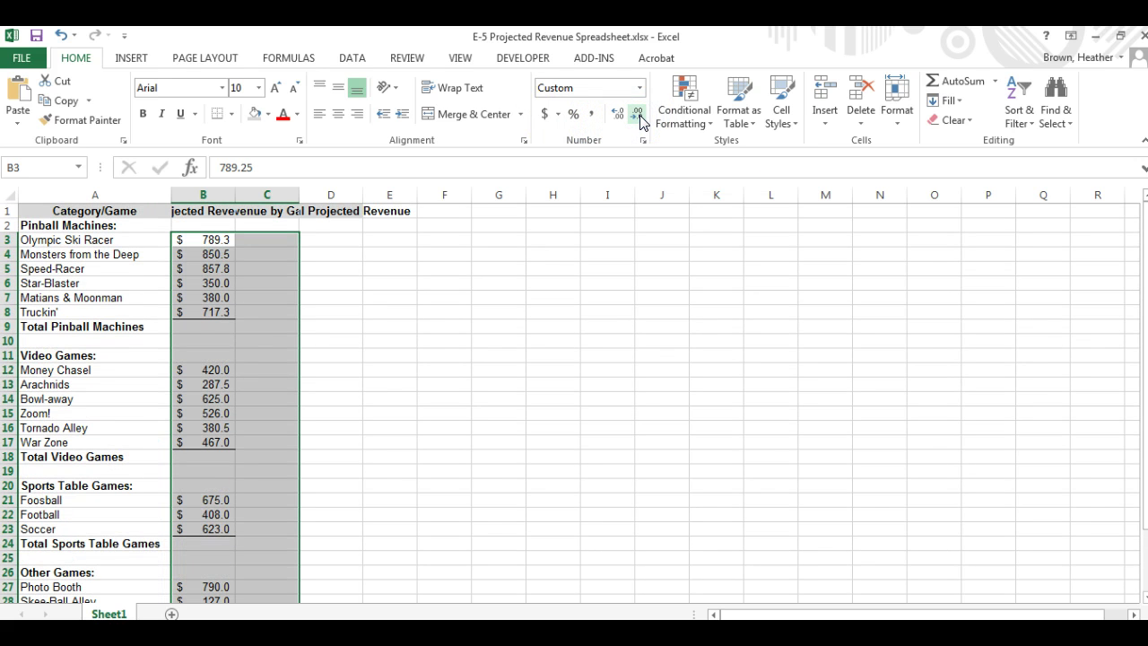
click(640, 117)
click(617, 116)
click(617, 117)
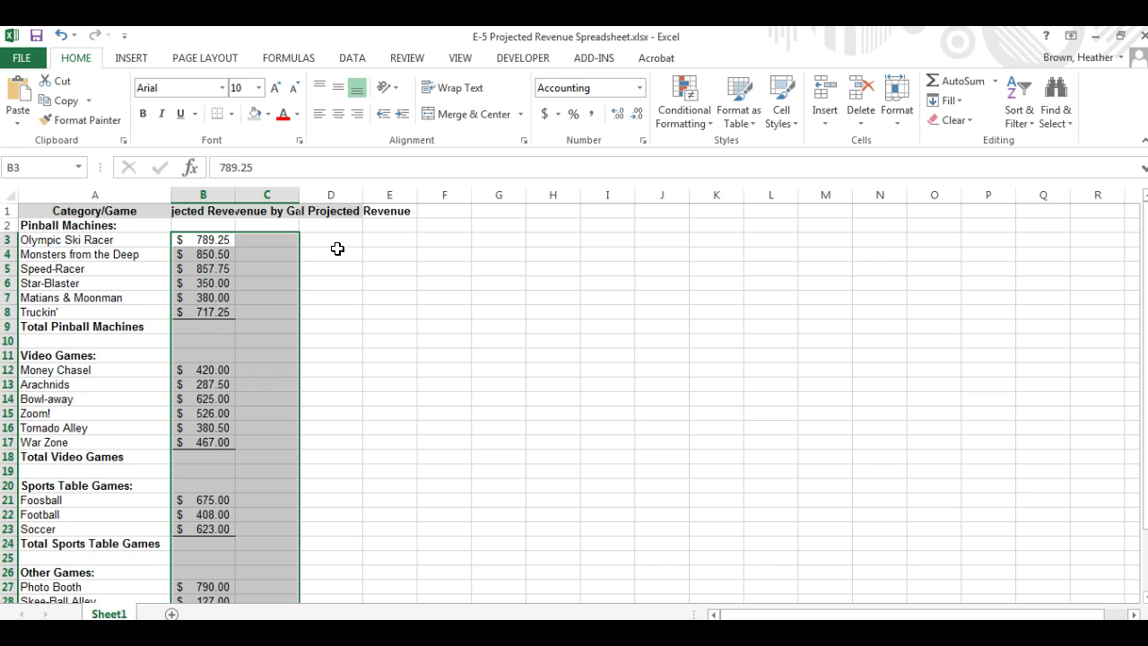
Format column D as Percentage and increase its decimal places
click(327, 190)
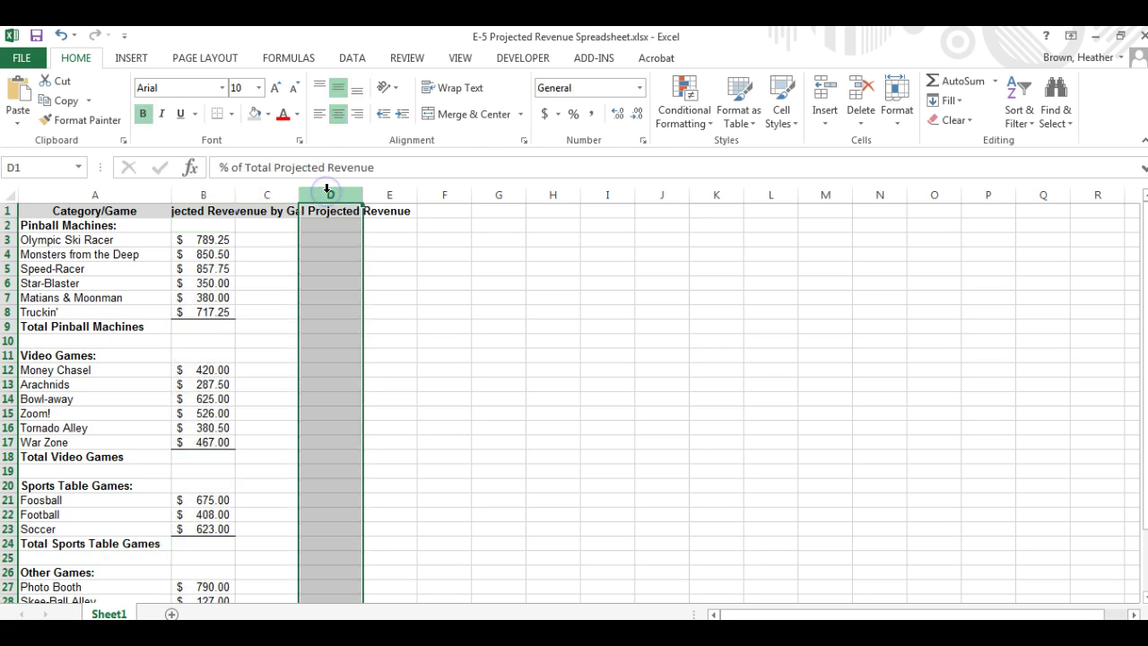
click(573, 114)
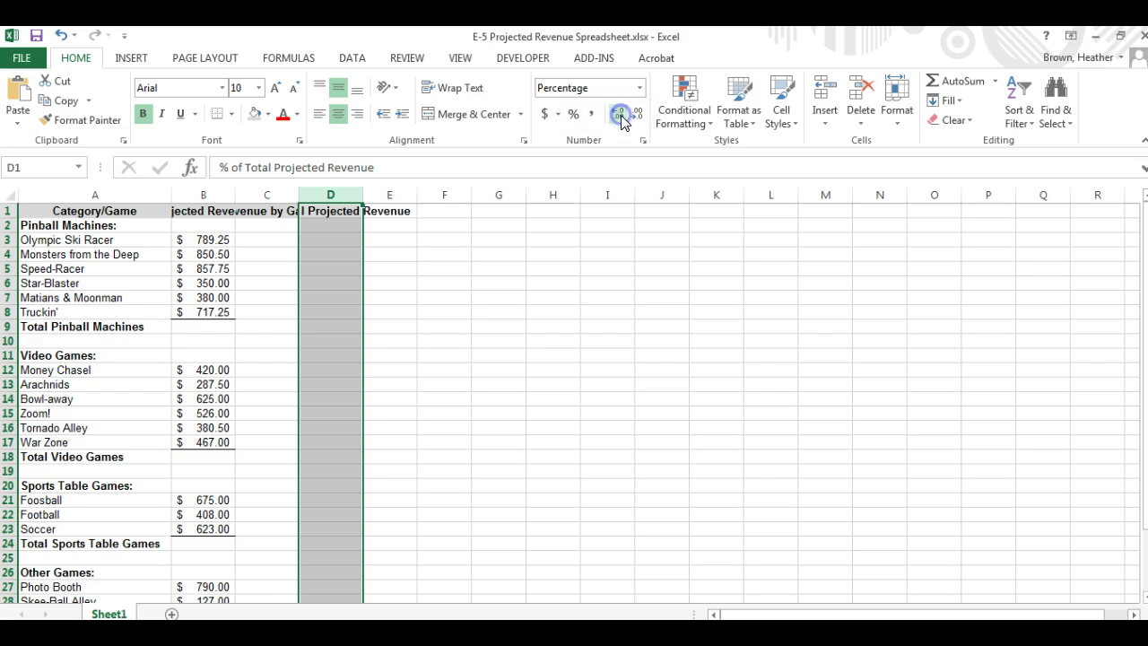
click(619, 116)
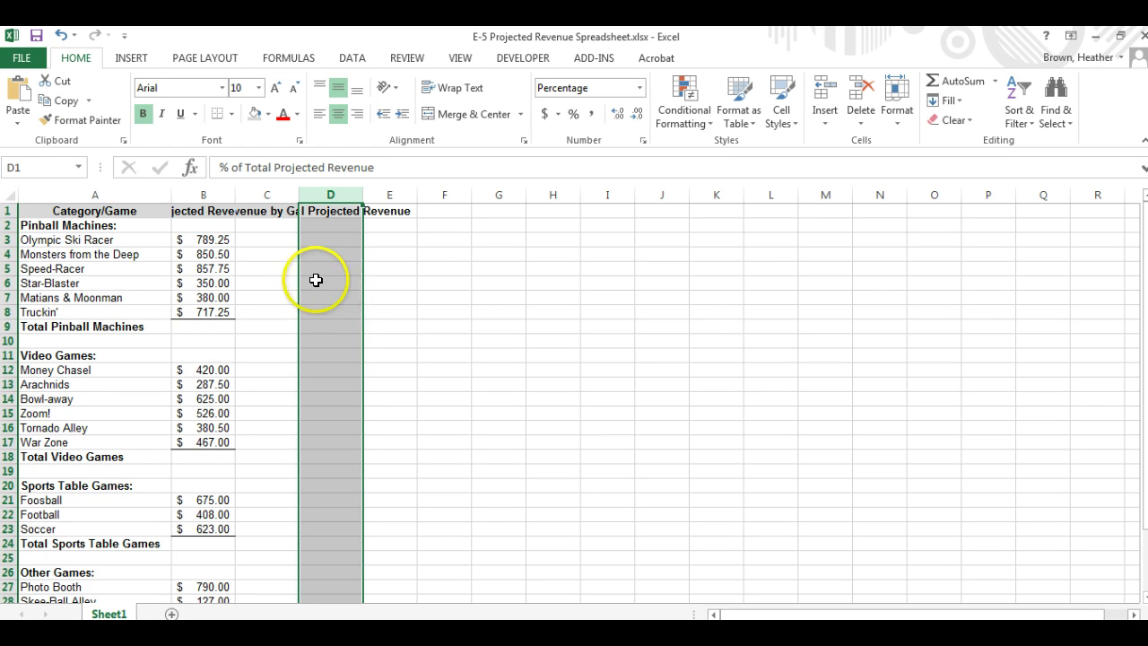
Enter =SUM(B3:B8) in cell C9 to total the pinball machine revenue
click(278, 330)
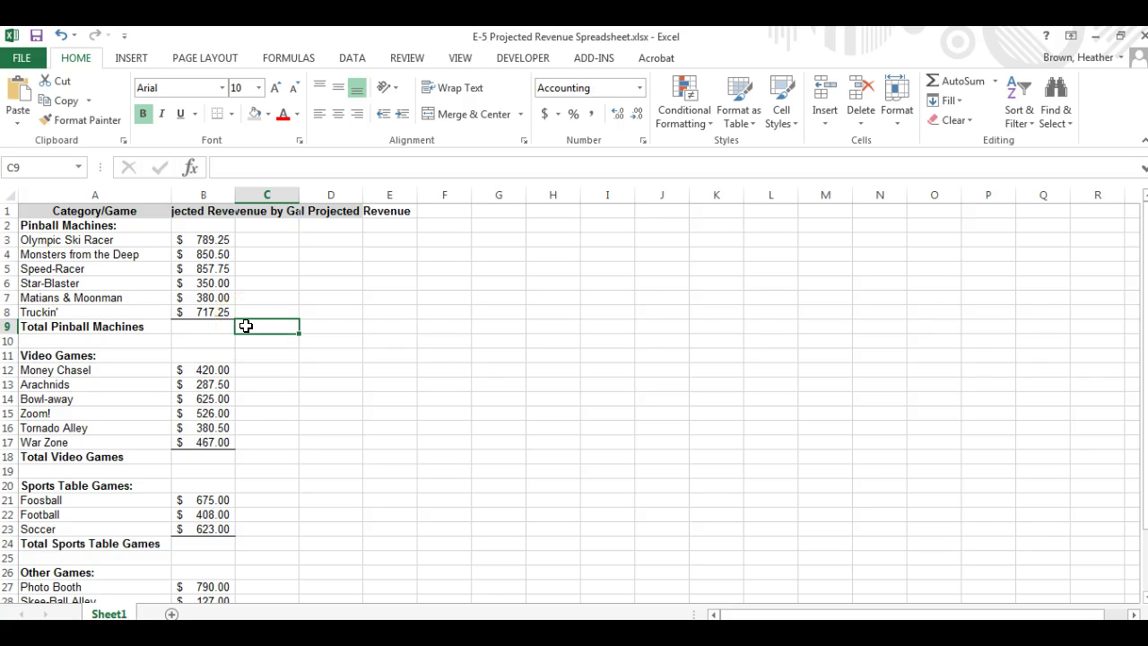
text(=)
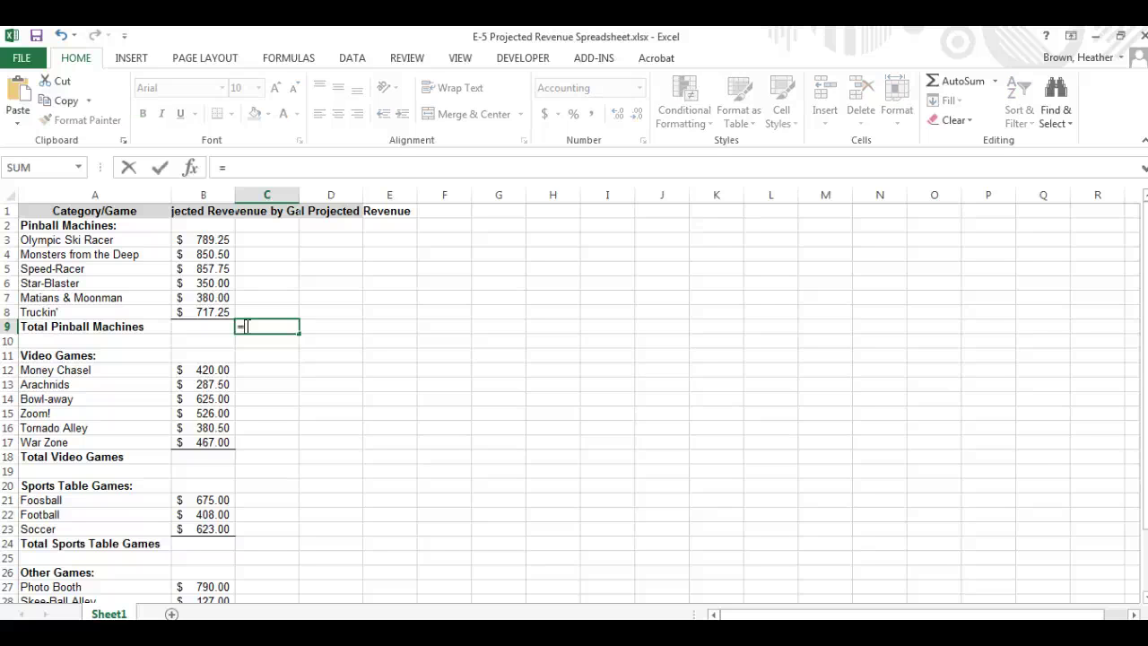
text(S)
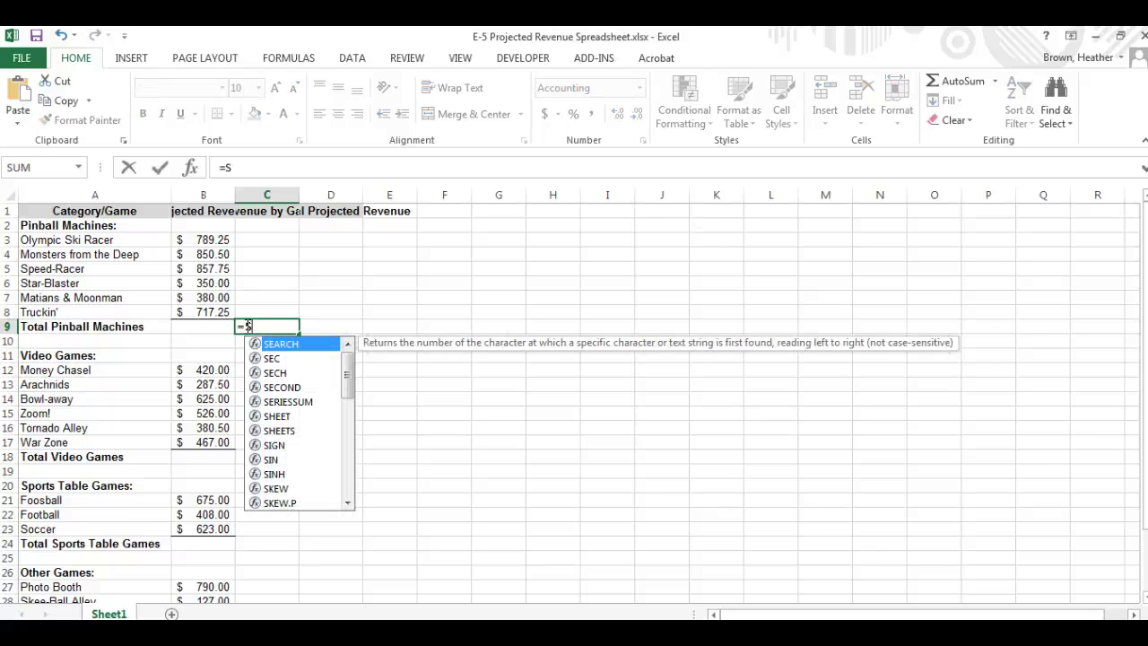
text(UM)
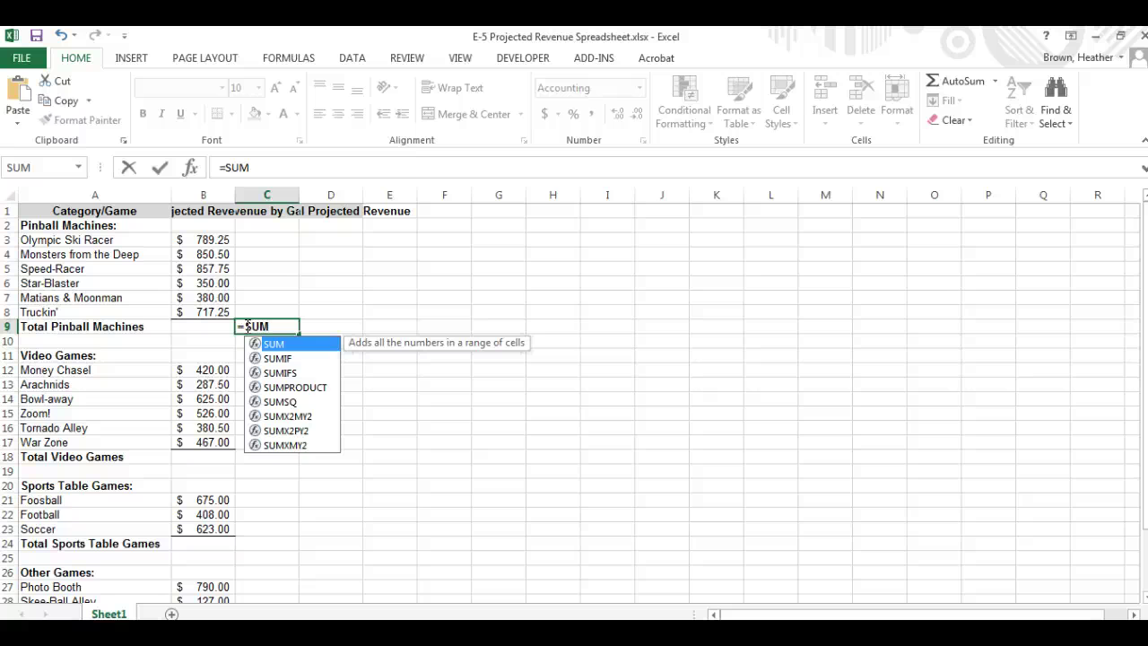
text(()
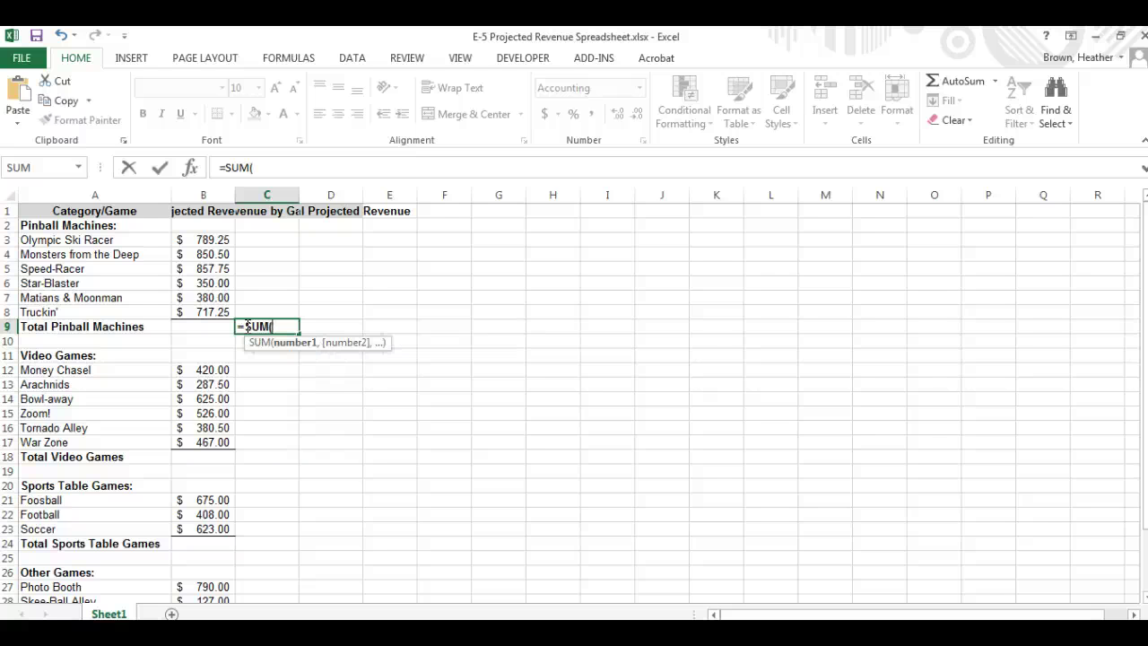
text(B)
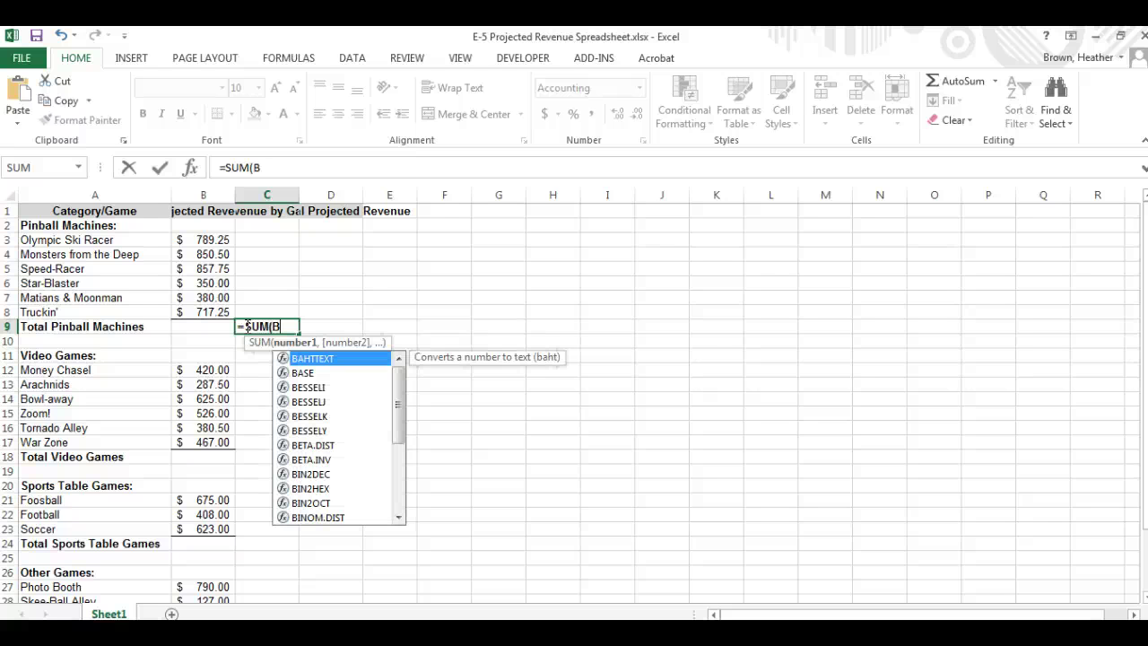
text(3)
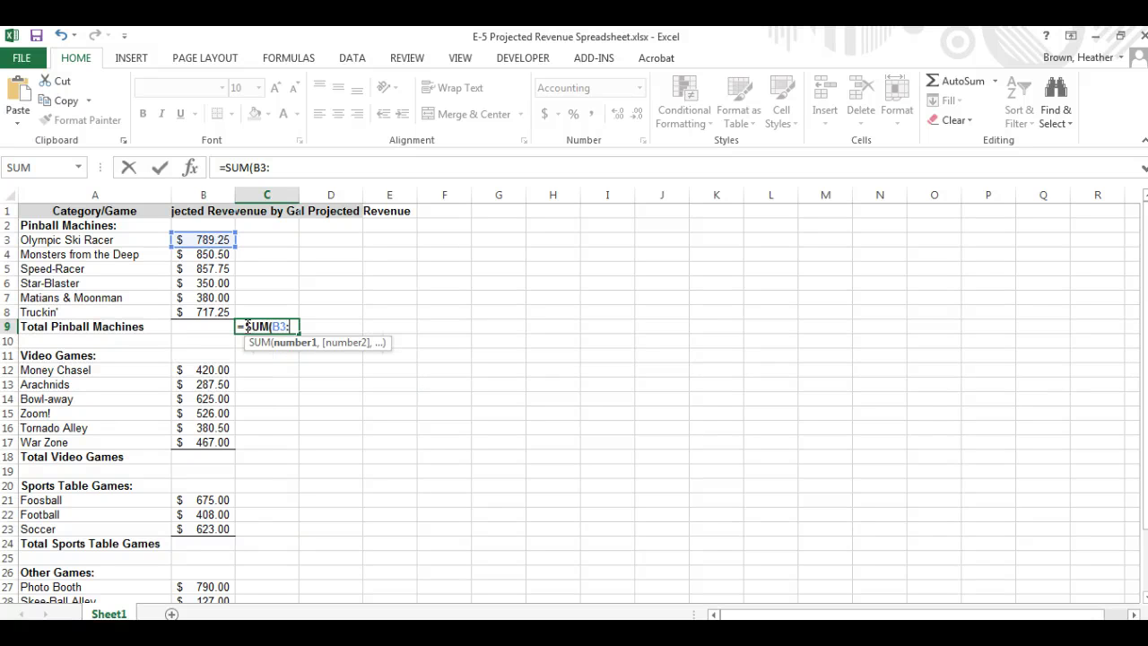
text(:B)
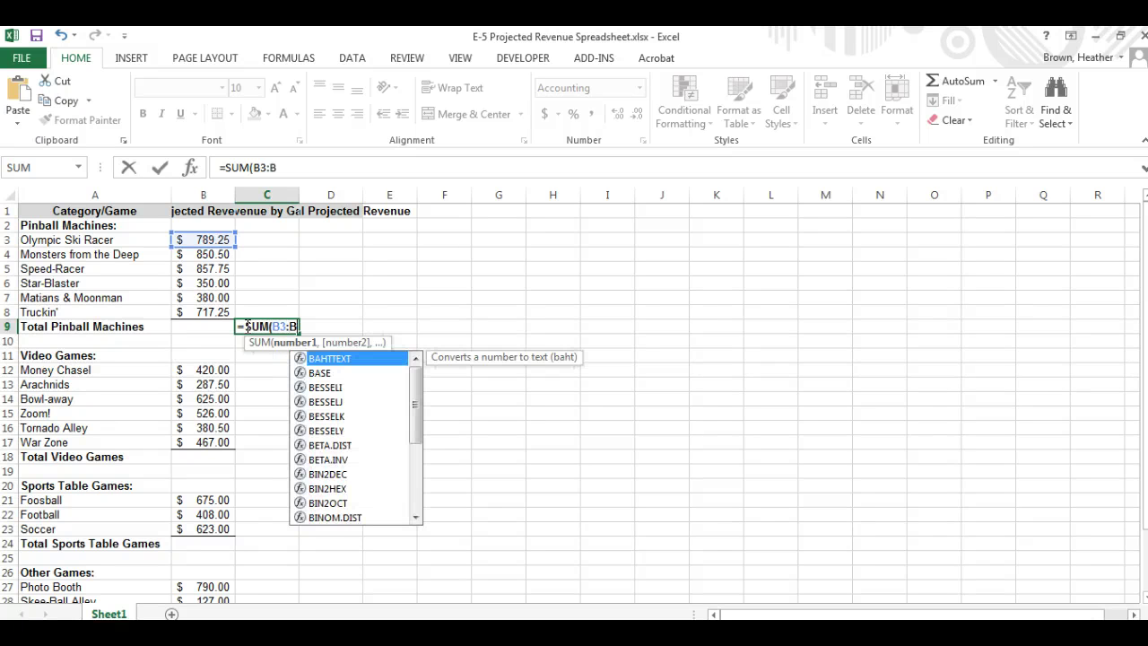
text(*)
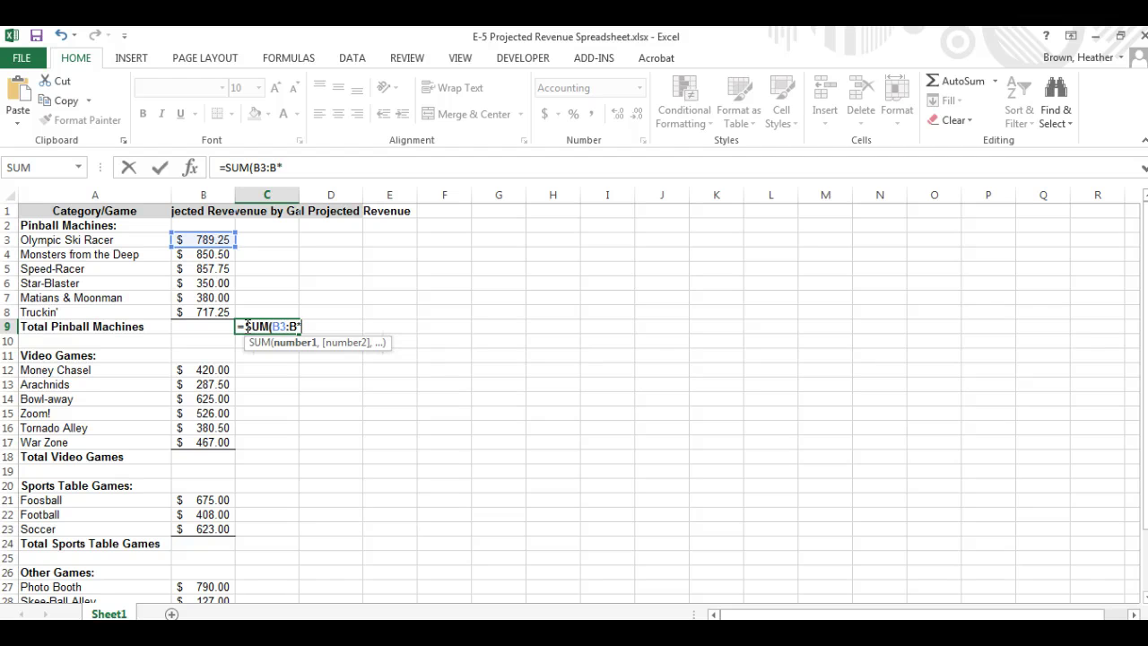
key(BackSpace)
text(8)
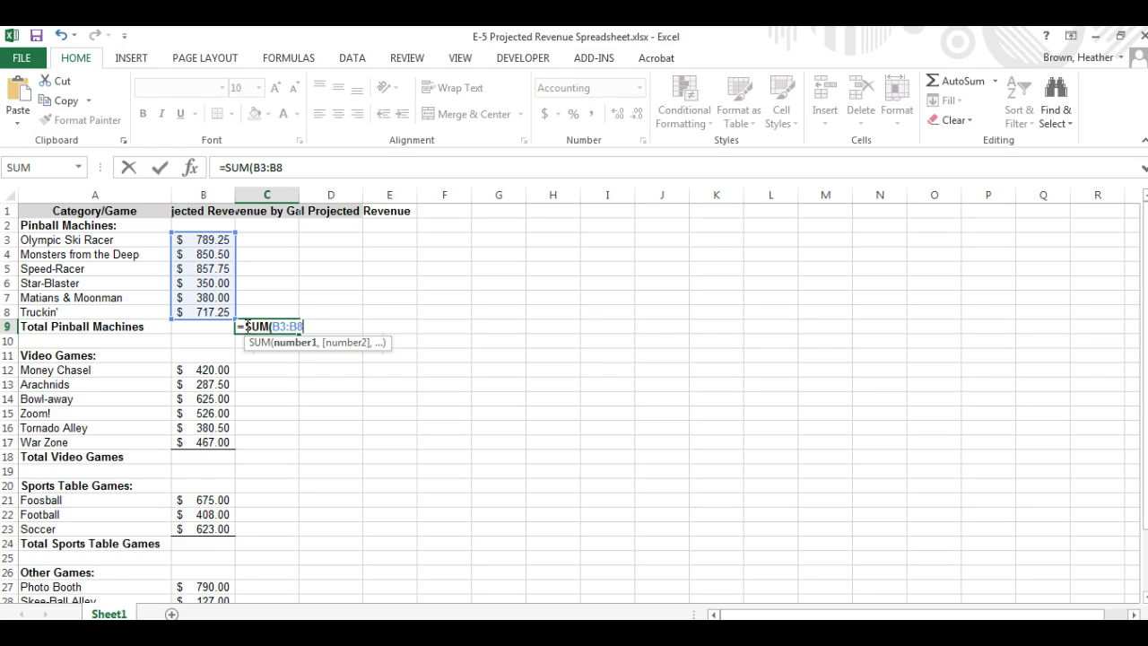
text())
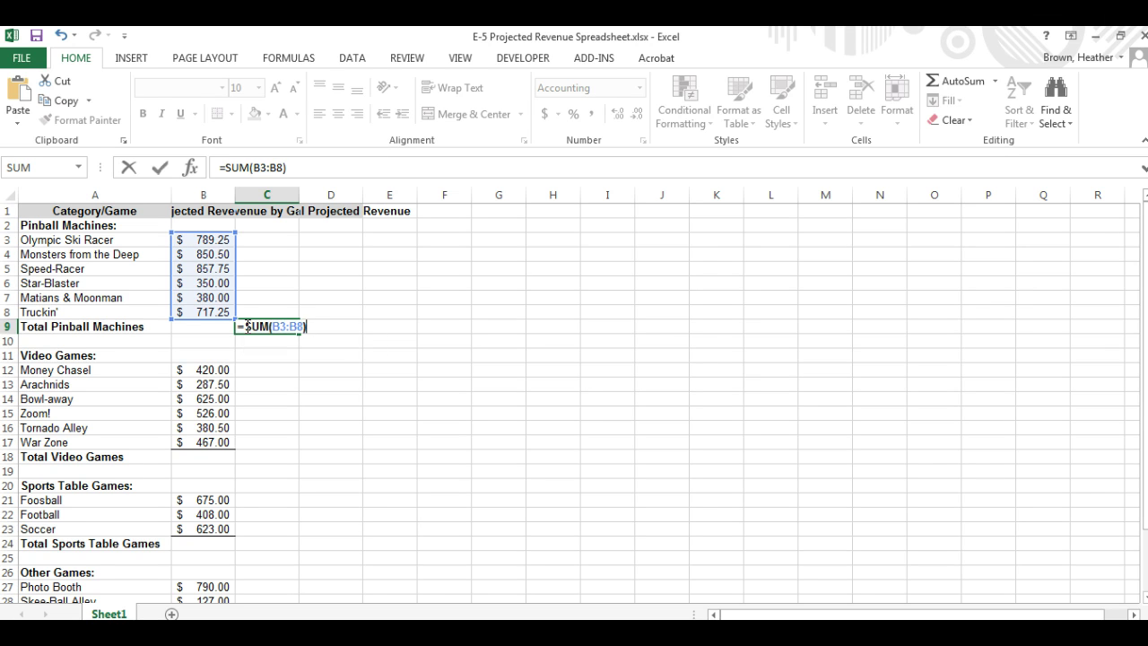
key(Return)
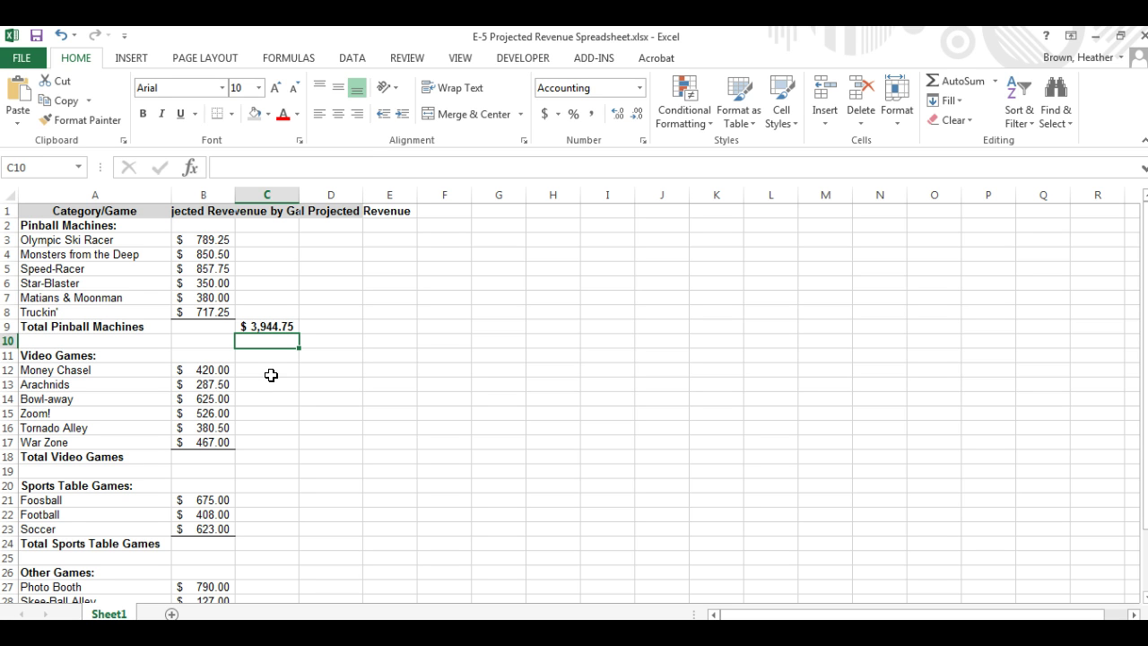
Enter =SUM(B12:B17) in cell C18 to total the video game revenue
click(287, 456)
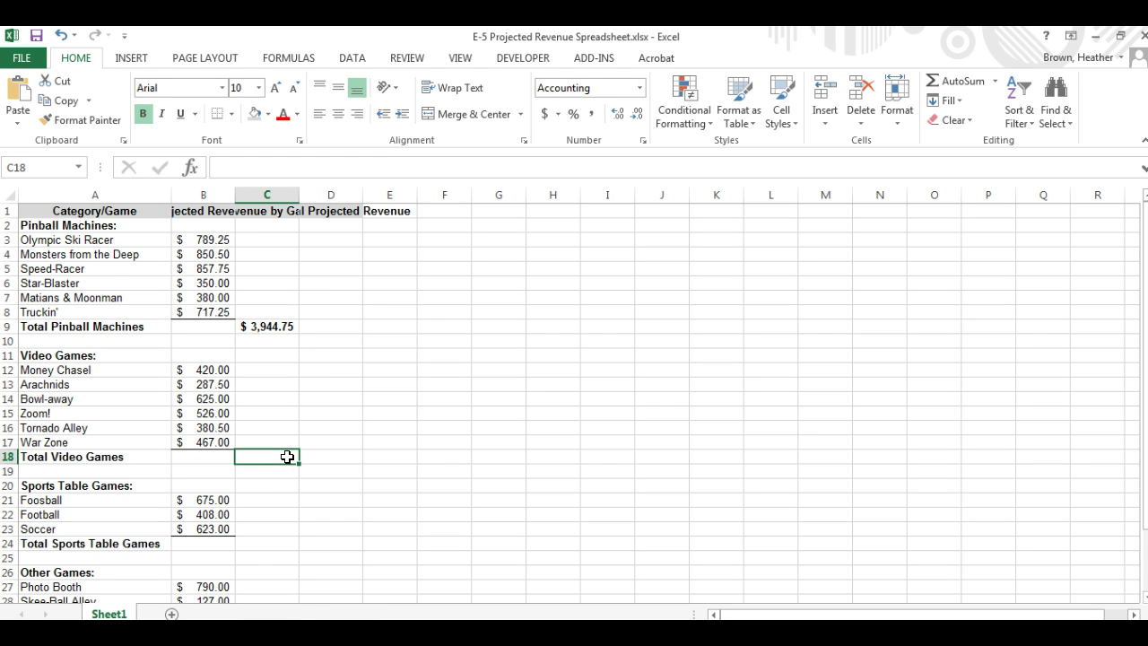
text(=S)
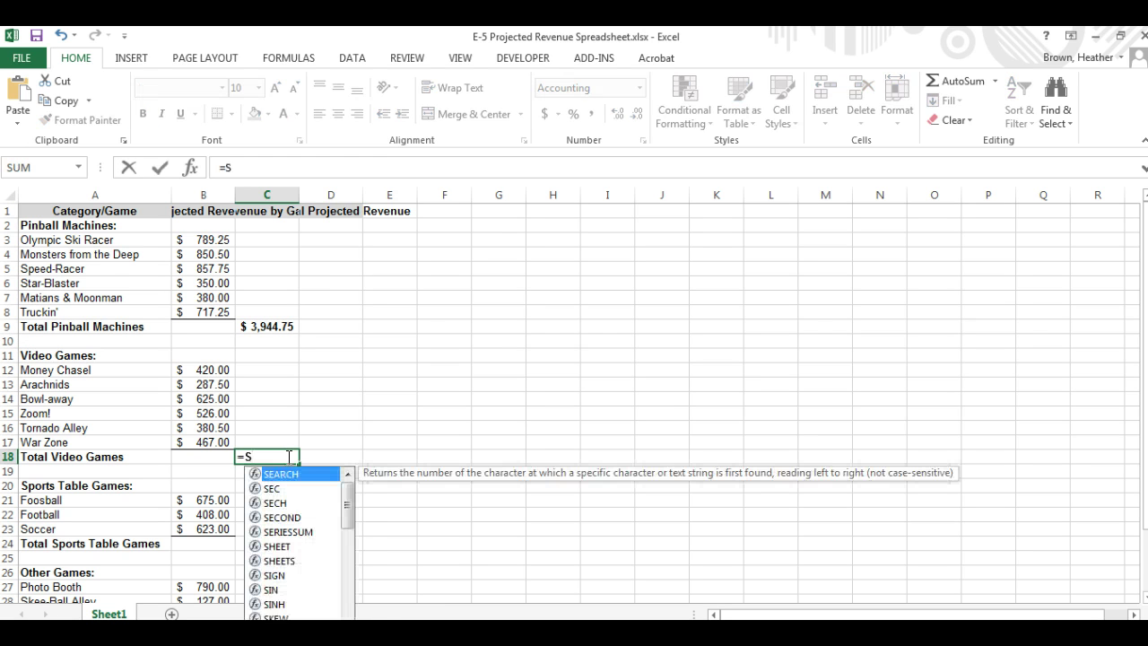
text(UM)
key(BackSpace)
text(()
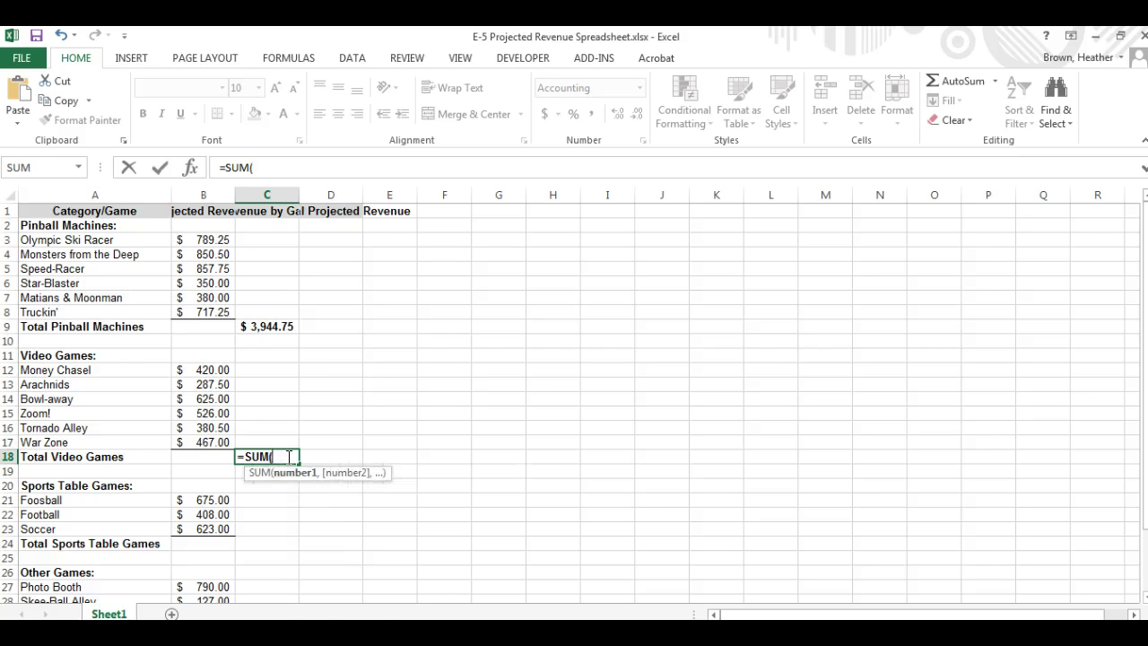
text(B)
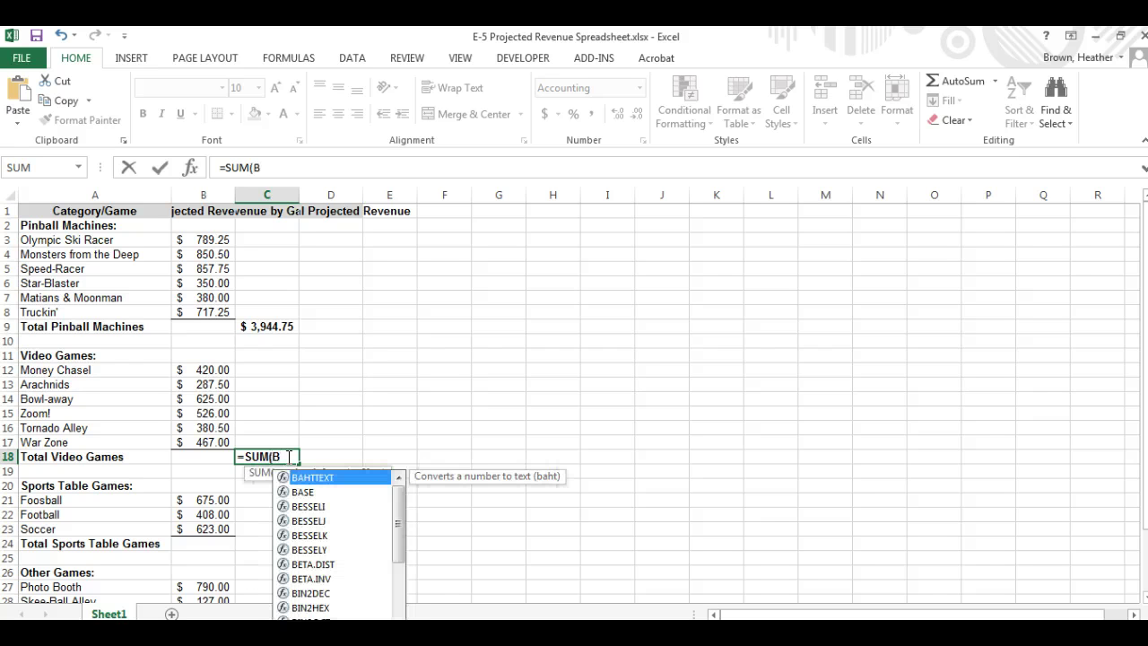
text(12)
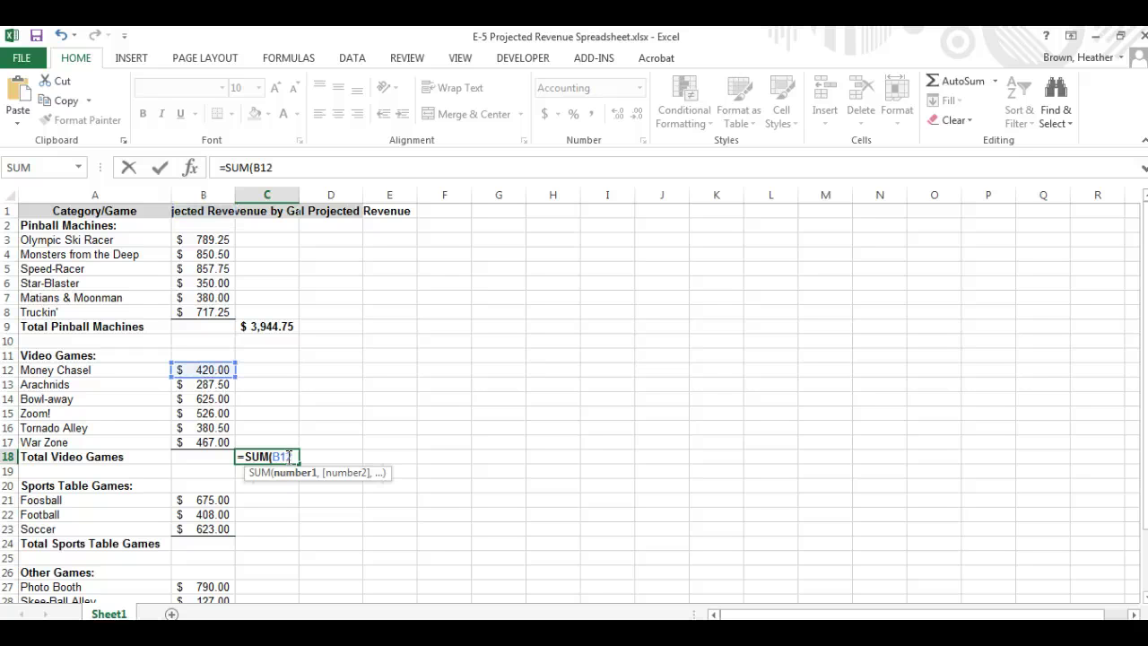
text(:B1)
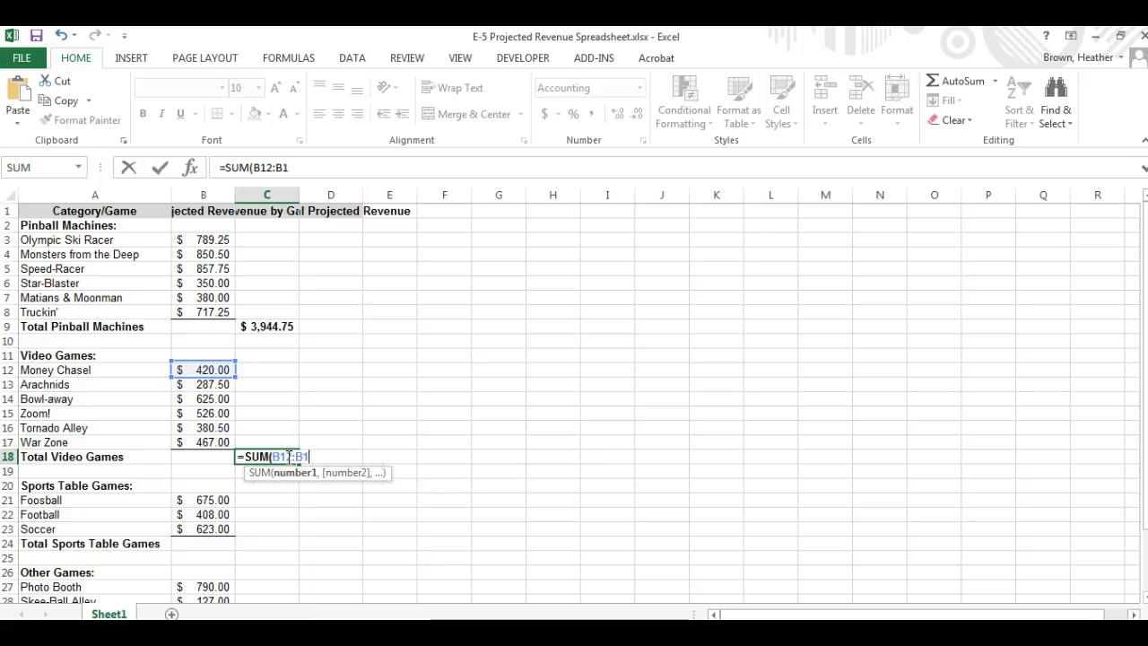
text(7)
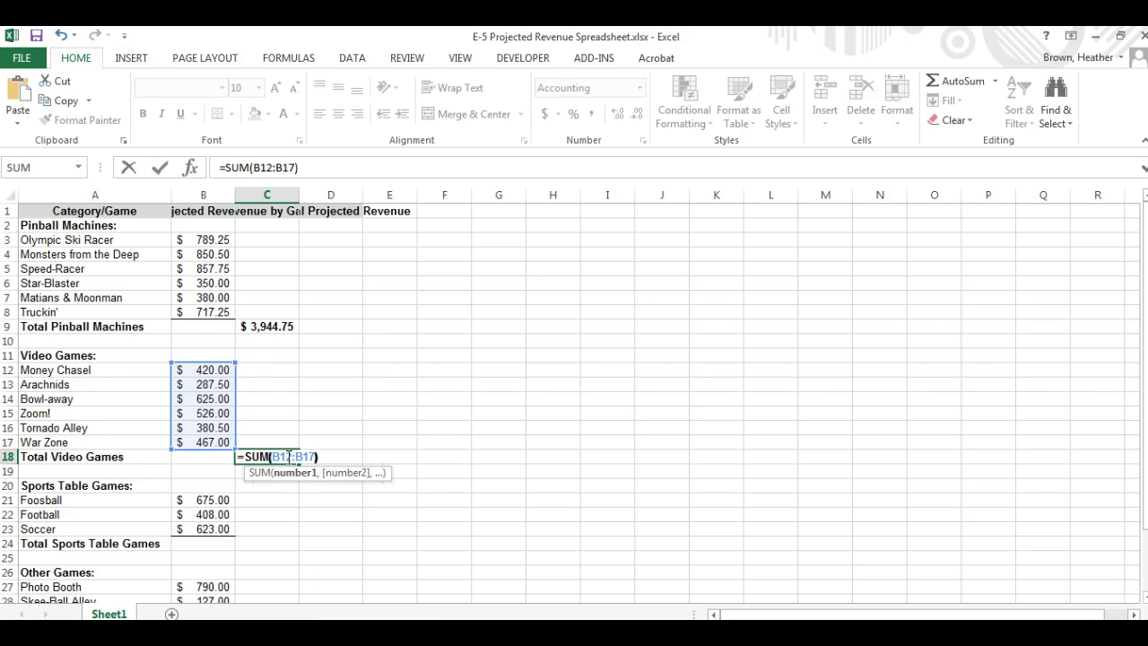
text())
key(Return)
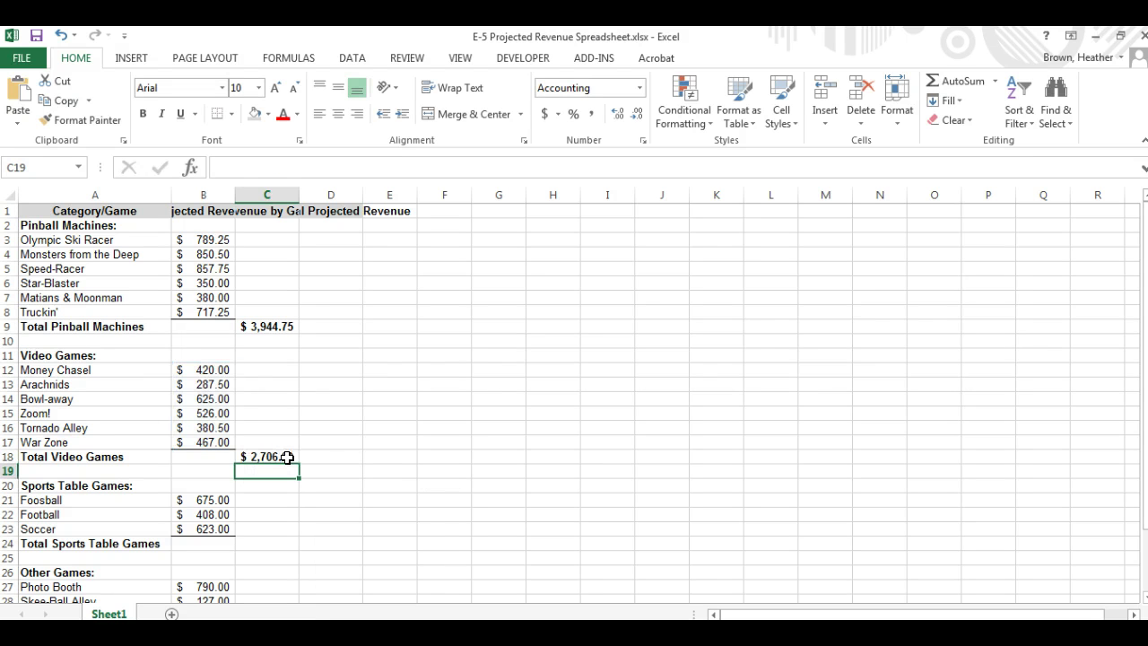
Enter =SUM(B21:B23) in cell C24 to total the sports table game revenue
scroll(287, 458, down, 3)
click(275, 412)
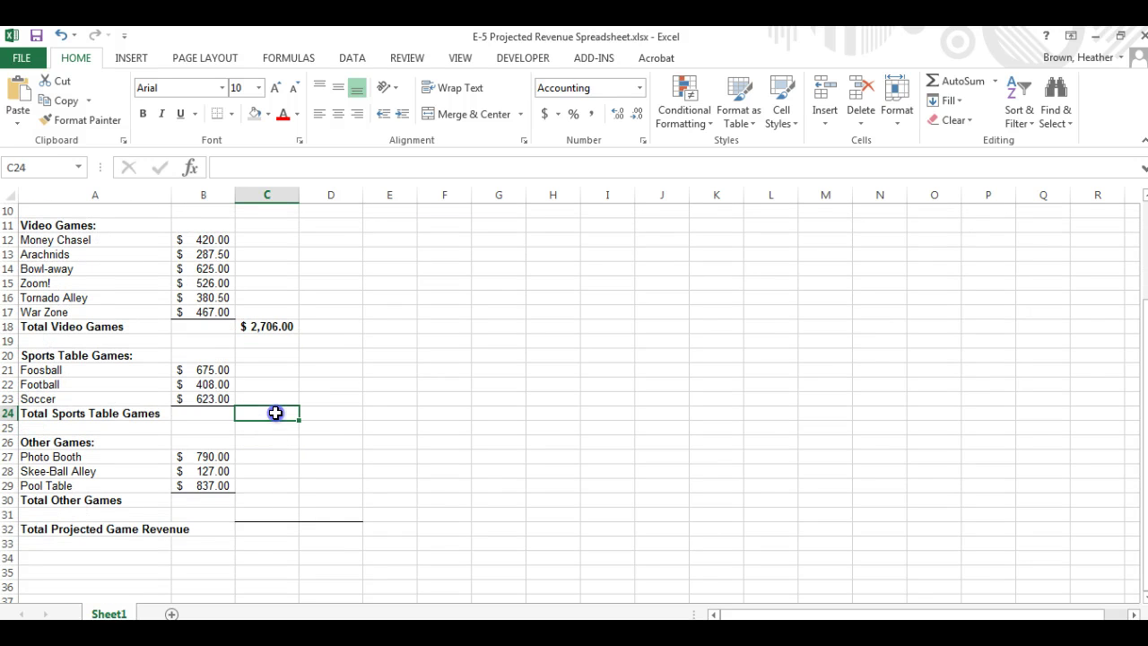
key(ctrl+b)
text(=)
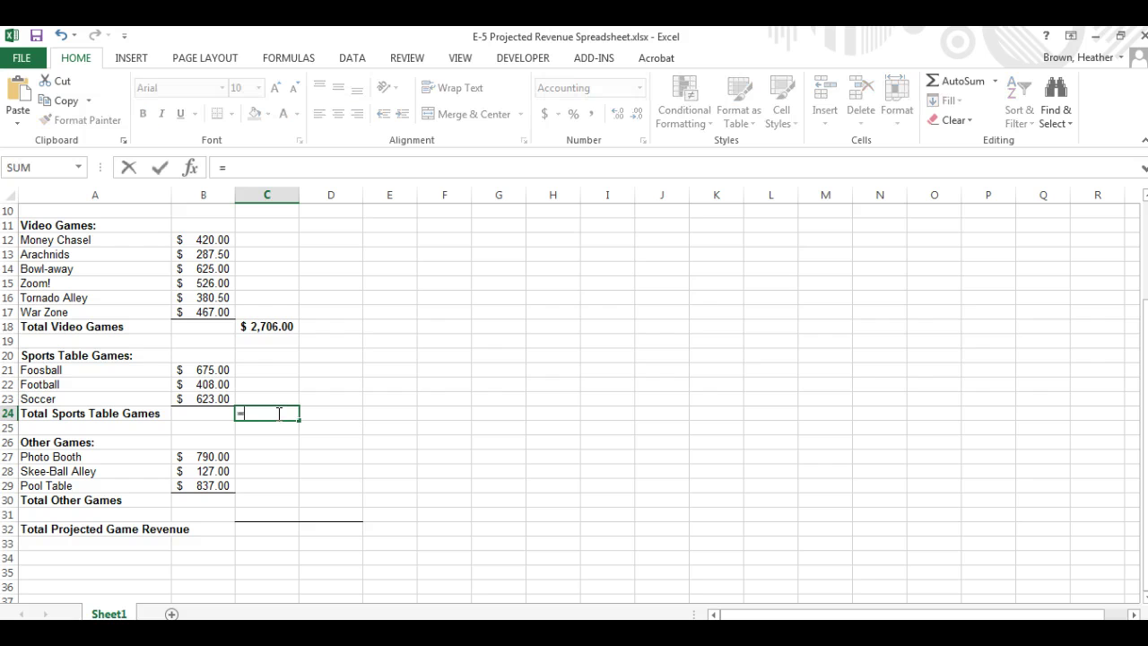
text(Su)
key(BackSpace)
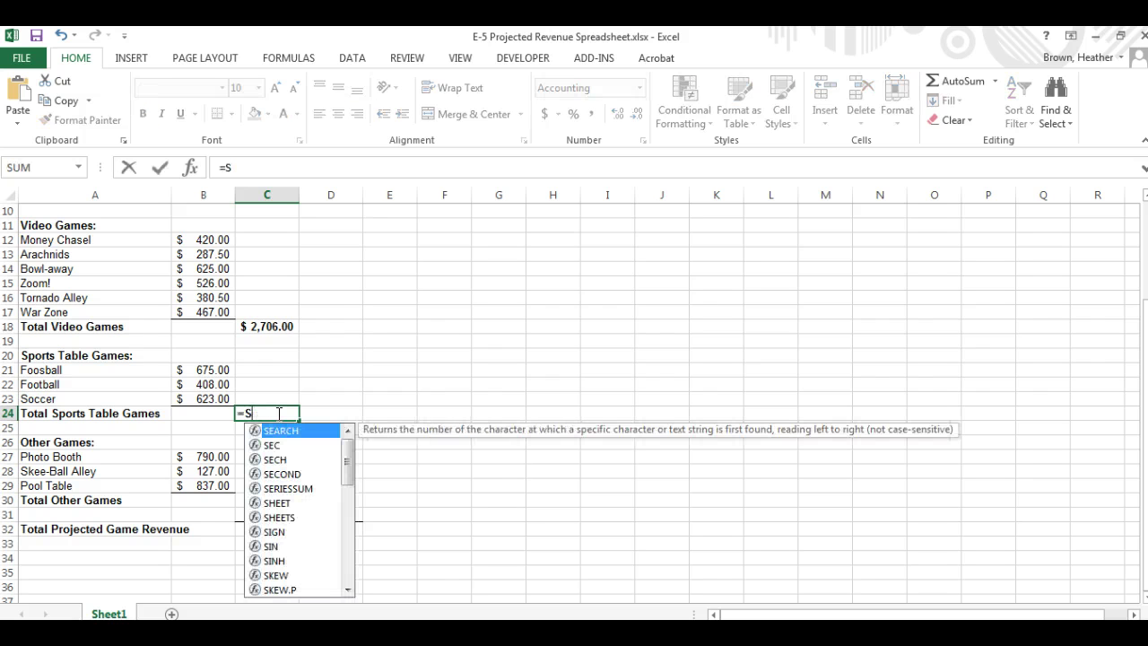
text(UM()
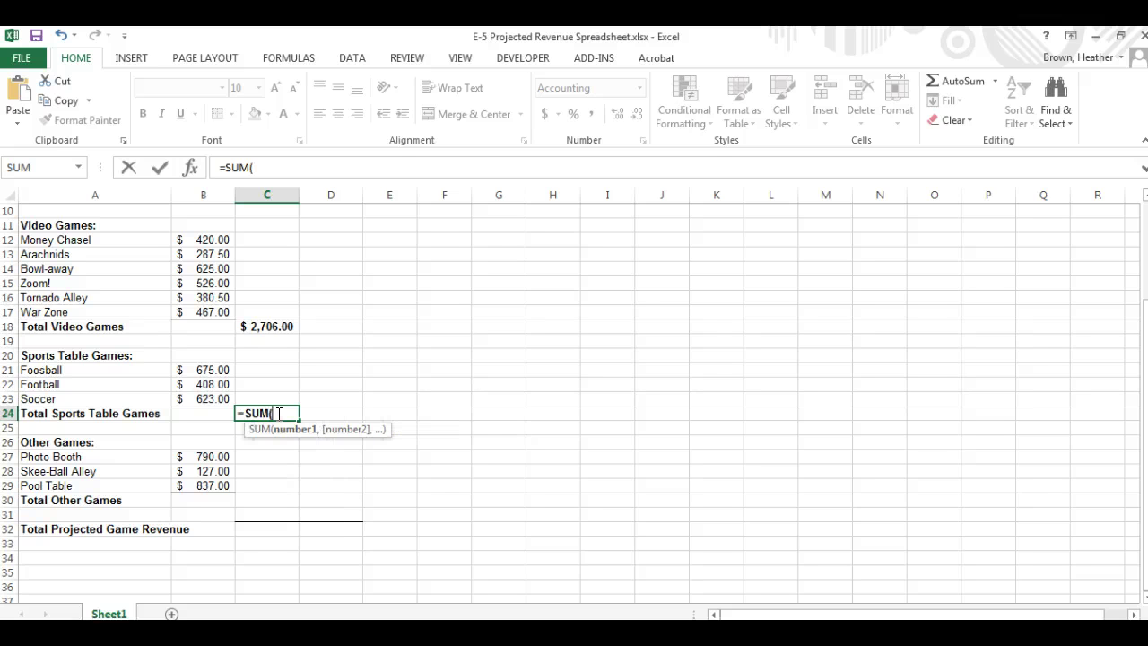
text(B)
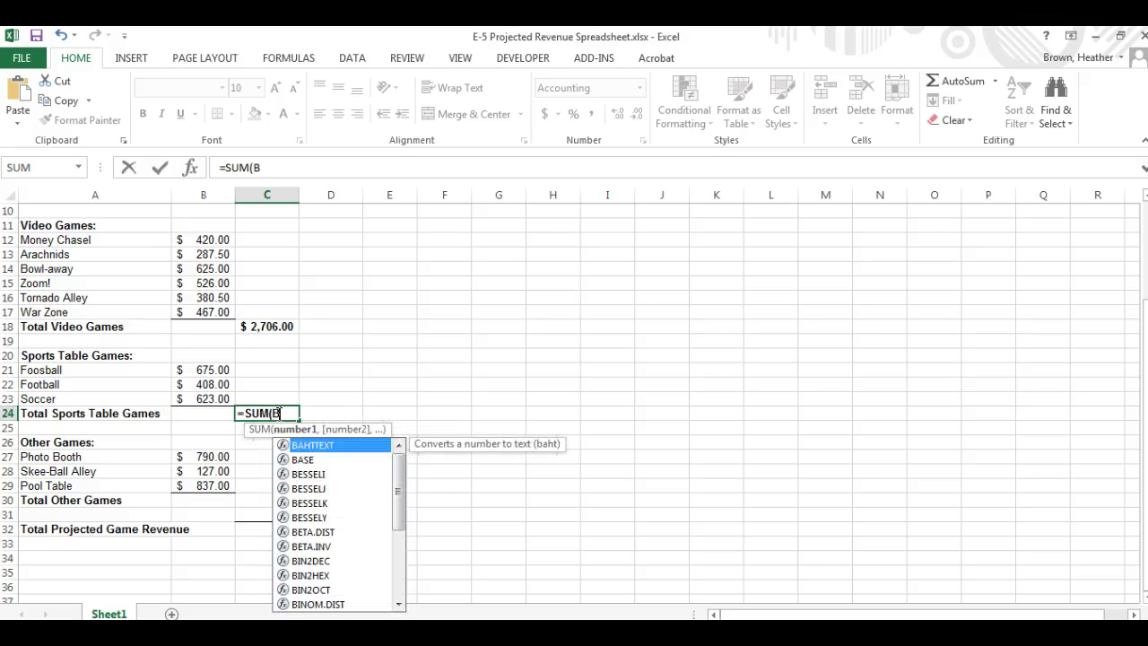
text(21:)
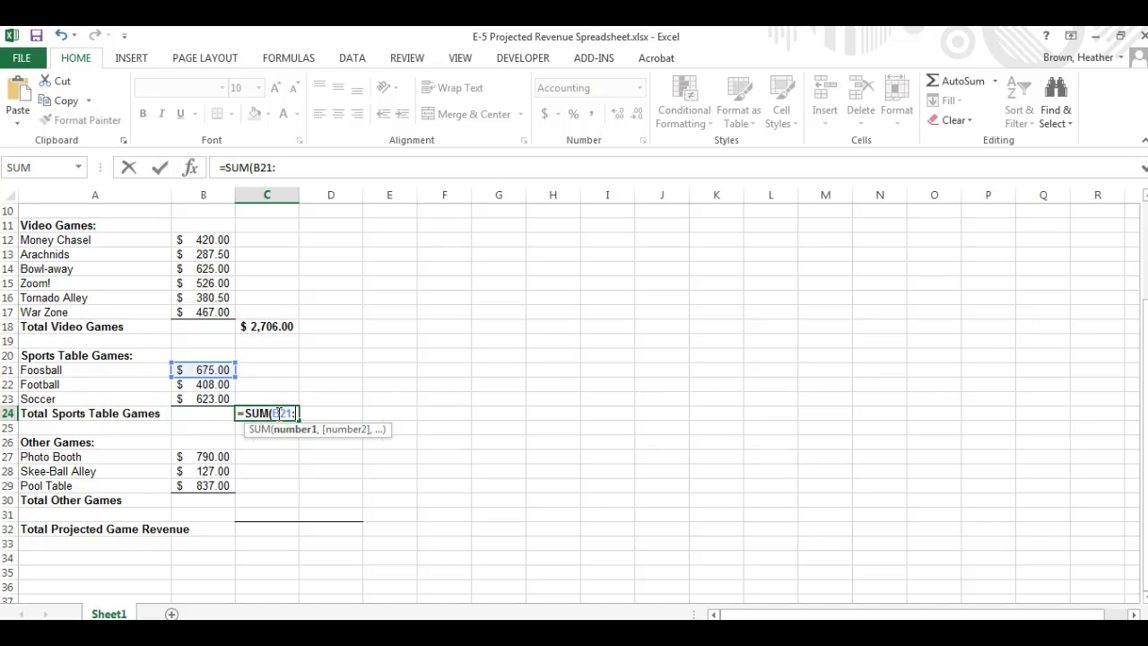
text(B23))
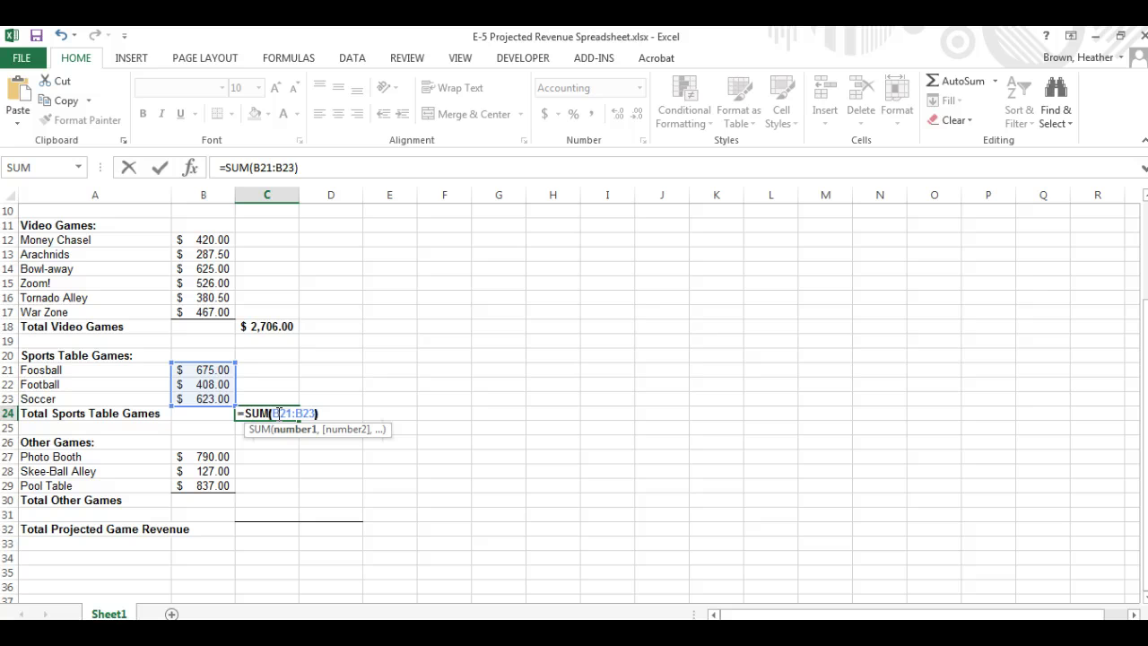
key(Return)
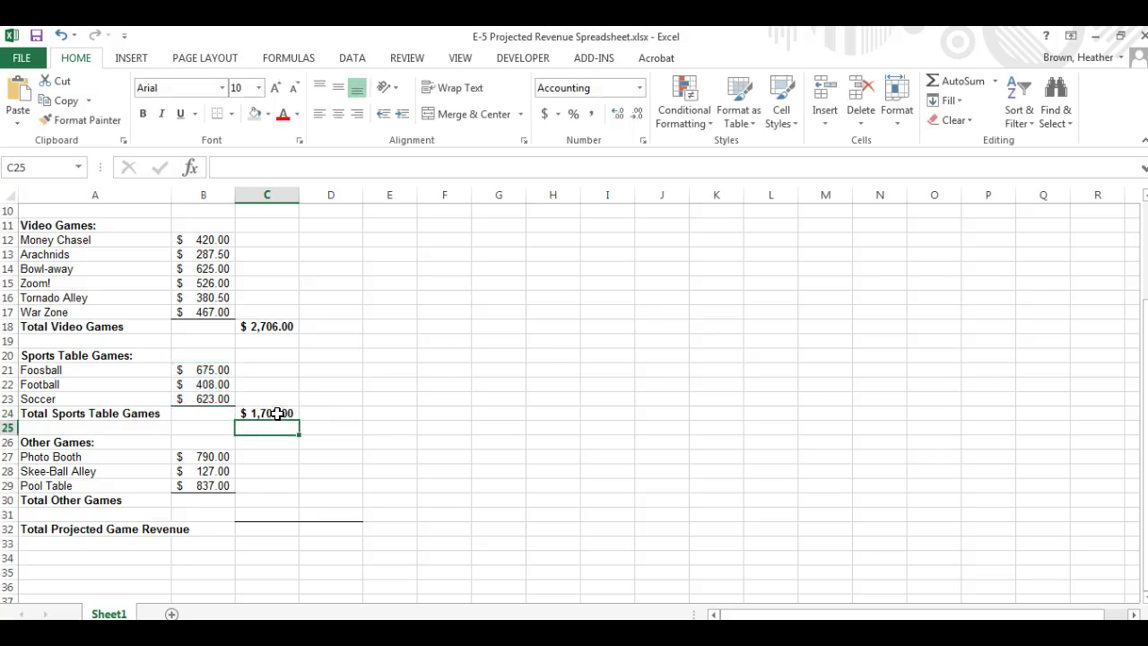
Enter =SUM(B27:B29) in cell C30 to total the revenue of the other games
click(278, 499)
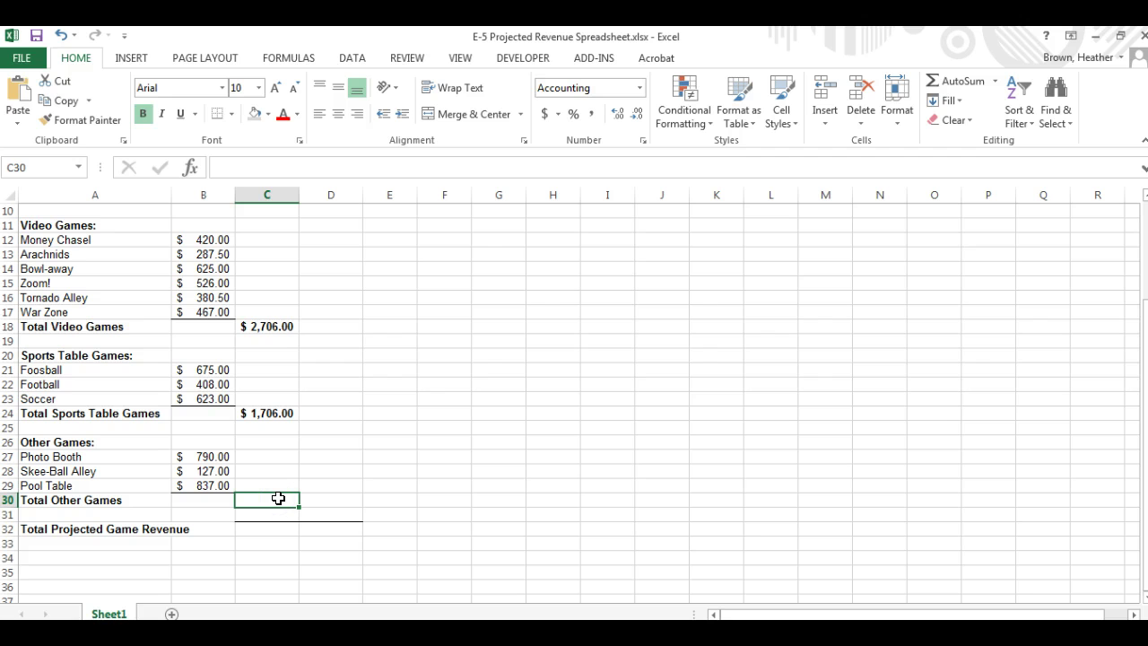
text(=)
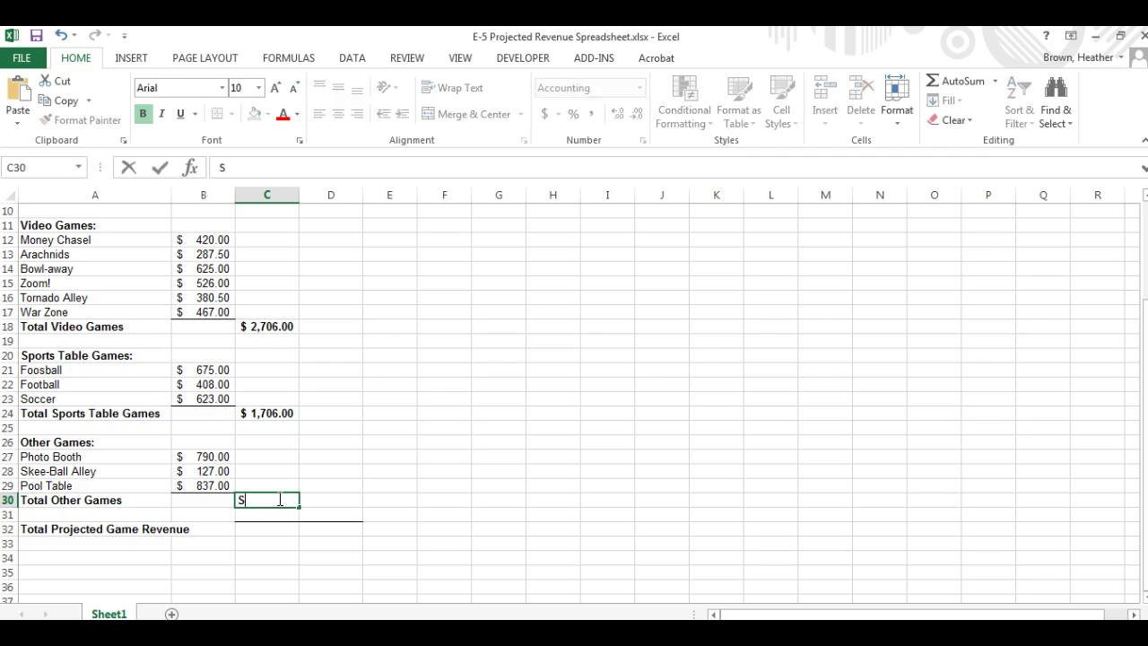
text(s)
key(BackSpace)
key(BackSpace)
text(=SUM)
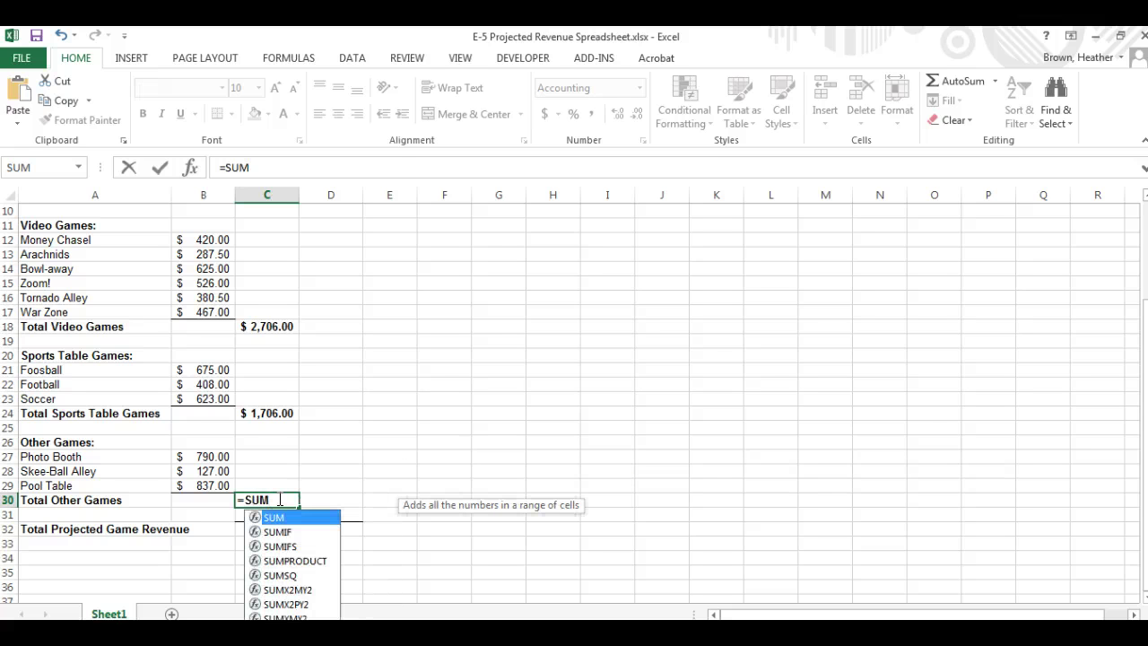
text((B)
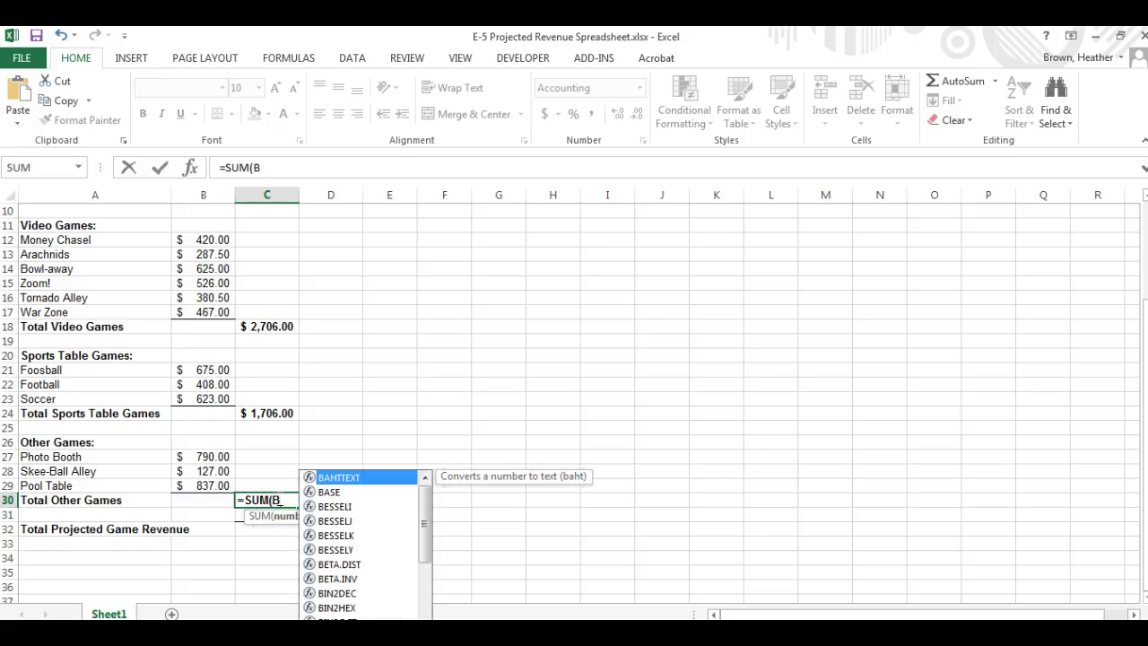
text(27)
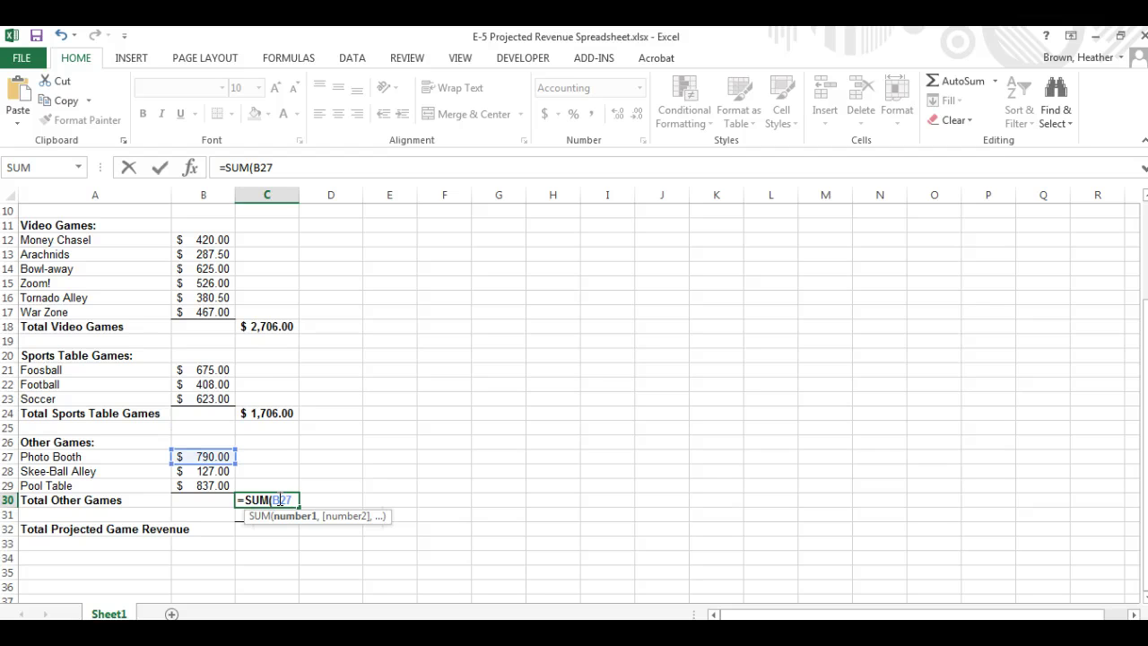
text(:B29)
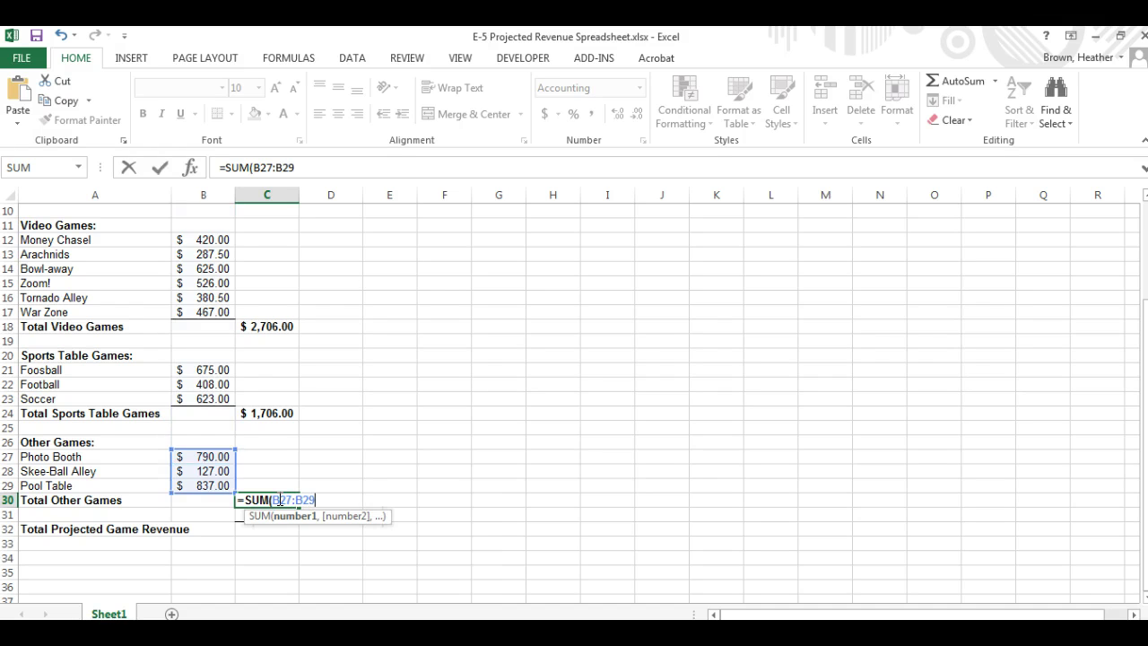
text())
key(Return)
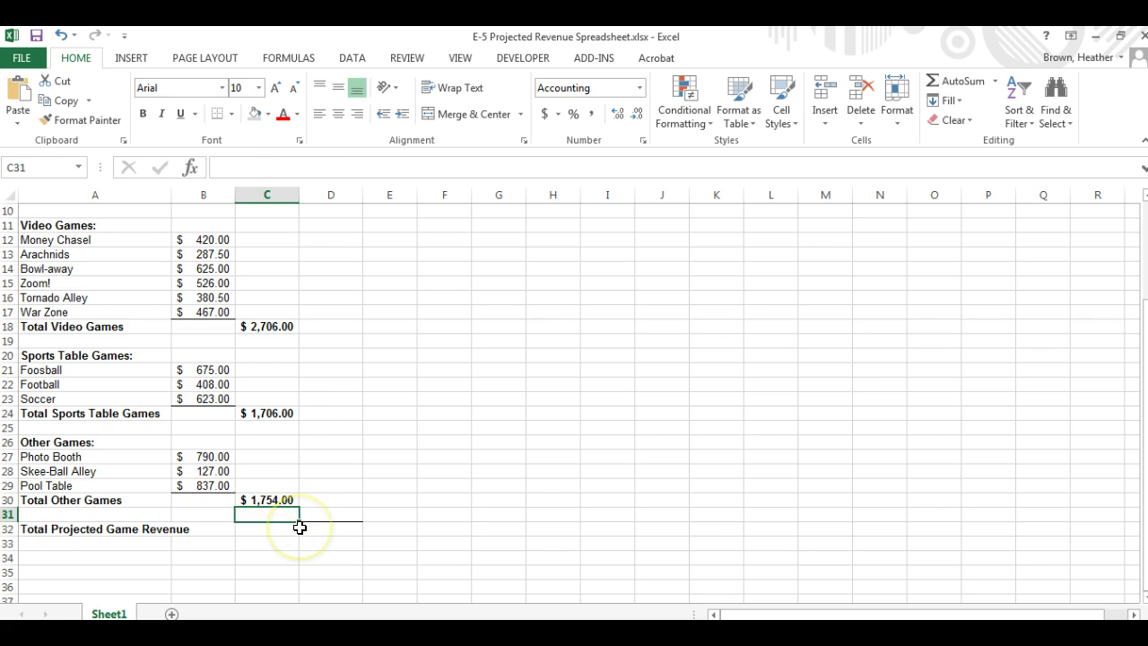
Enter =SUM(C9,C18,C24,C30) in cell C31 to total all category revenues, and autofit the width of column C
text(S)
key(BackSpace)
text(=Su)
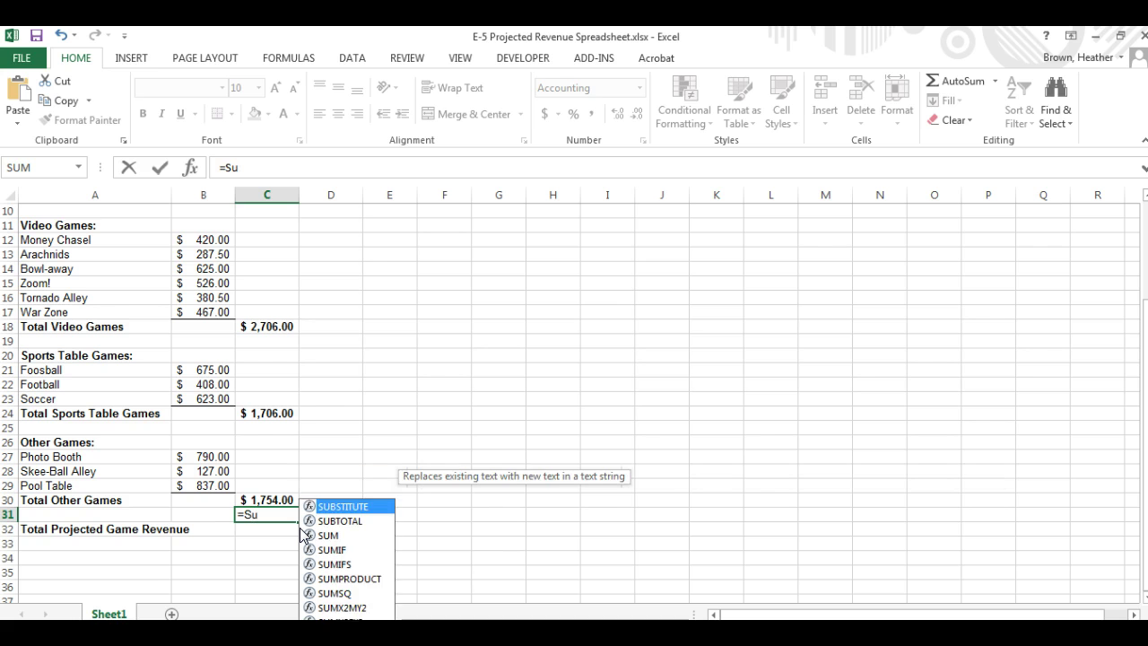
key(BackSpace)
text(UM)
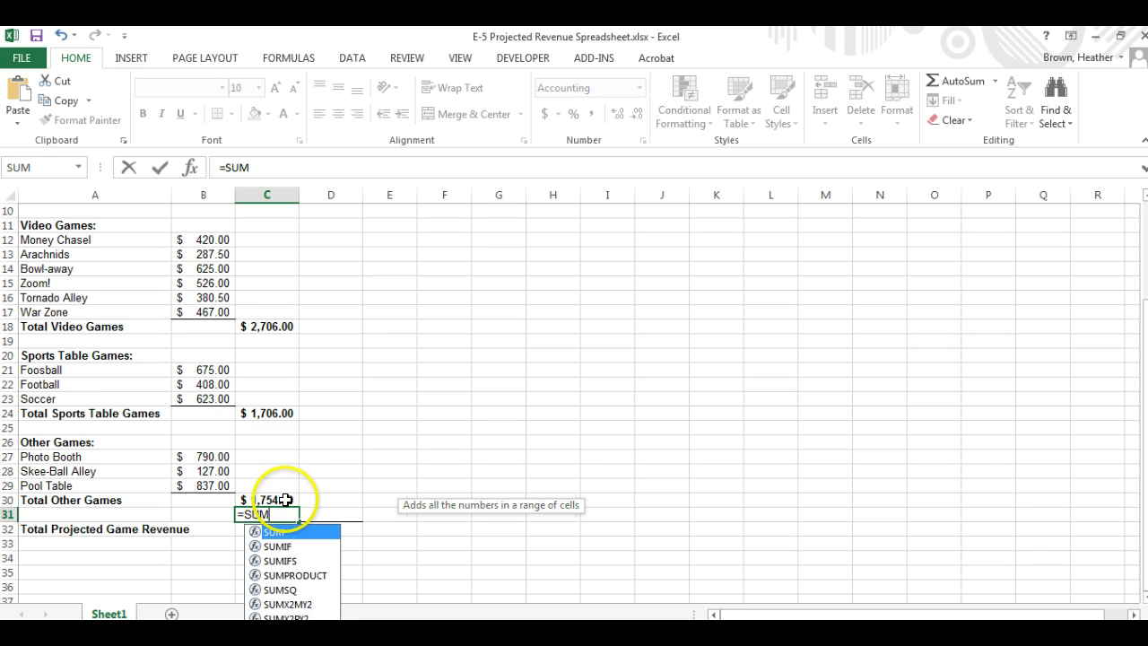
text(()
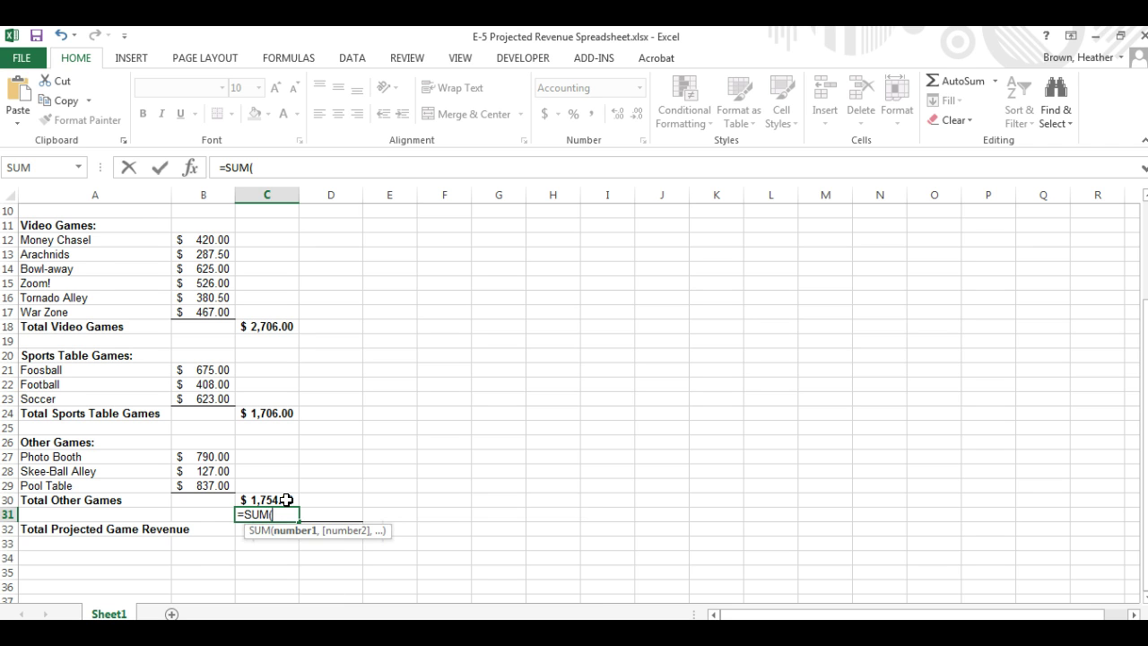
scroll(286, 500, up, 1)
scroll(286, 499, up, 2)
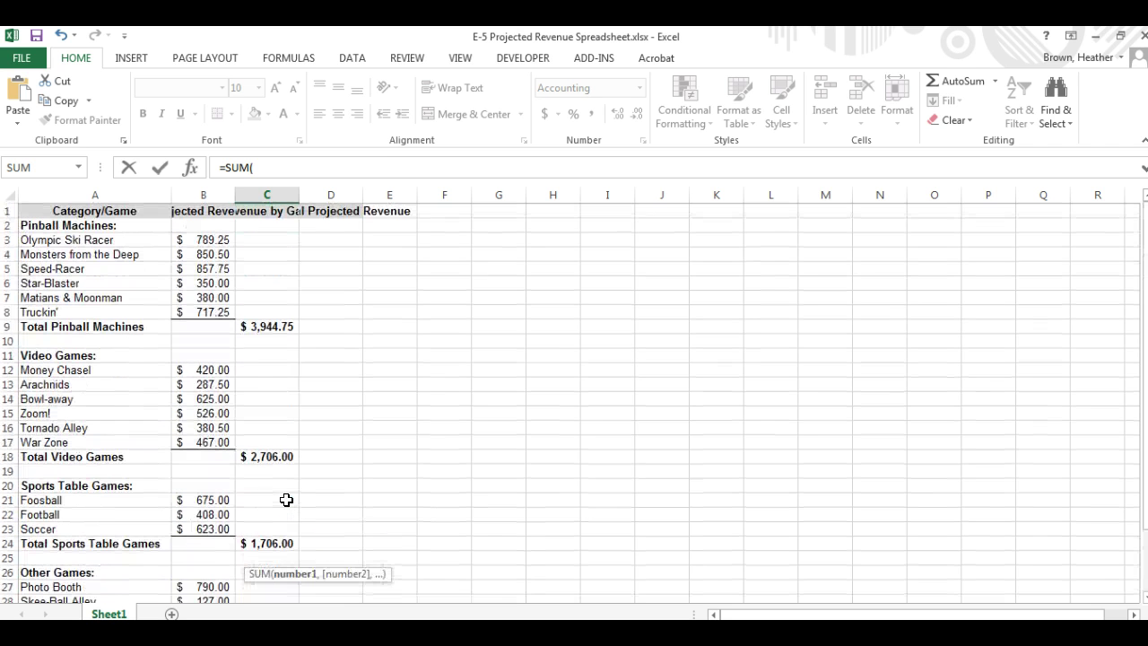
scroll(286, 499, down, 2)
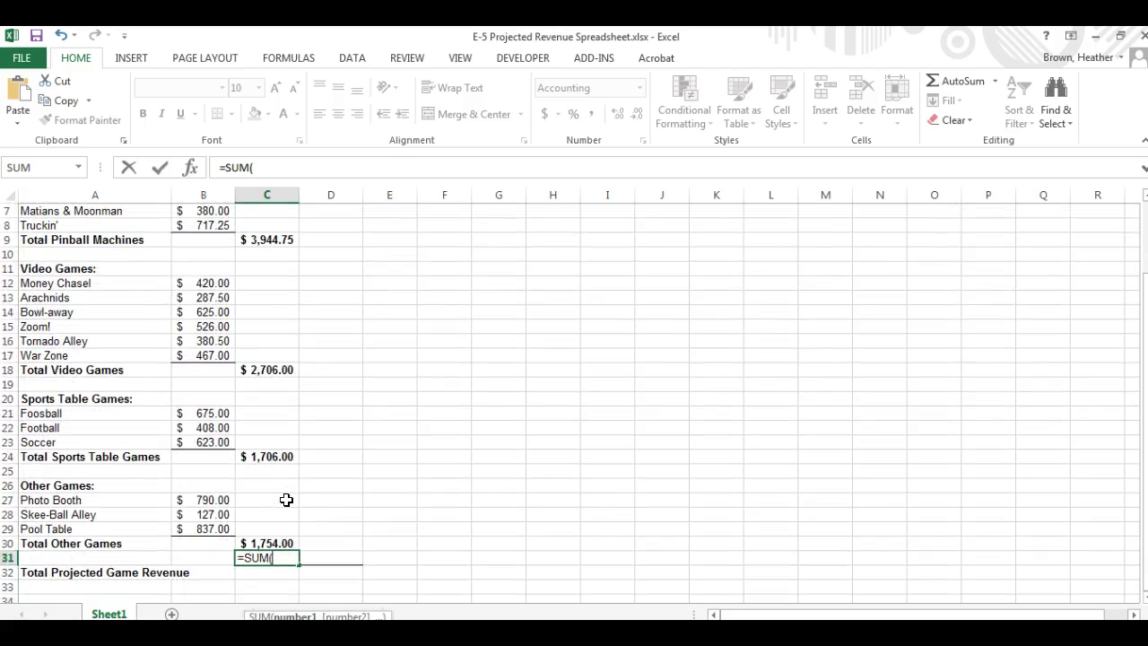
text(C)
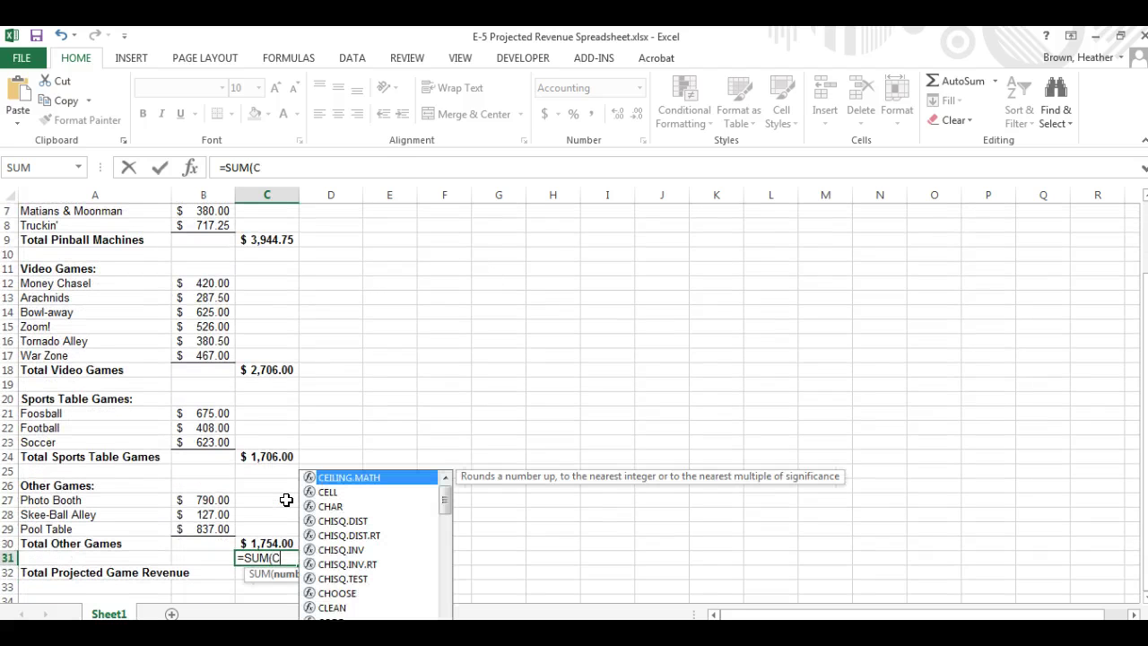
text(()
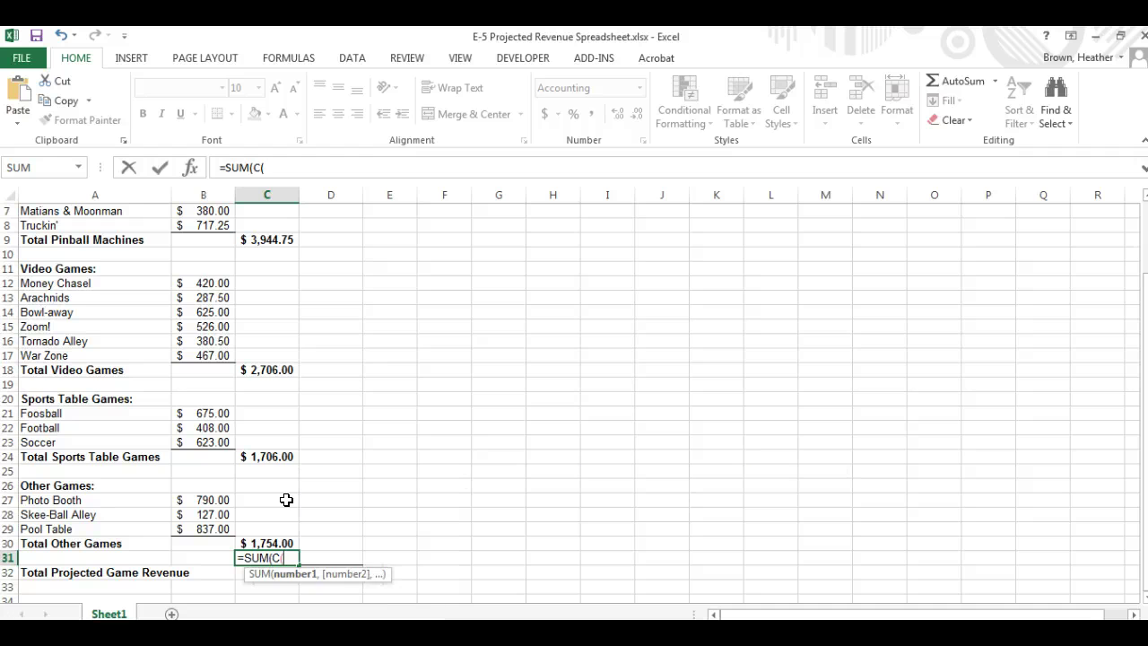
key(BackSpace)
text(9)
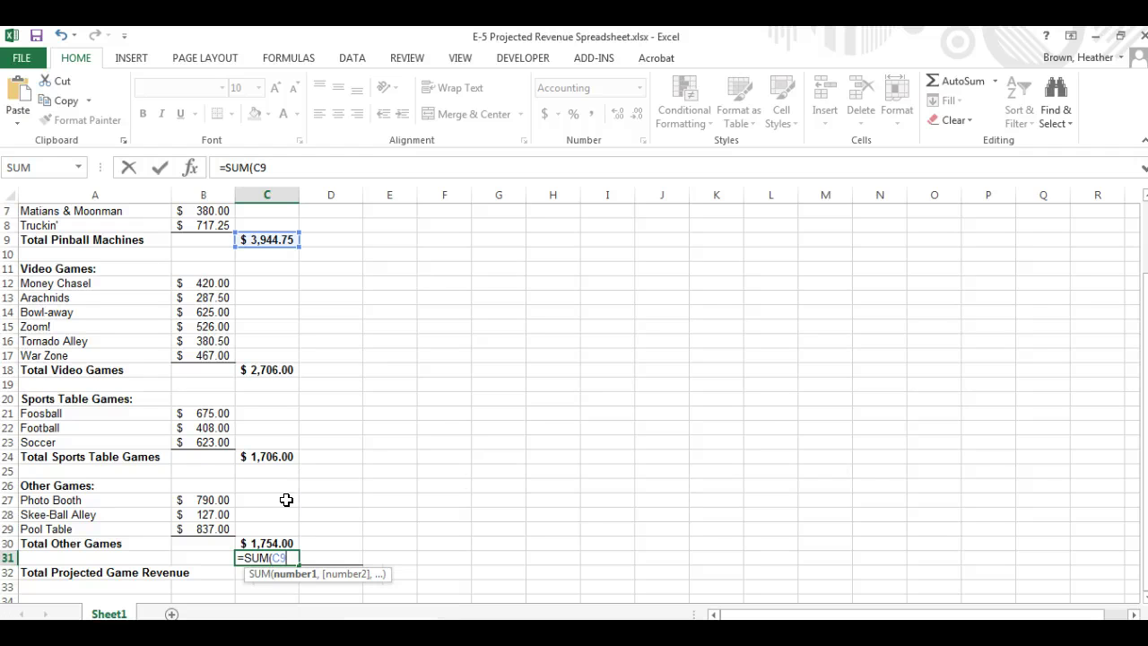
text(,)
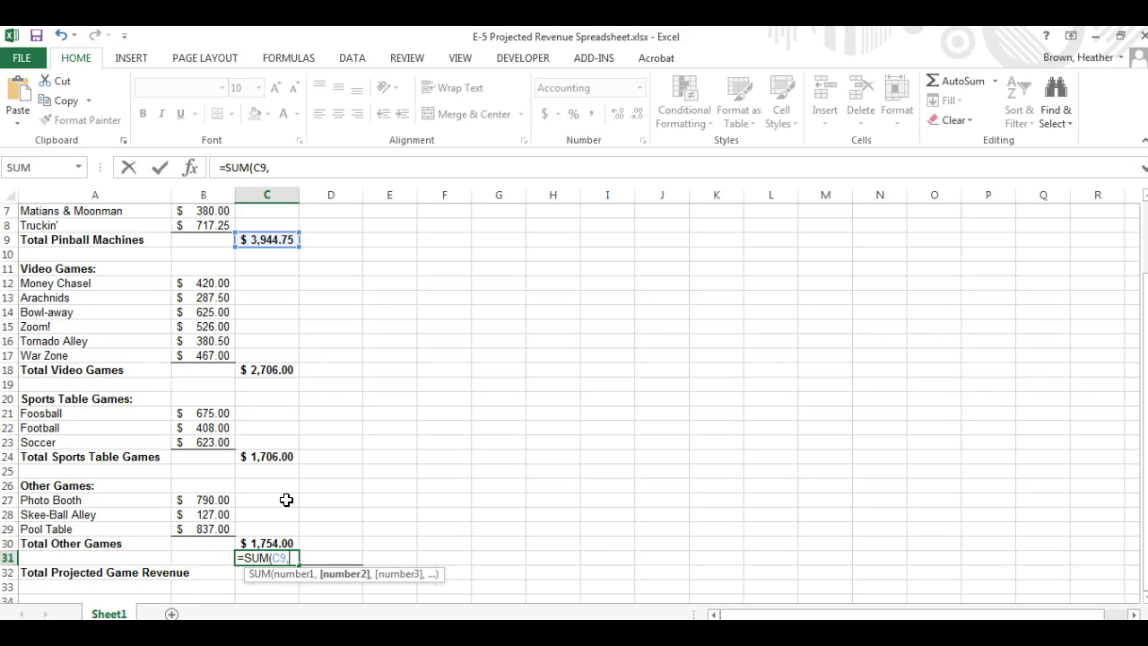
text(C)
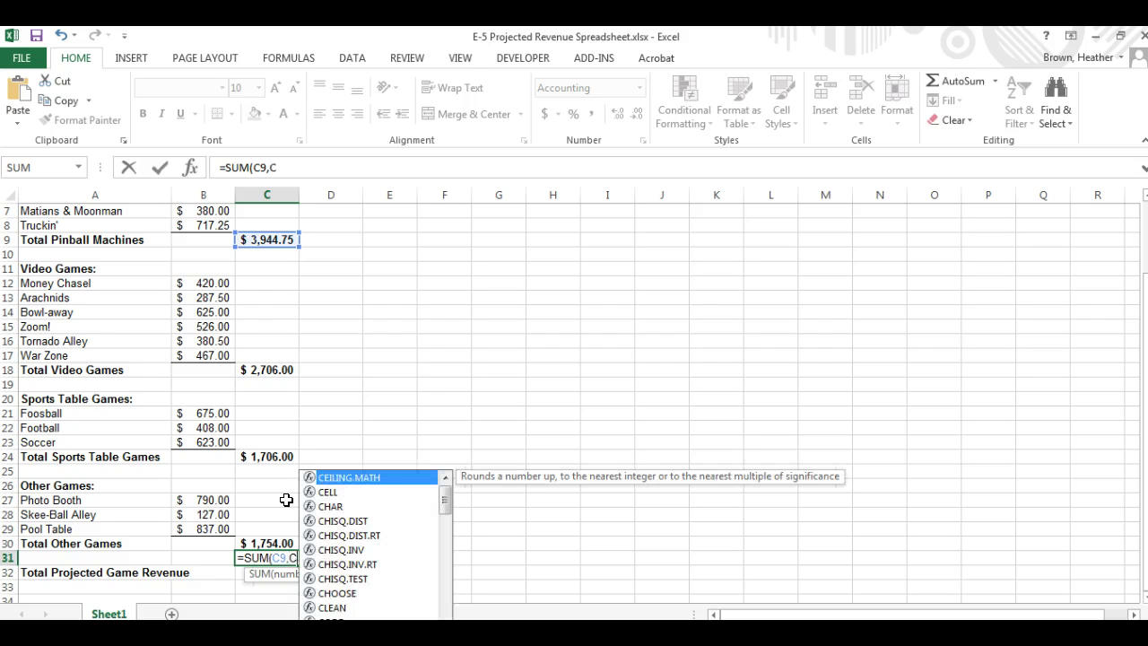
text(18,)
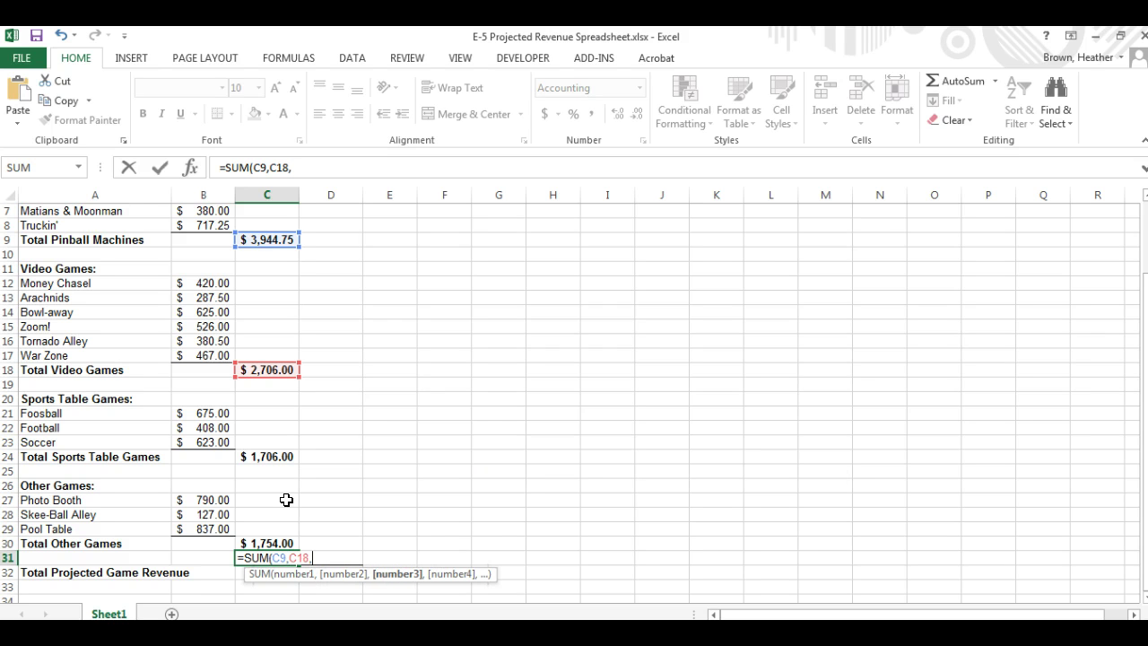
text(C)
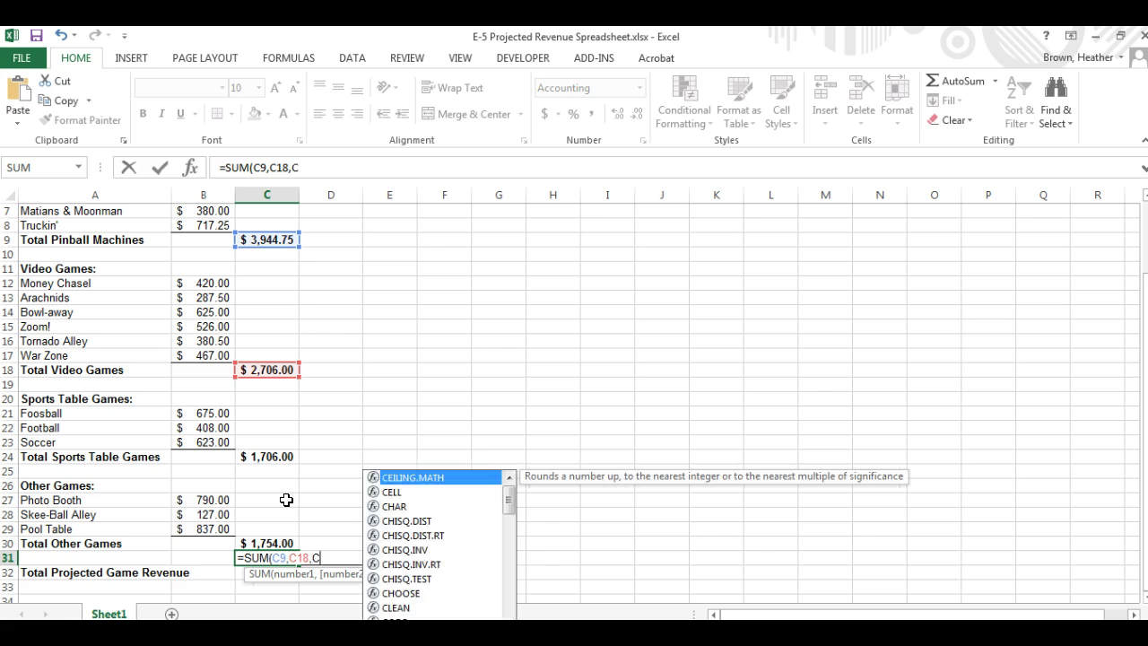
text(24,)
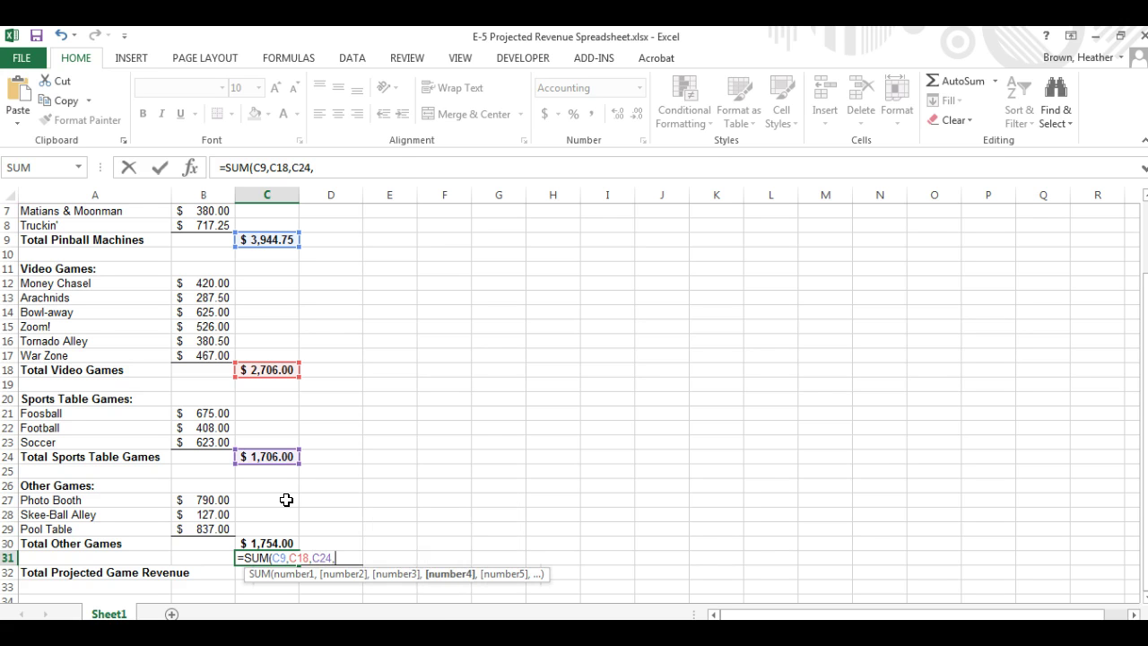
text(C)
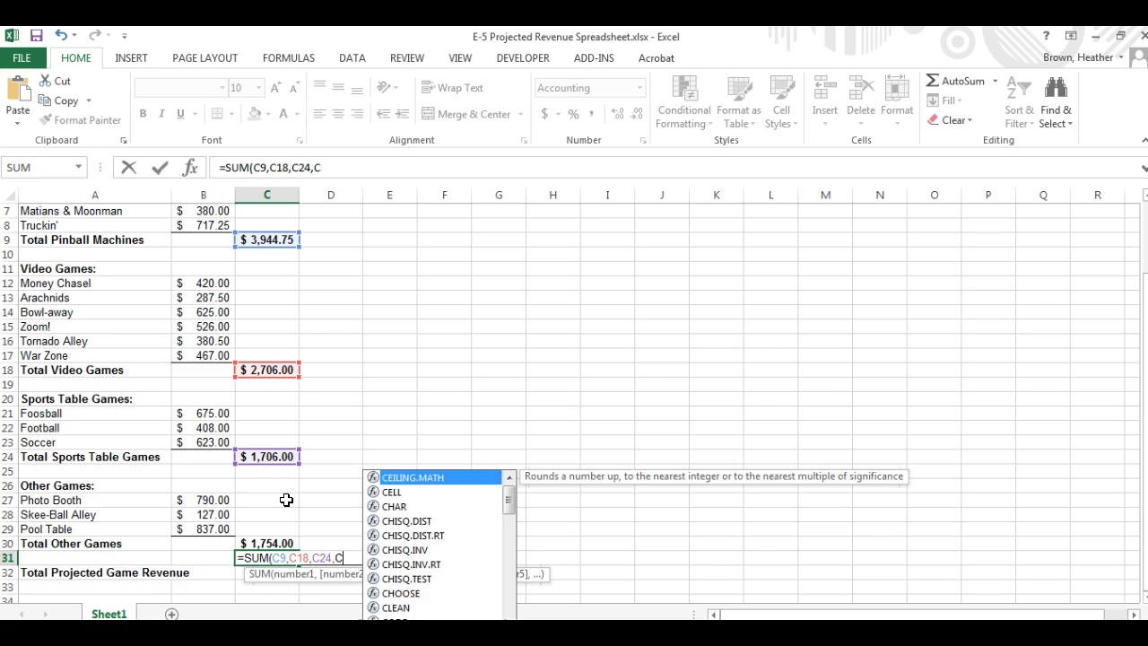
text(30))
key(Return)
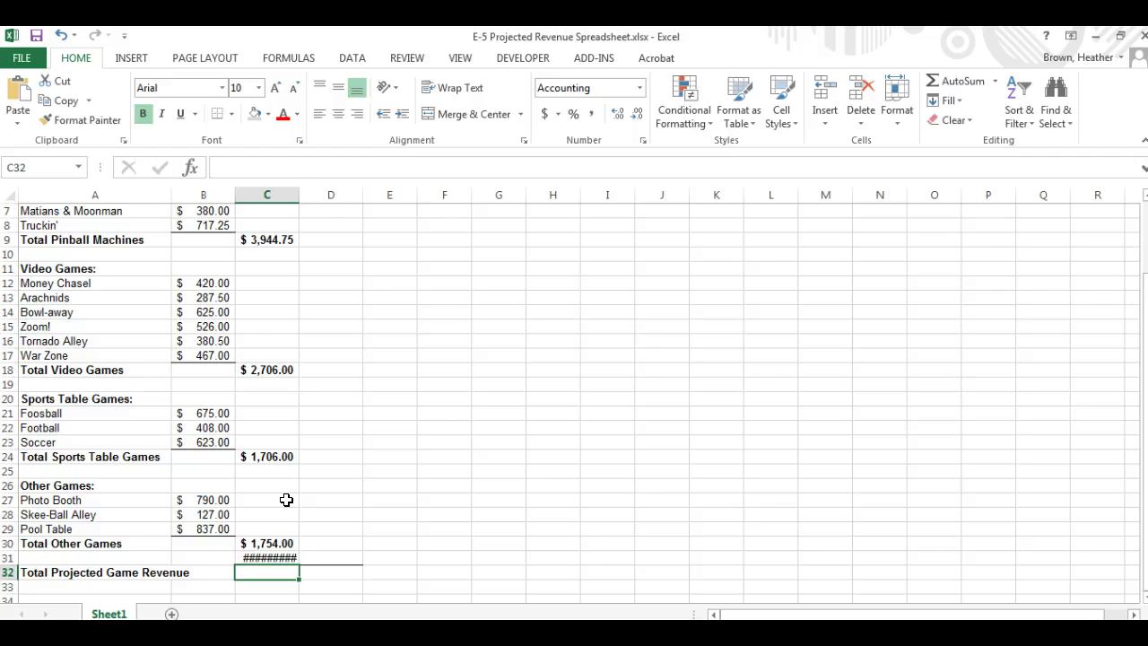
double_click(301, 196)
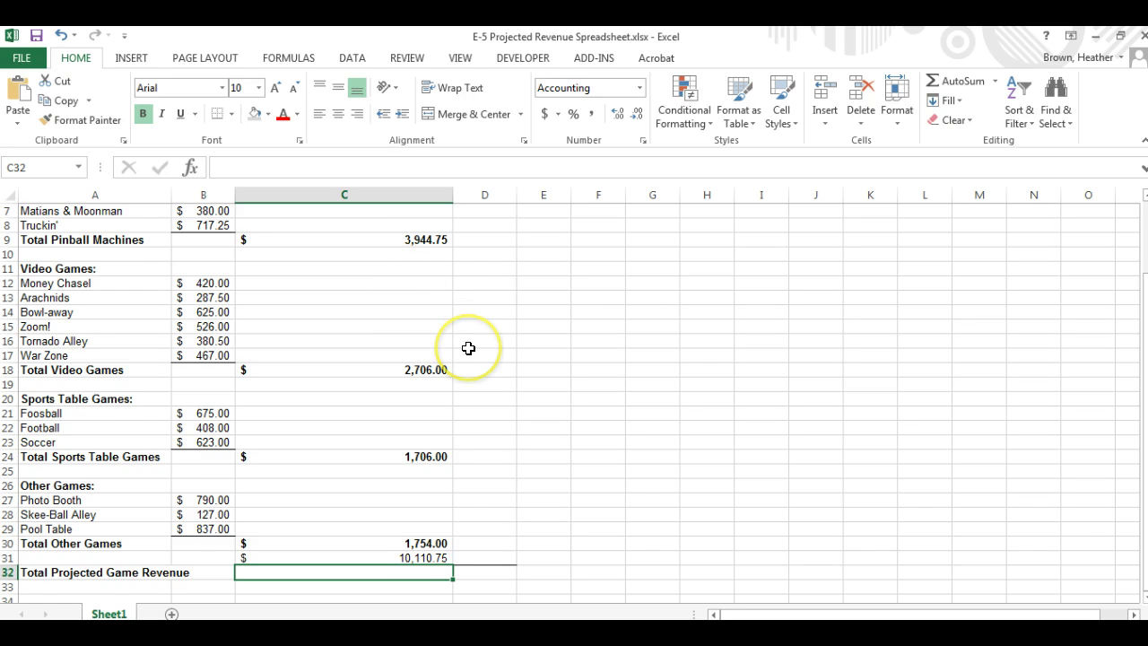
Enter =C9/C32 in cell D9 to calculate the pinball machines' share of total projected revenue
scroll(468, 348, up, 2)
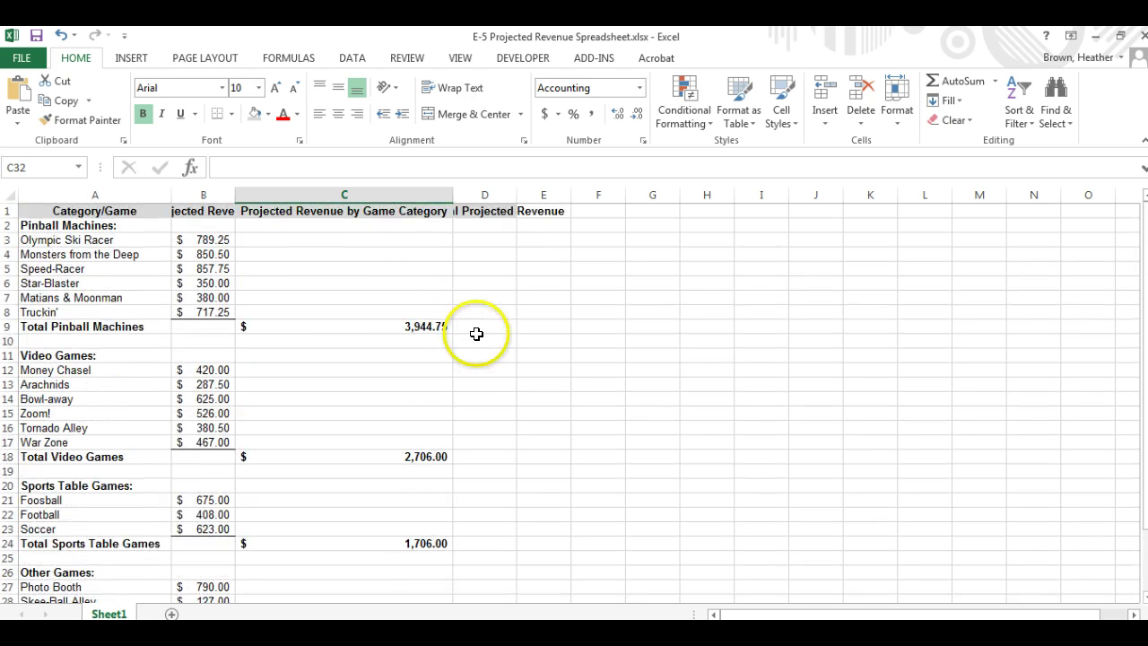
click(480, 324)
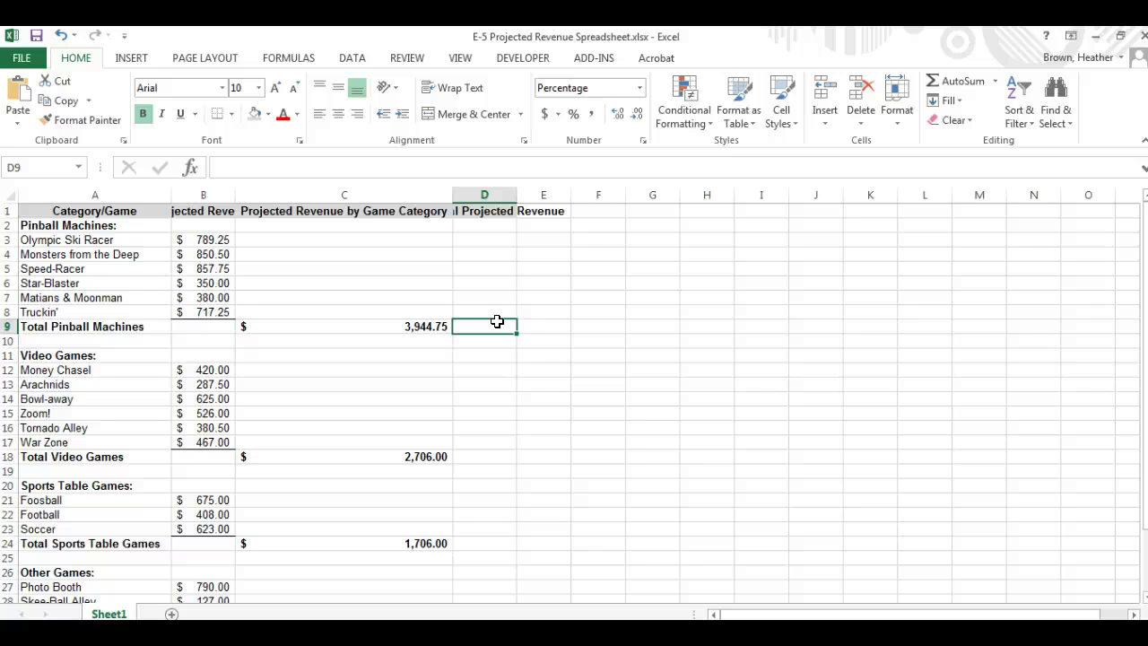
text(=)
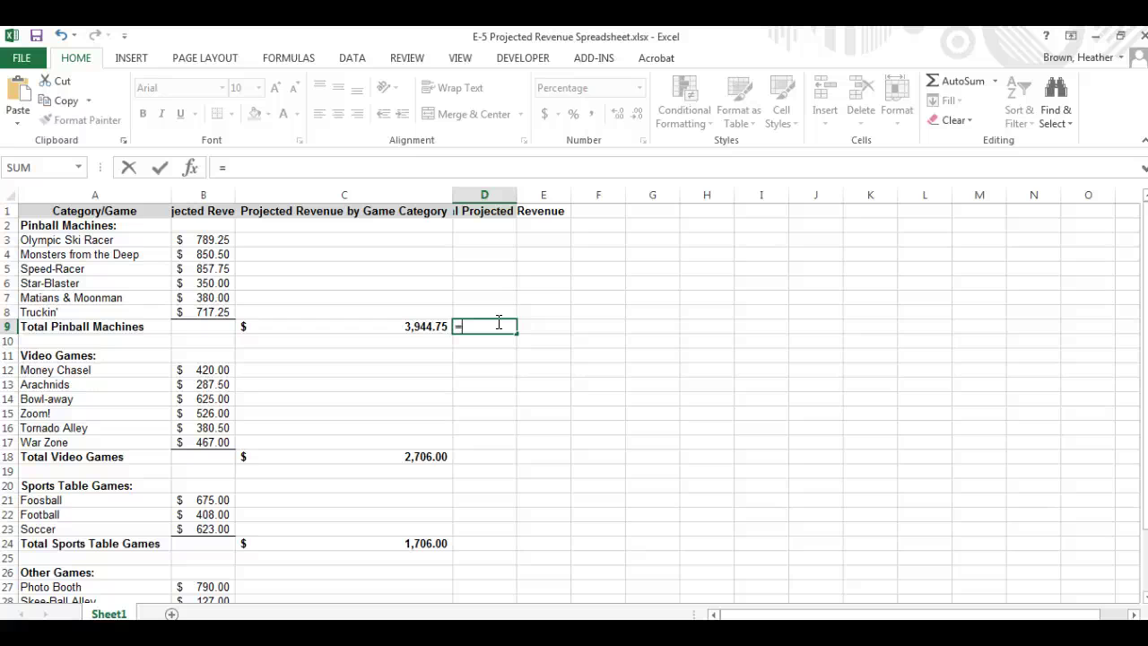
text(C)
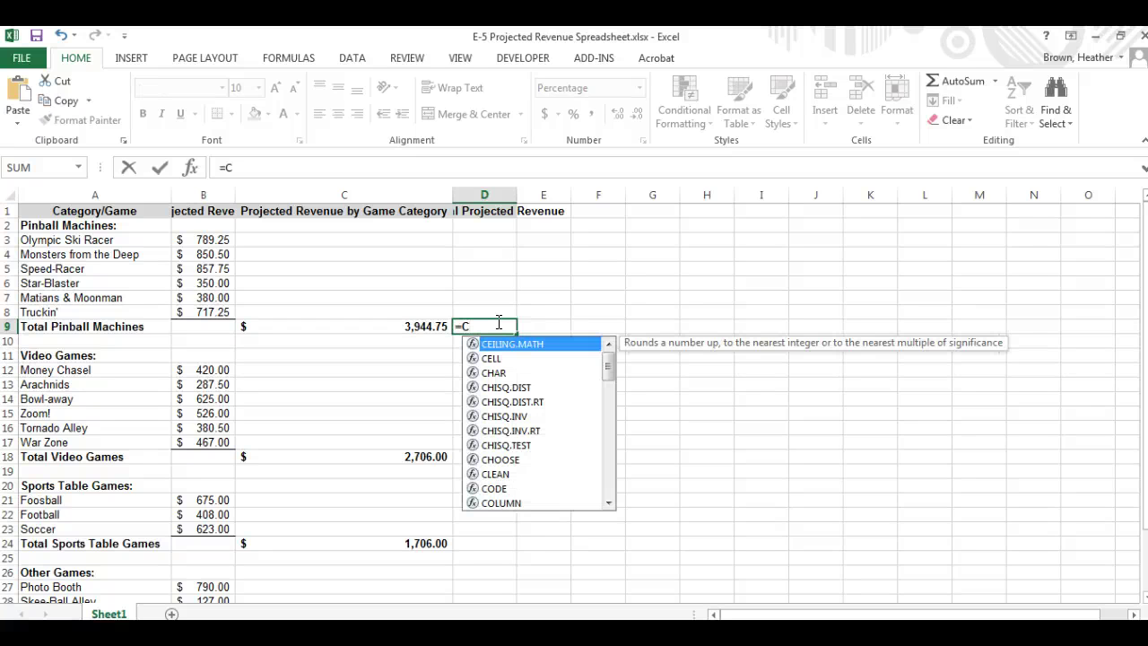
text(9/)
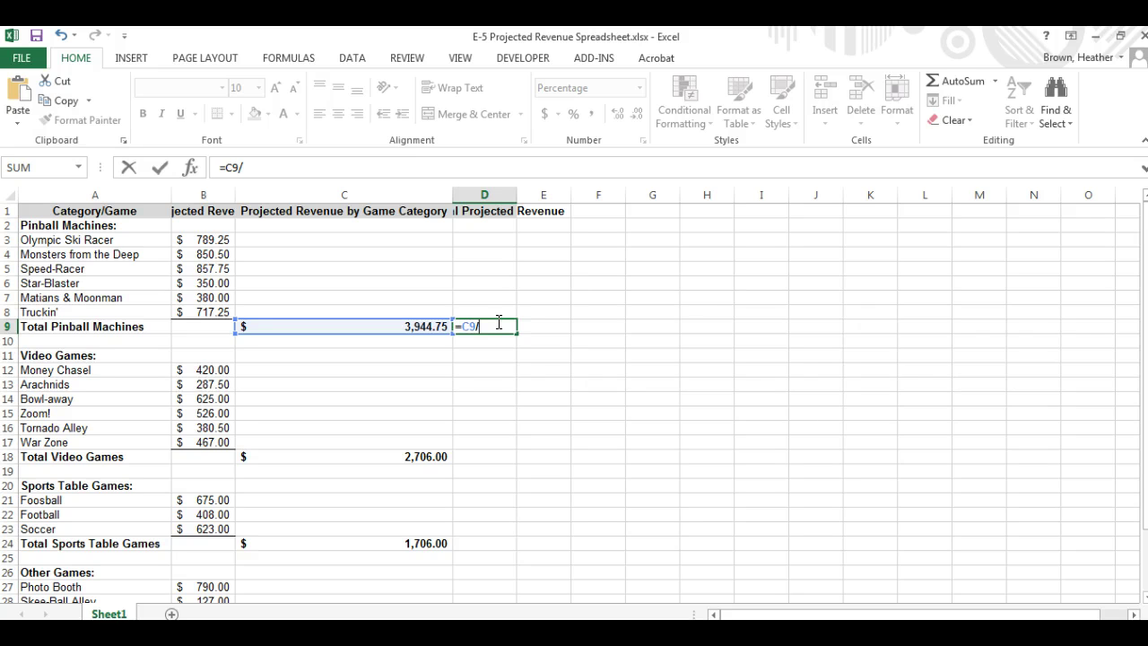
text(C)
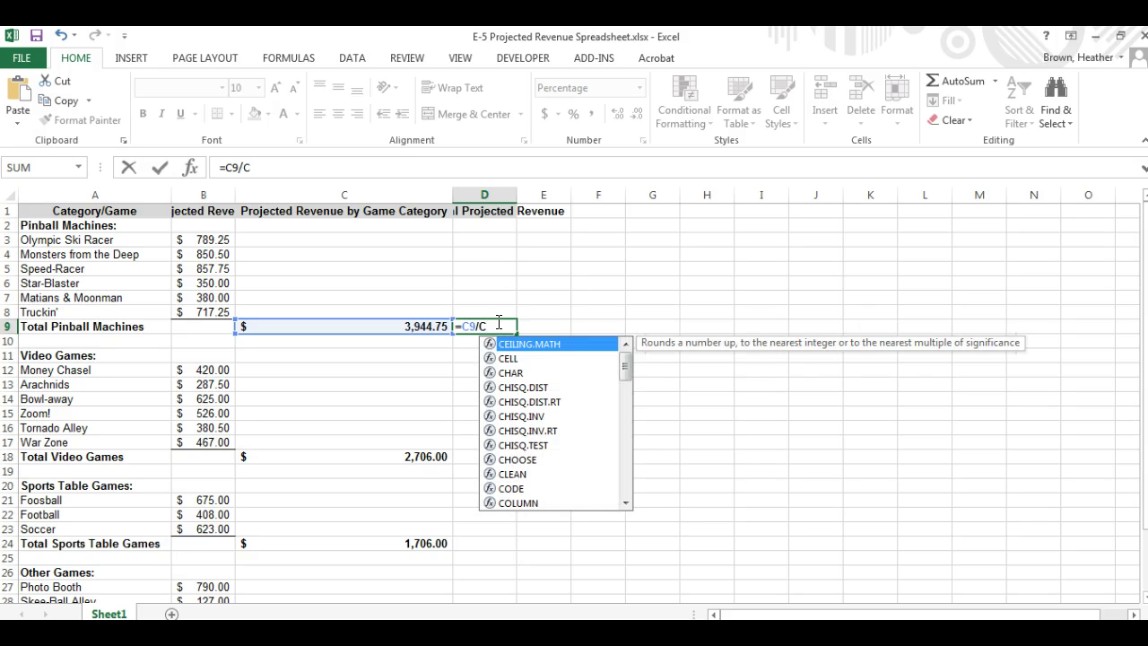
text(32)
key(Return)
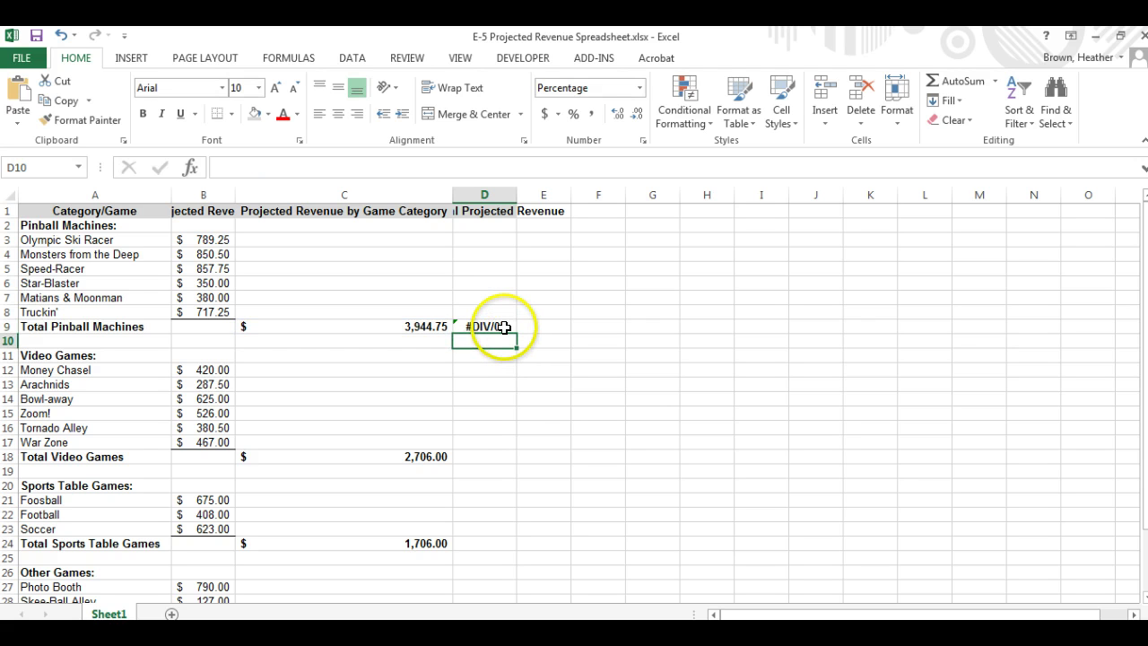
Enclose the division in cell D9 in parentheses so the formula reads =(C9/C32)
double_click(504, 327)
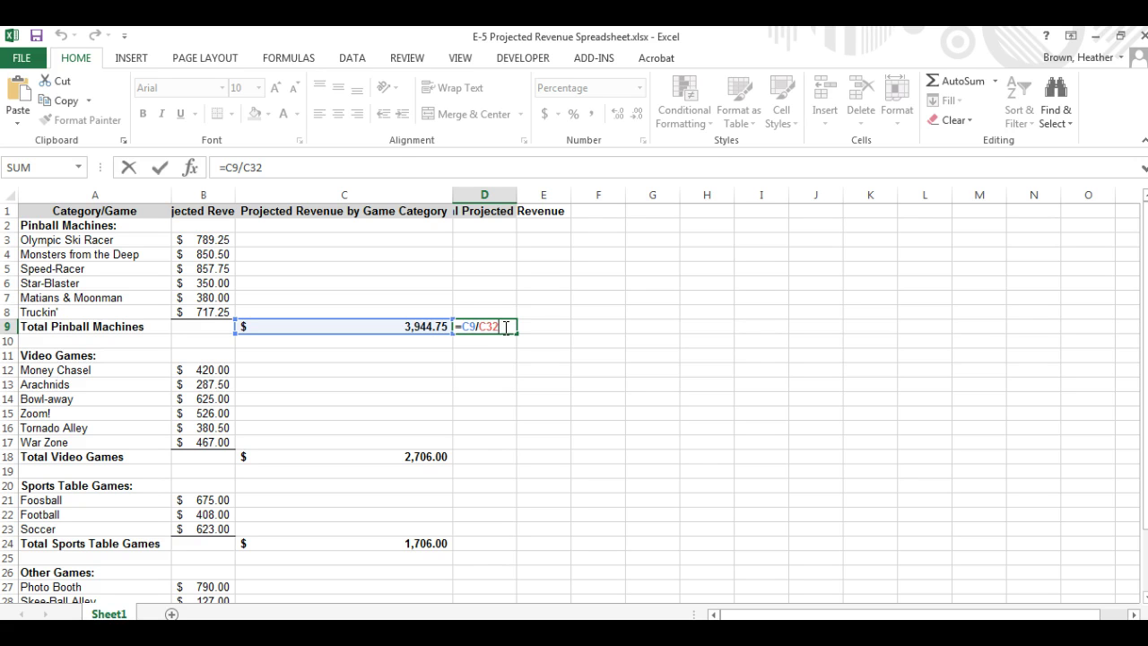
click(461, 325)
text(()
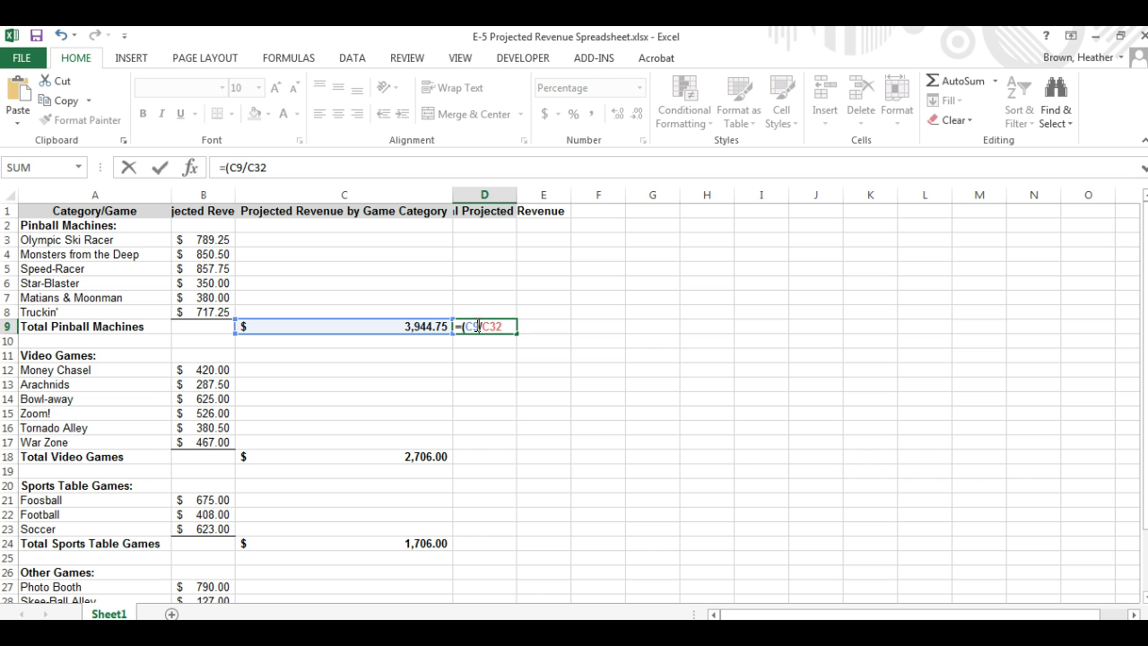
key(End)
text())
key(Return)
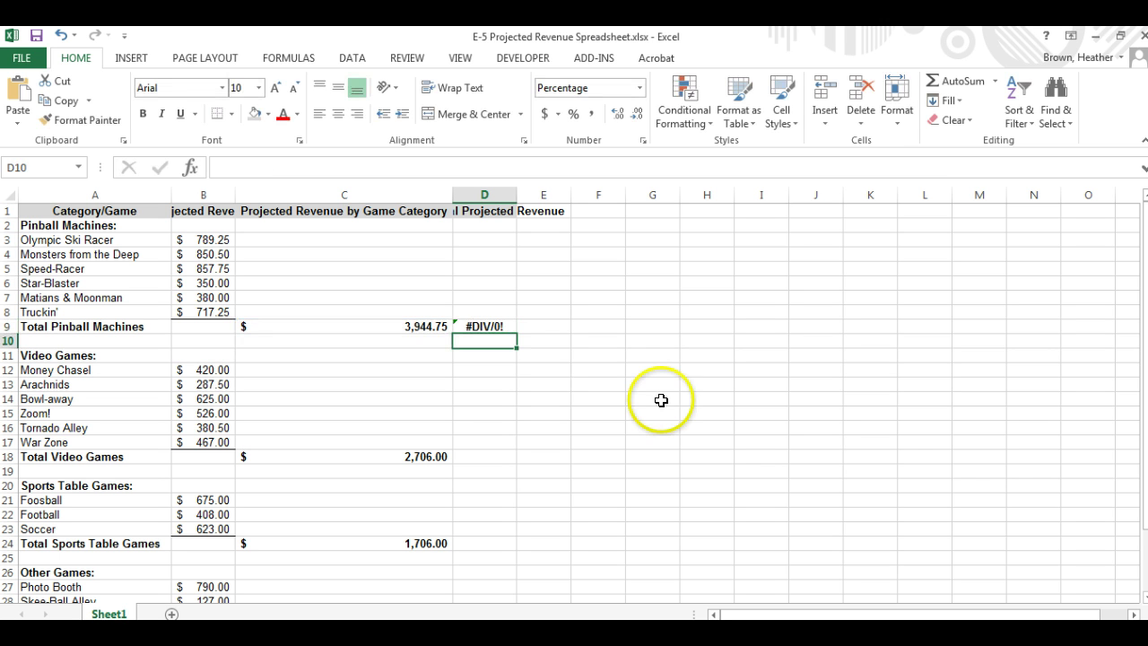
Inspect which cells the percentage formula in D9 refers to, leaving the formula as it is
click(487, 338)
double_click(489, 325)
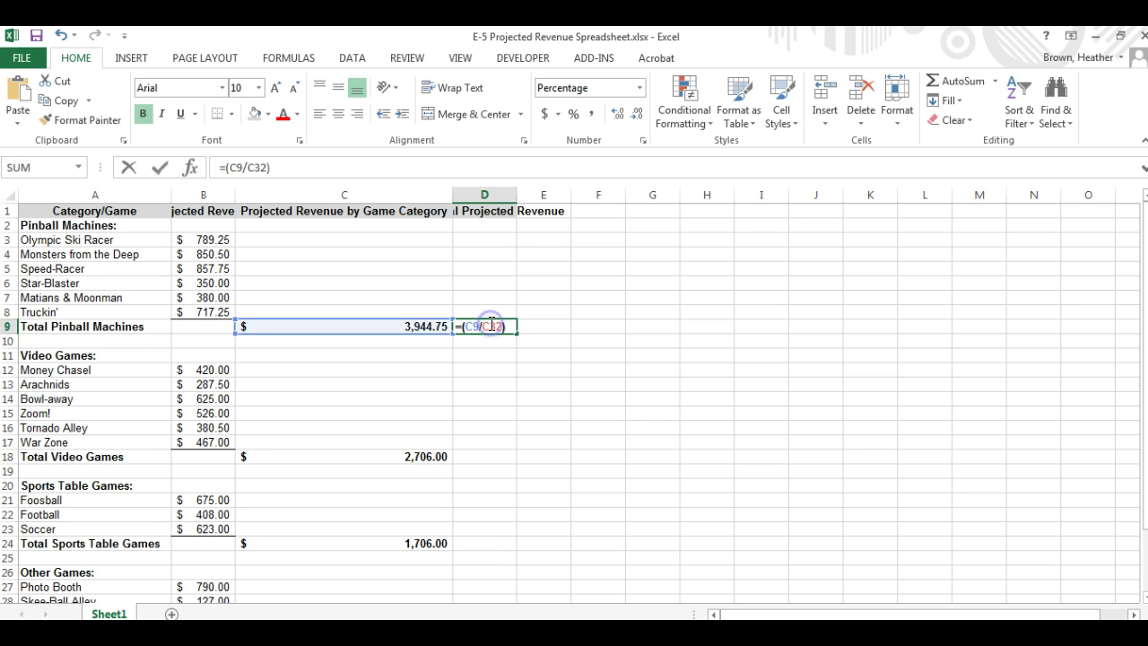
click(491, 324)
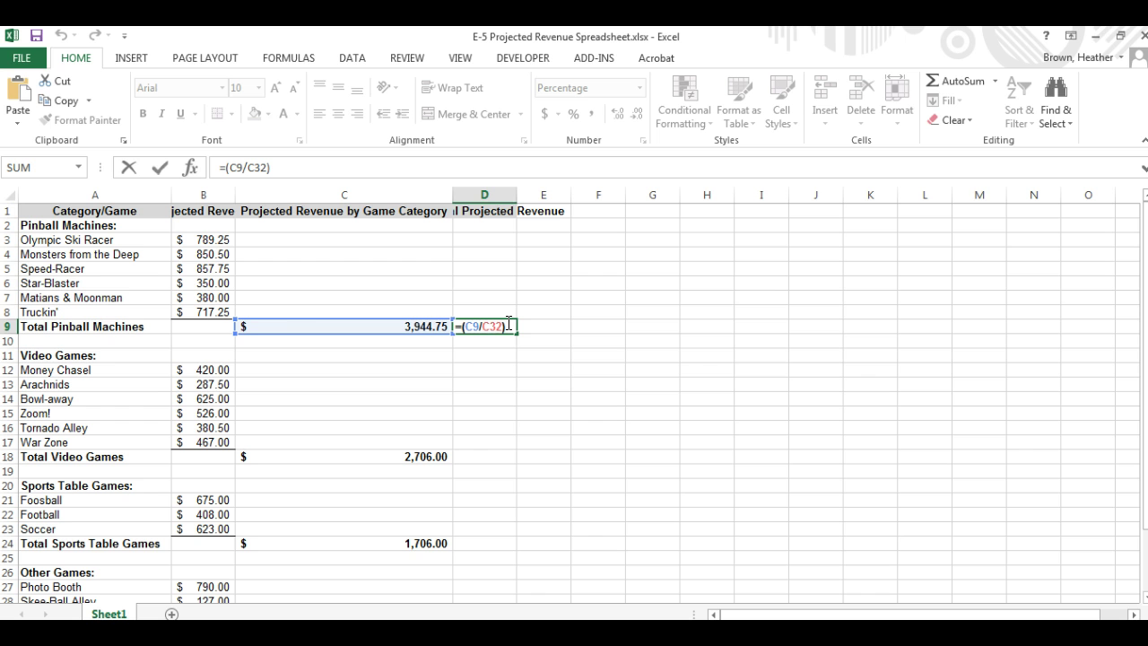
scroll(507, 323, down, 5)
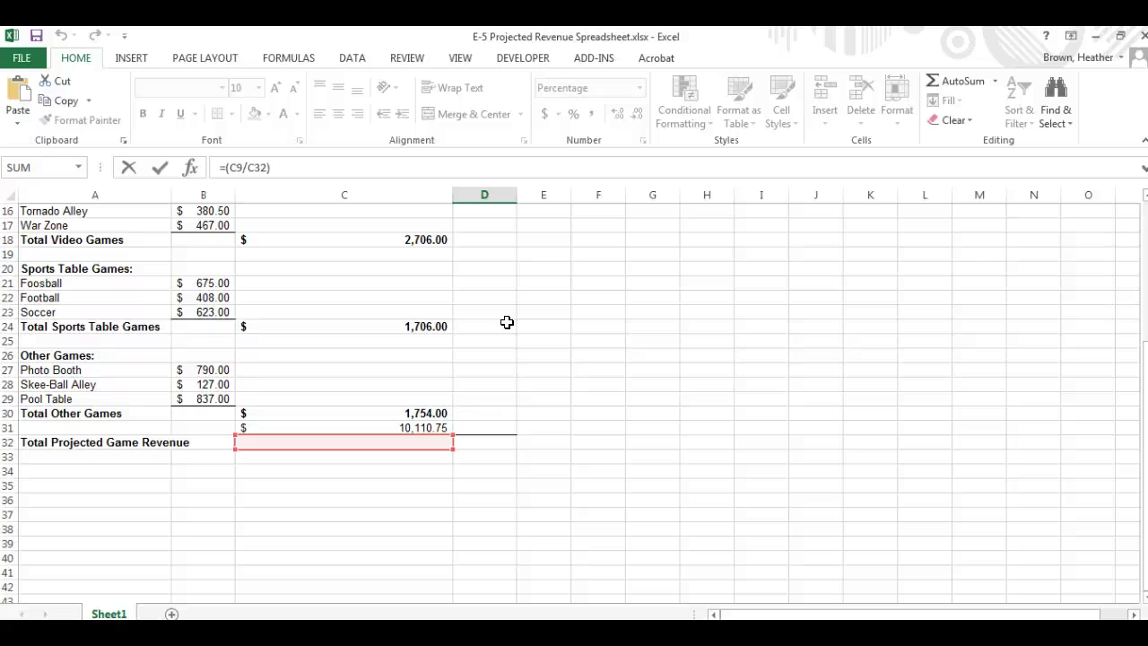
key(Escape)
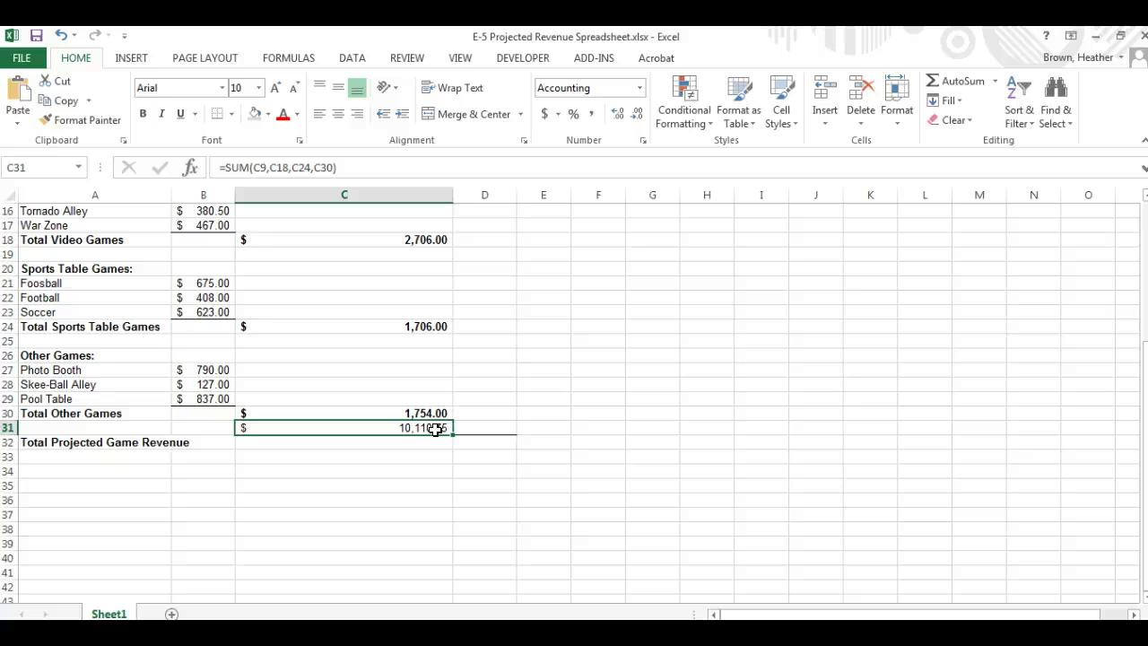
Move the grand total formula from cell C31 to C32 in the Total Projected Game Revenue row
click(349, 428)
right_click(354, 427)
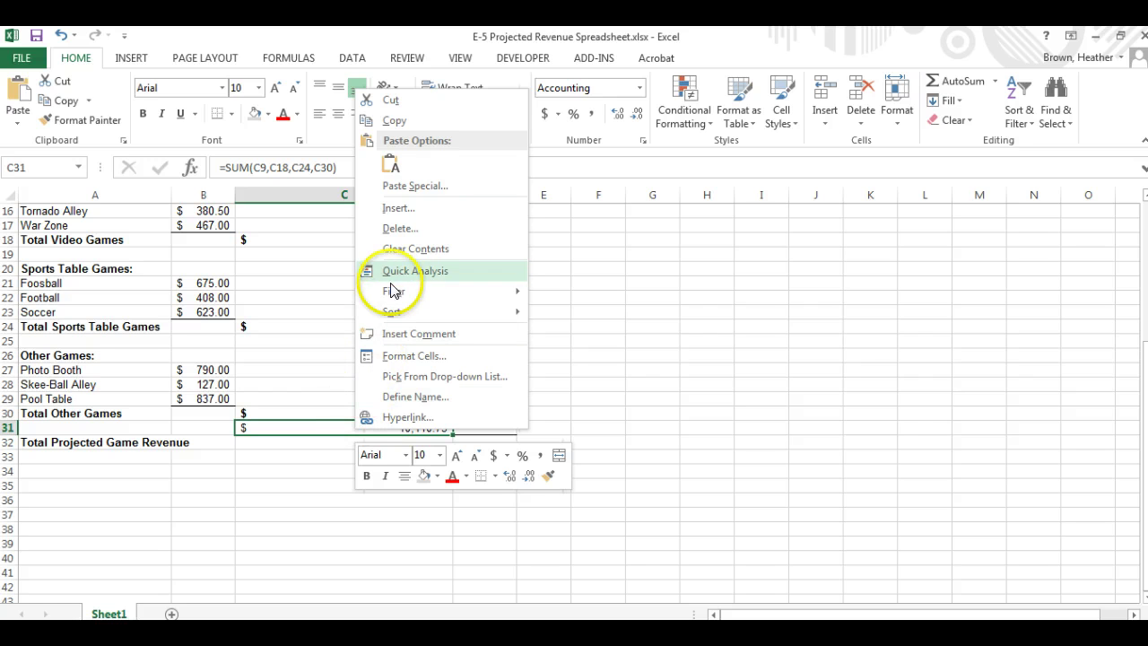
click(429, 101)
click(379, 443)
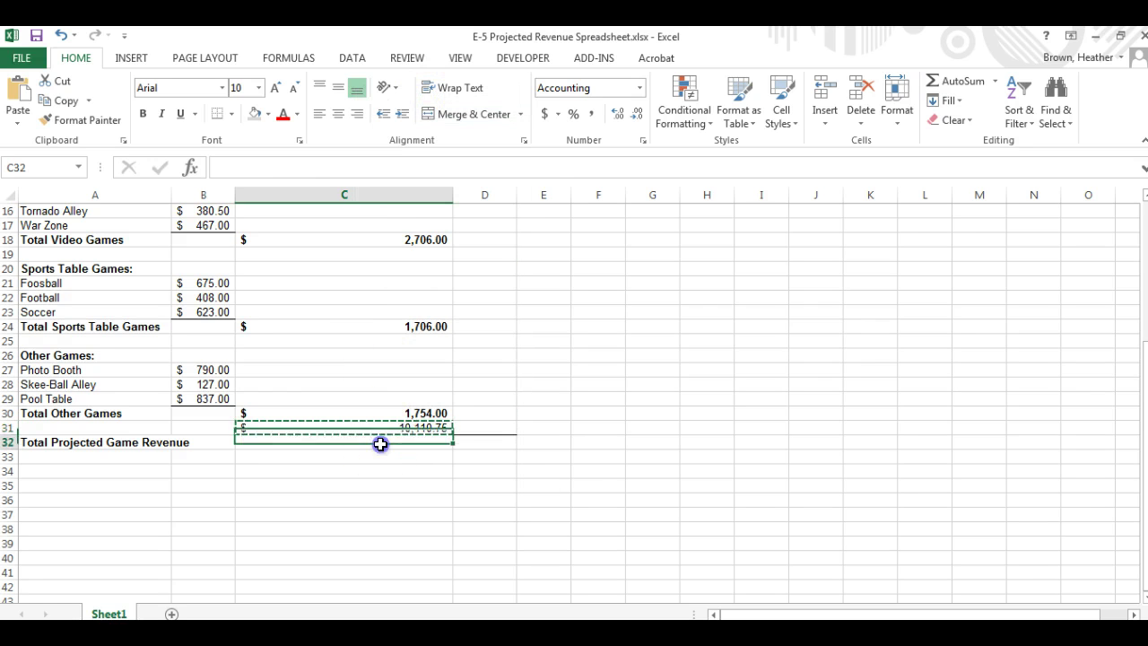
right_click(380, 442)
click(436, 184)
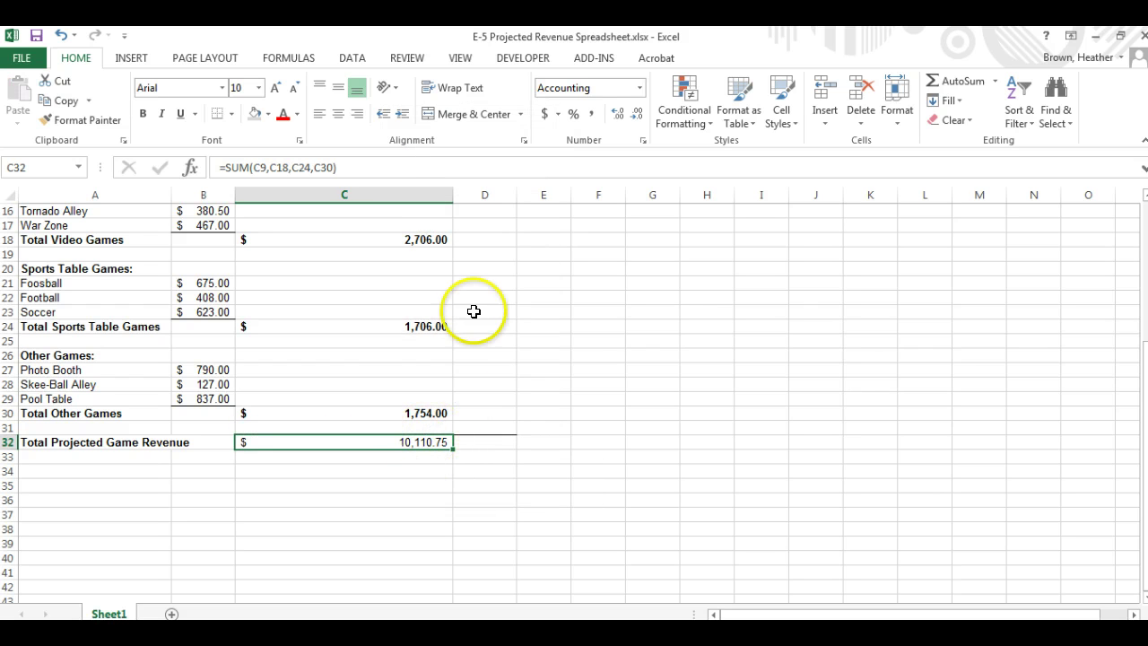
Replace the broken percentage formula in D9 with =C9/C32 for the pinball machines' share of total projected revenue
double_click(400, 445)
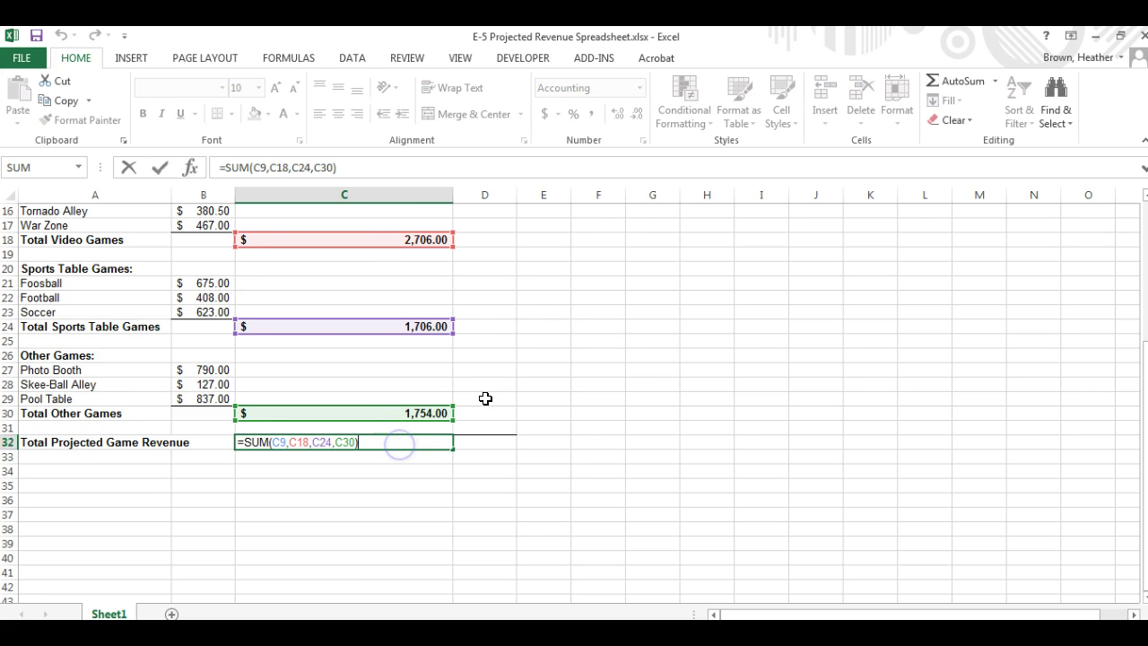
scroll(489, 404, up, 4)
scroll(492, 406, up, 1)
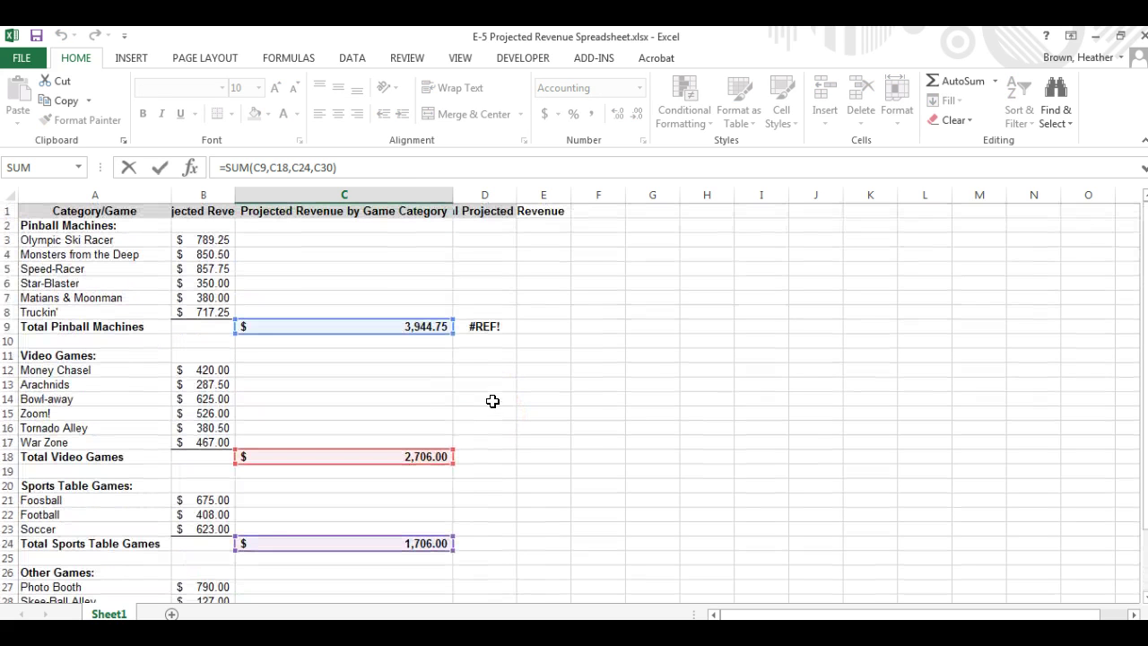
click(494, 326)
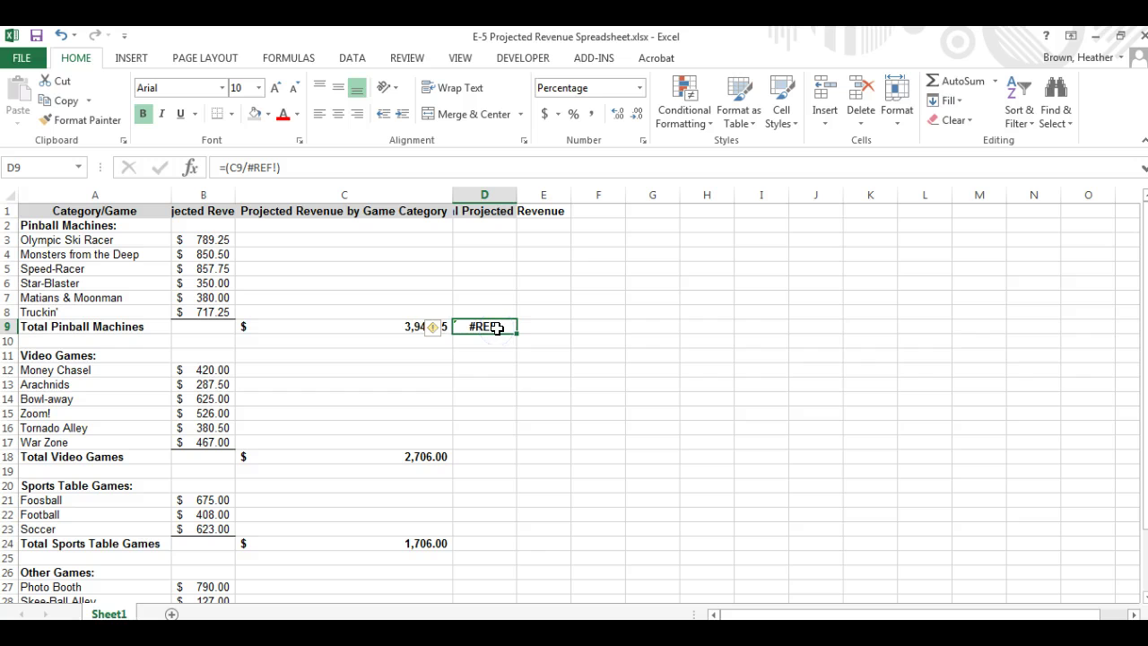
text(=)
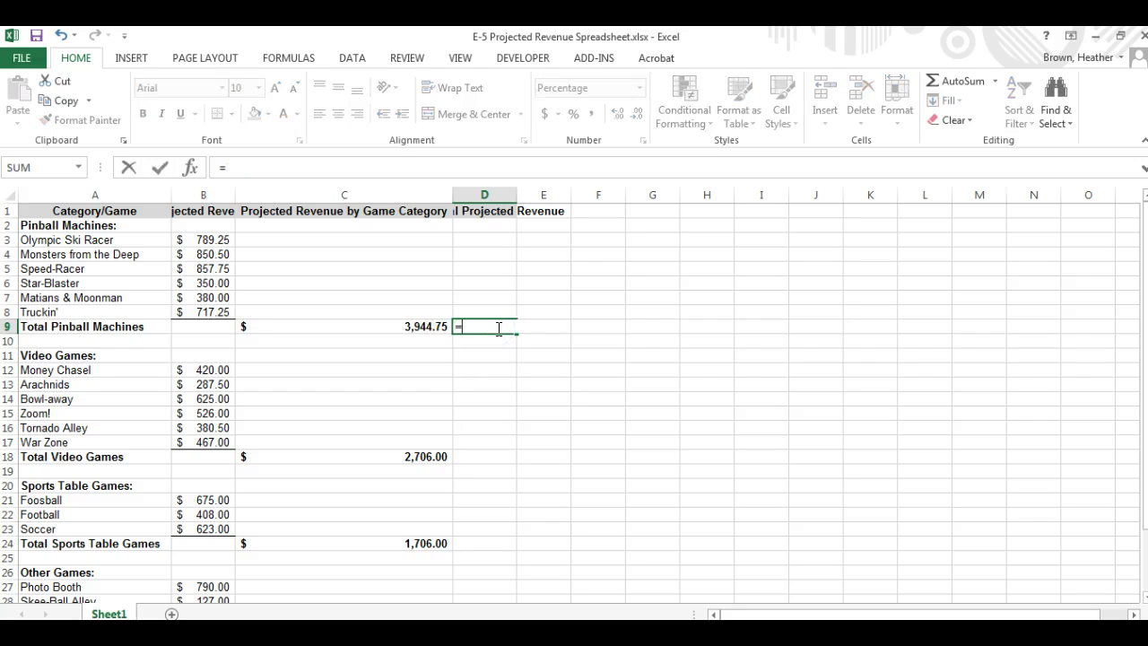
text(C)
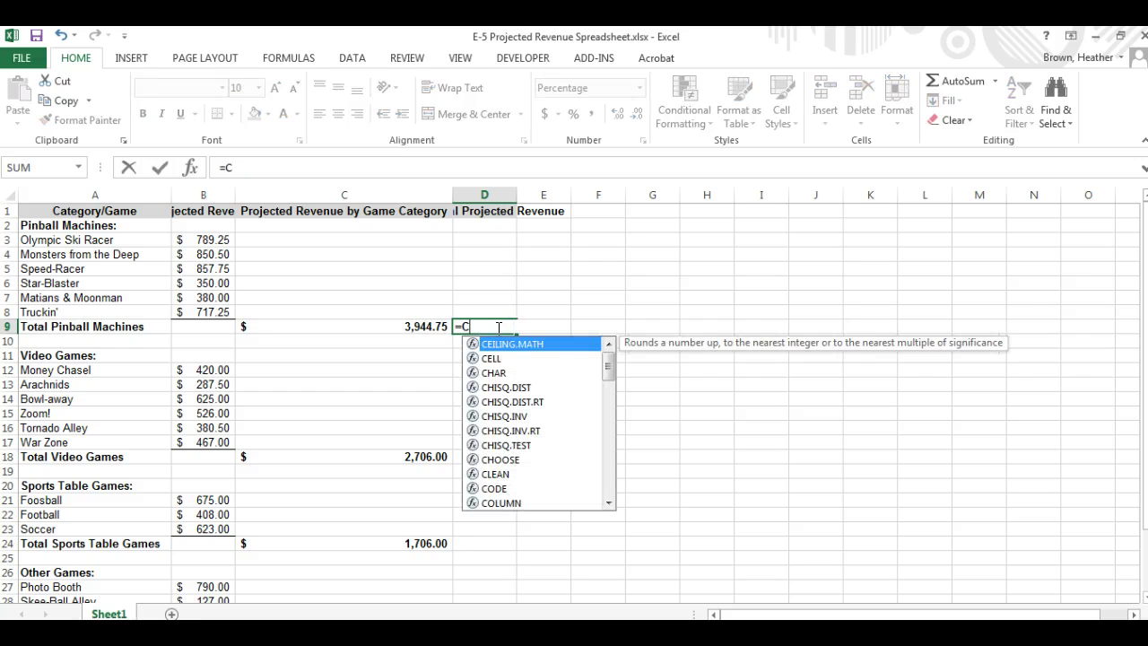
text(9)
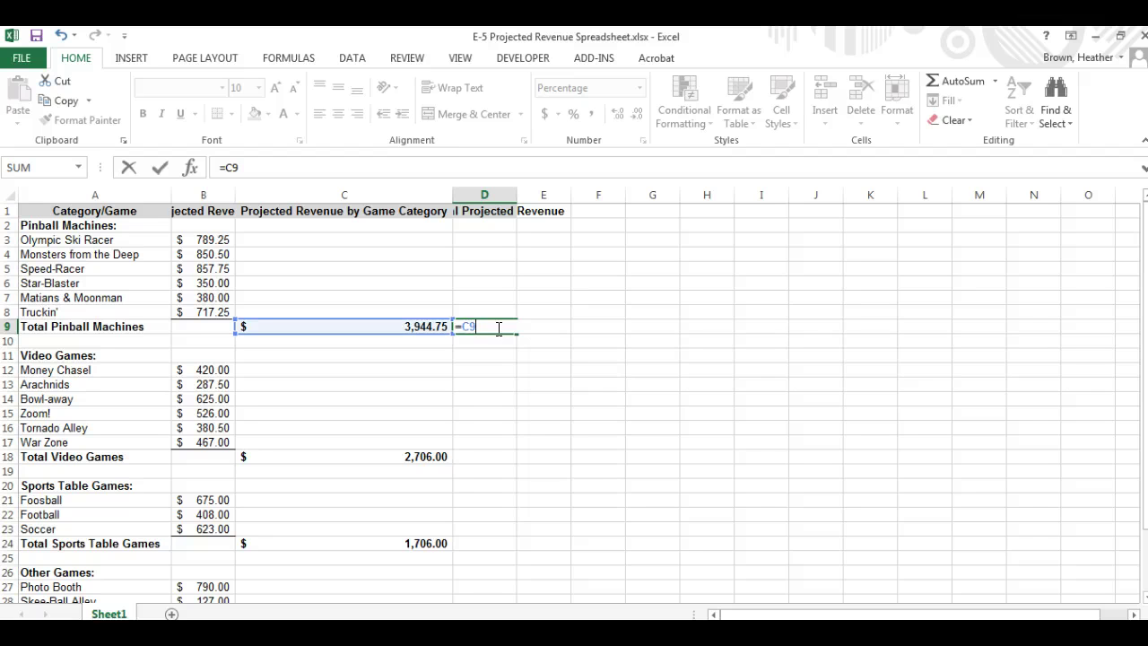
text(/C)
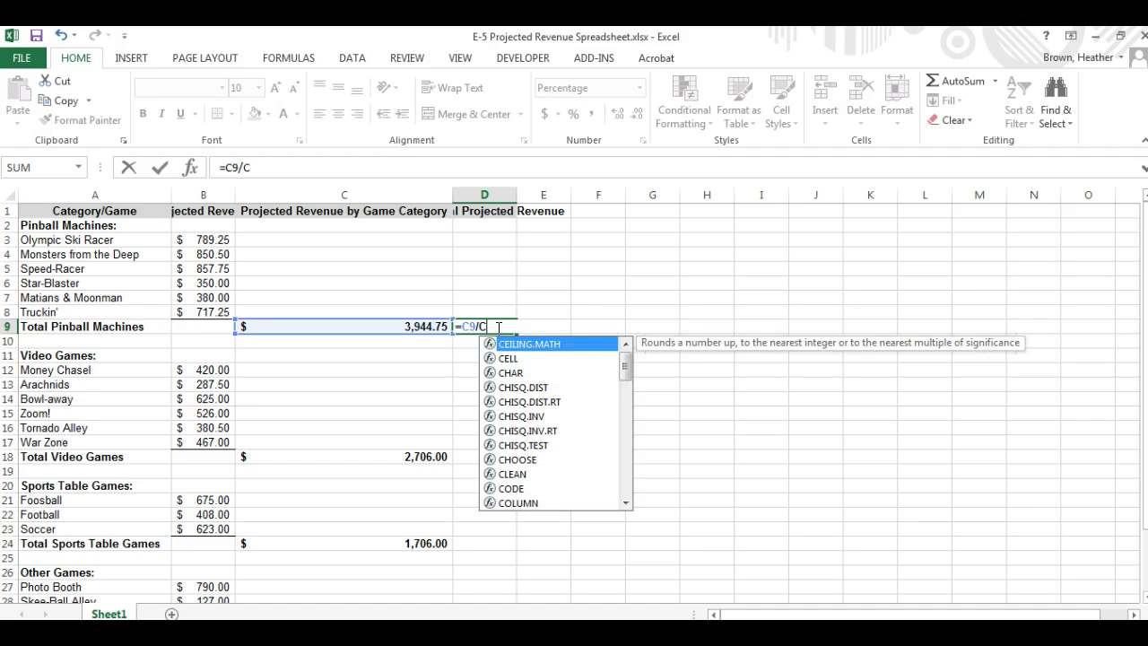
text(33)
key(Return)
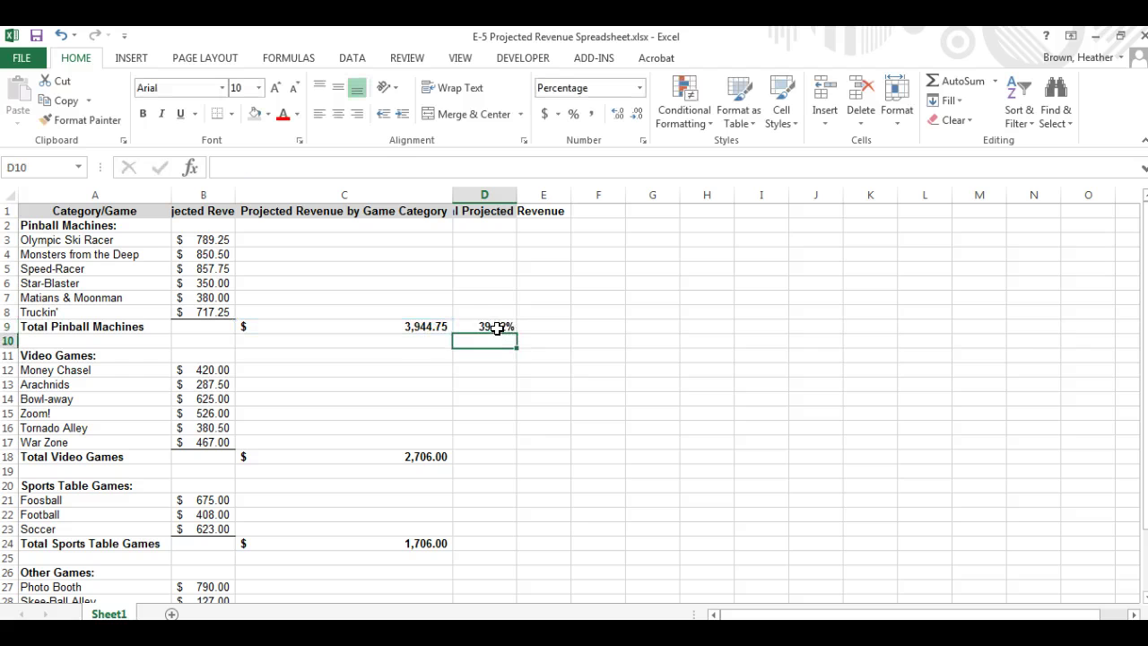
Enter =C18/C32 in cell D18 to calculate the video games' share of total projected revenue
click(496, 457)
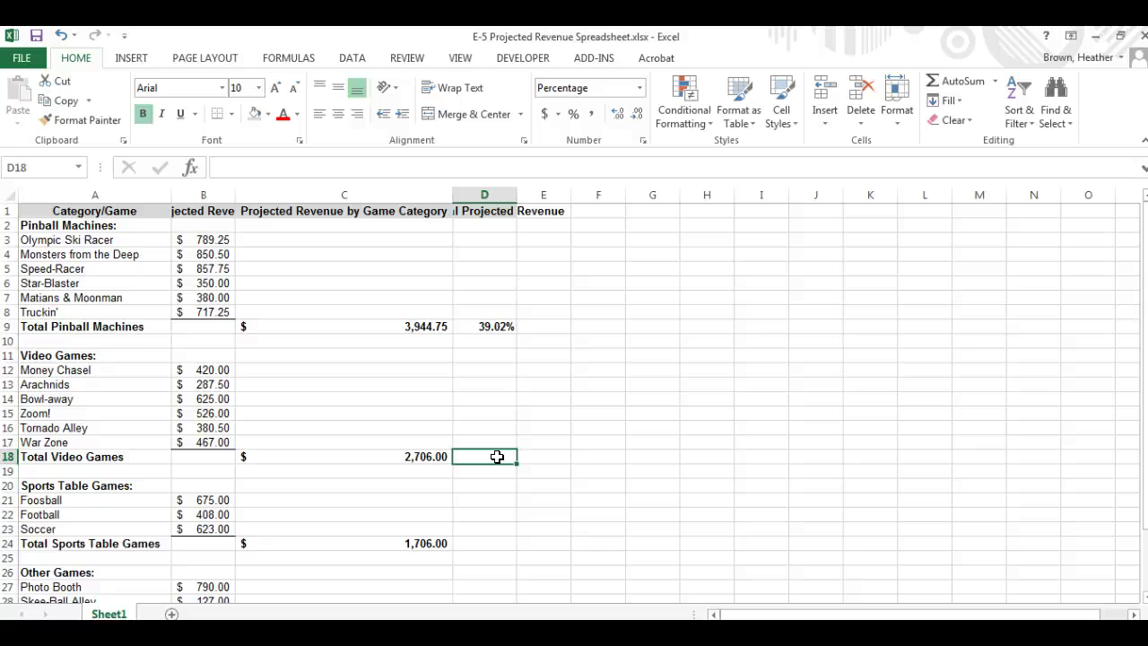
text(=C)
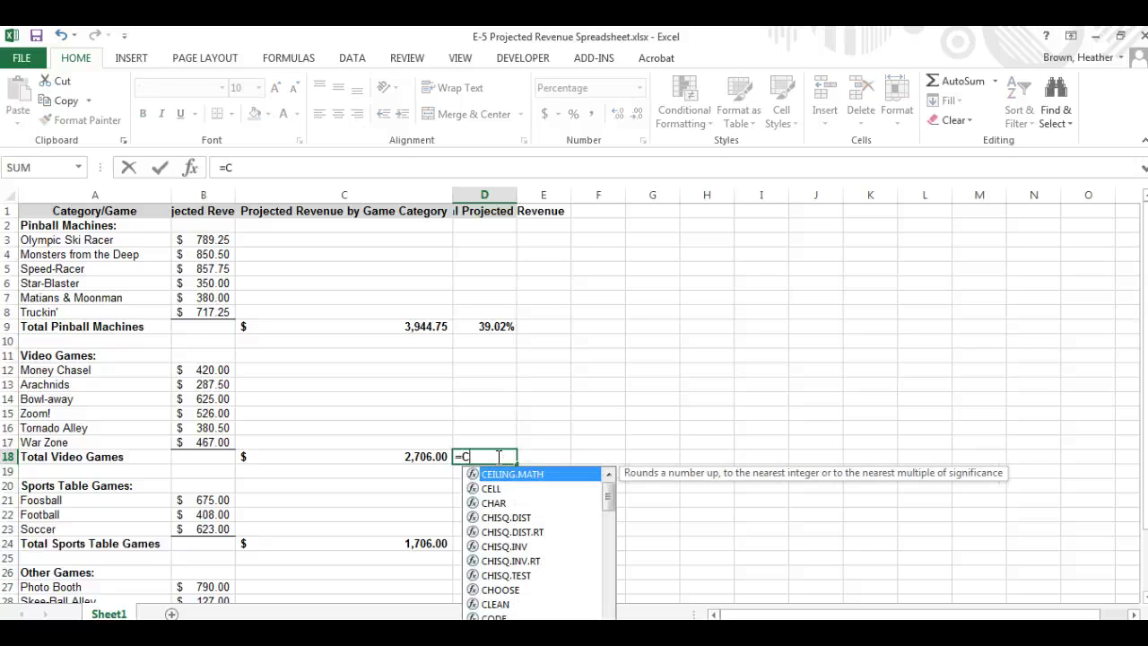
text(18/C)
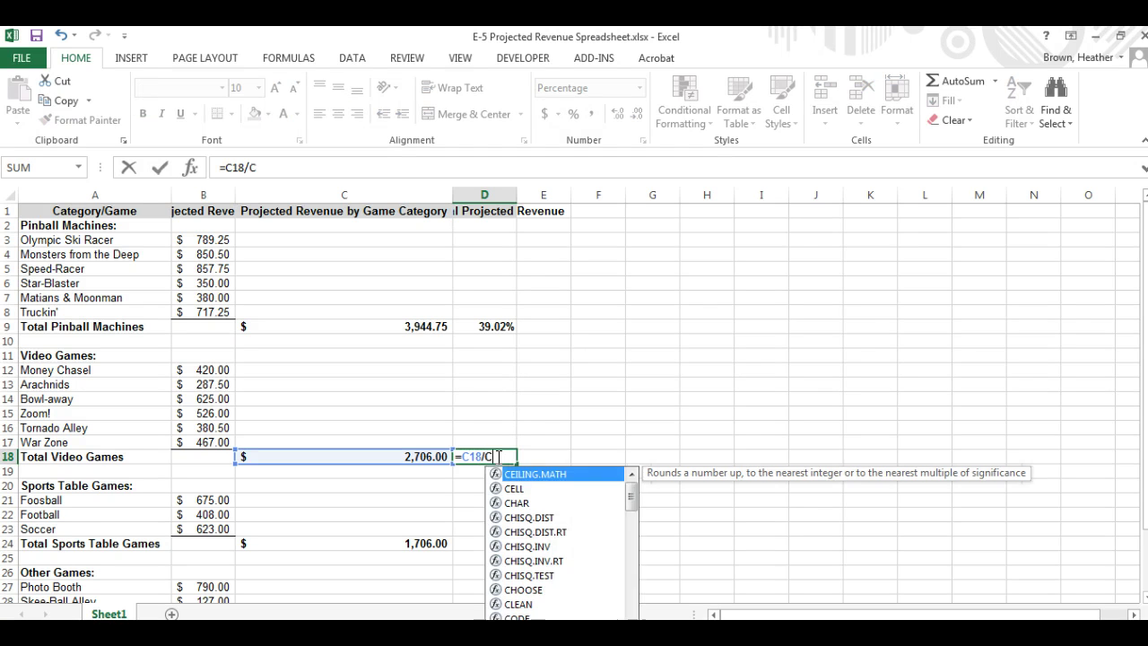
text(32)
key(Return)
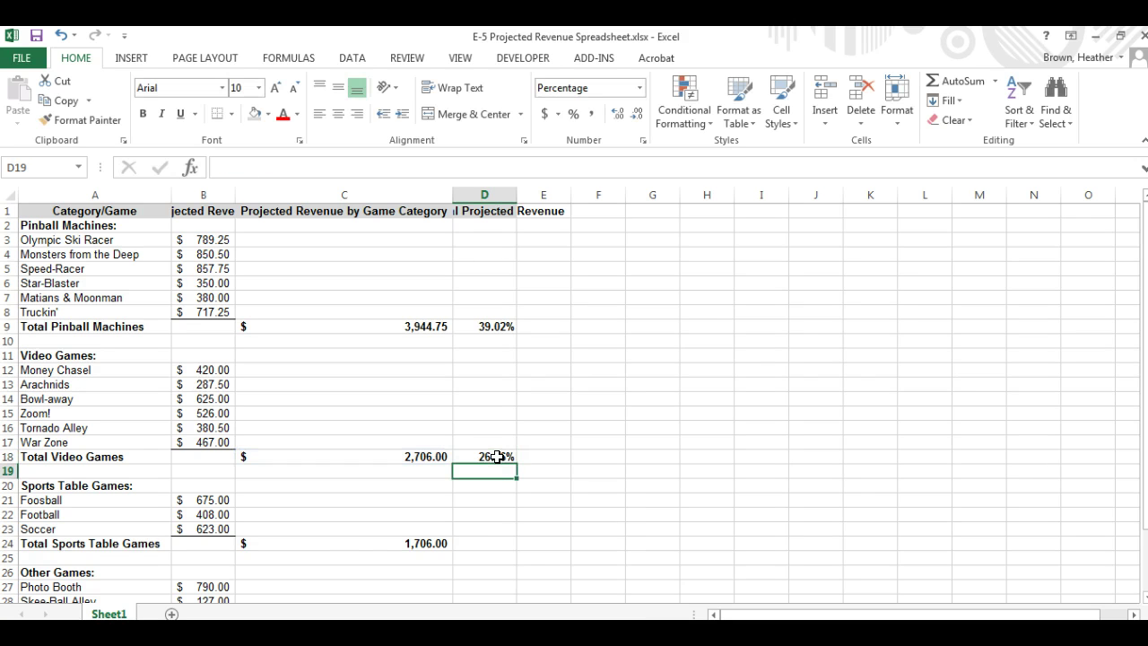
Enter =C24/C32 in cell D24 to calculate the sports table games' share of total projected revenue
click(493, 544)
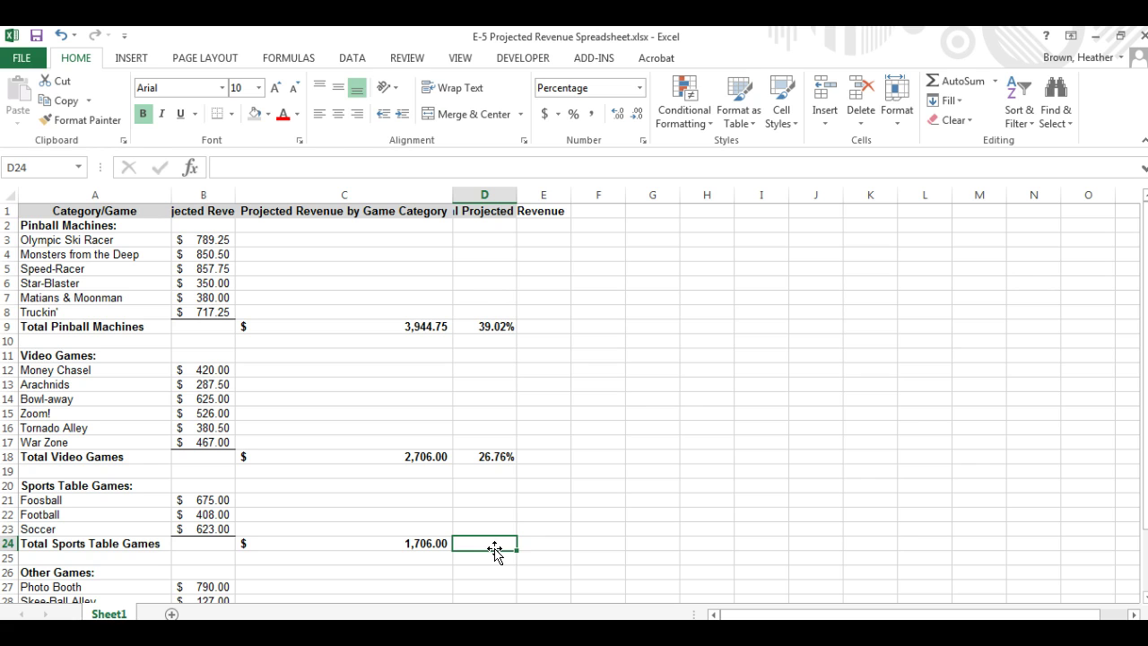
text(=C)
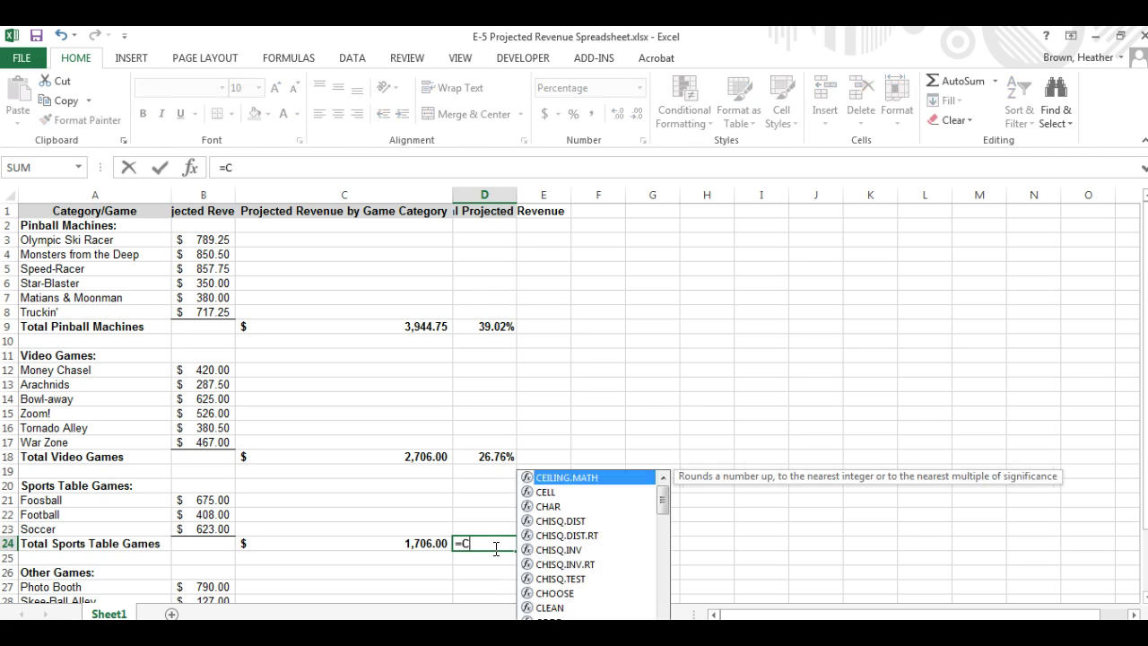
text(24/C32)
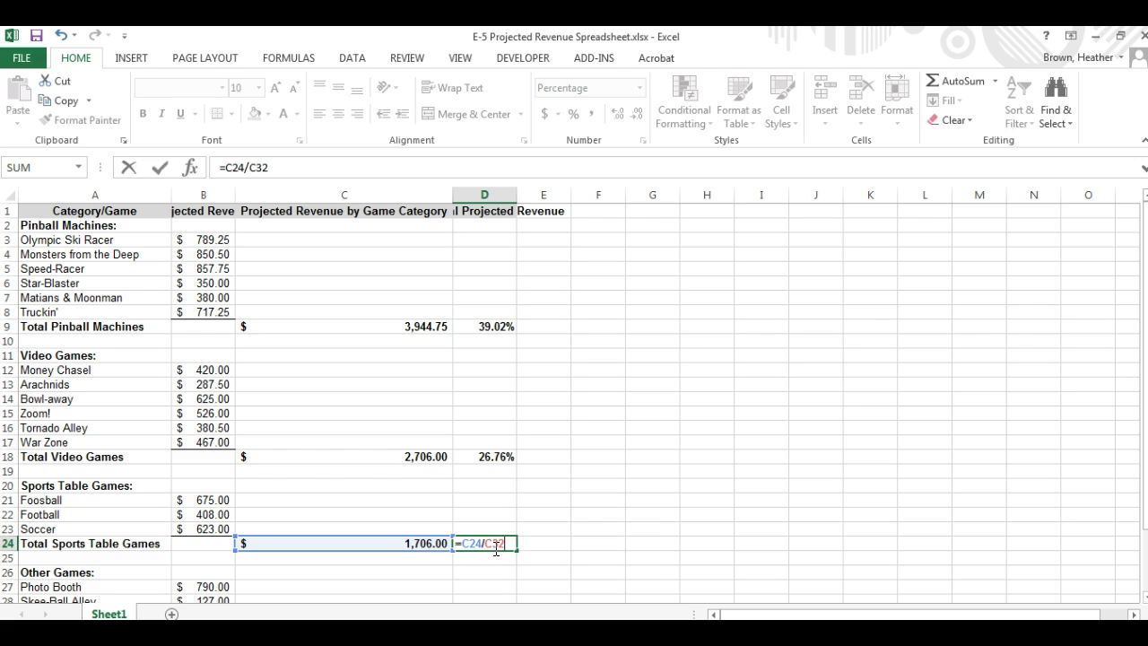
key(Return)
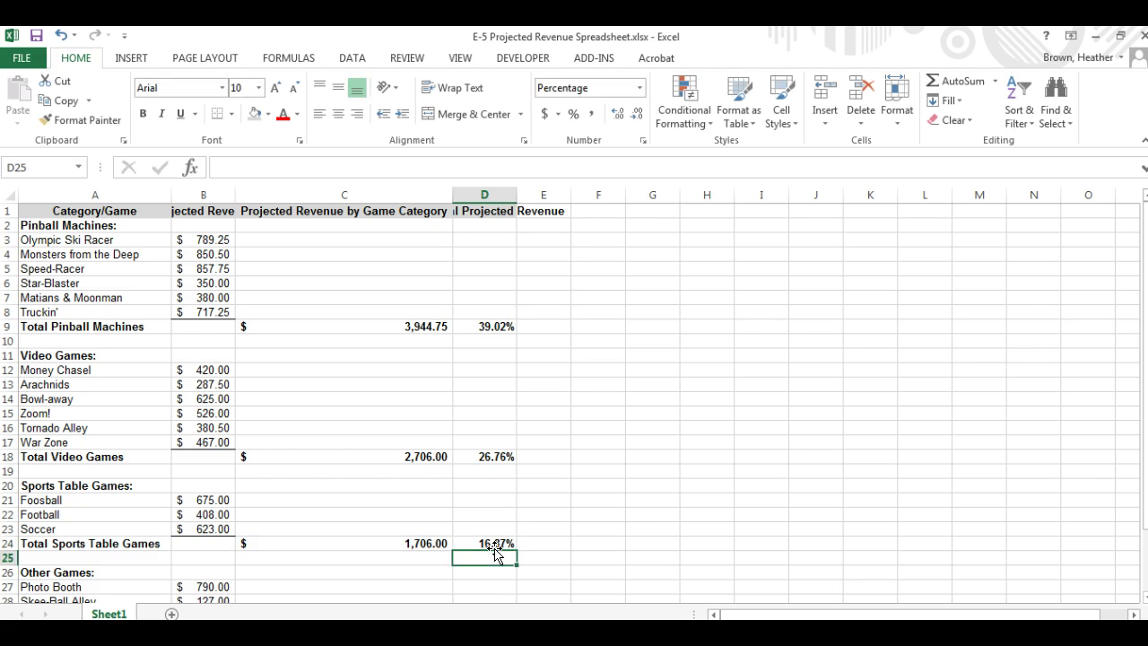
Enter =C30/C32 in cell D30 to calculate the other games' share of total projected revenue
scroll(499, 553, down, 5)
click(491, 412)
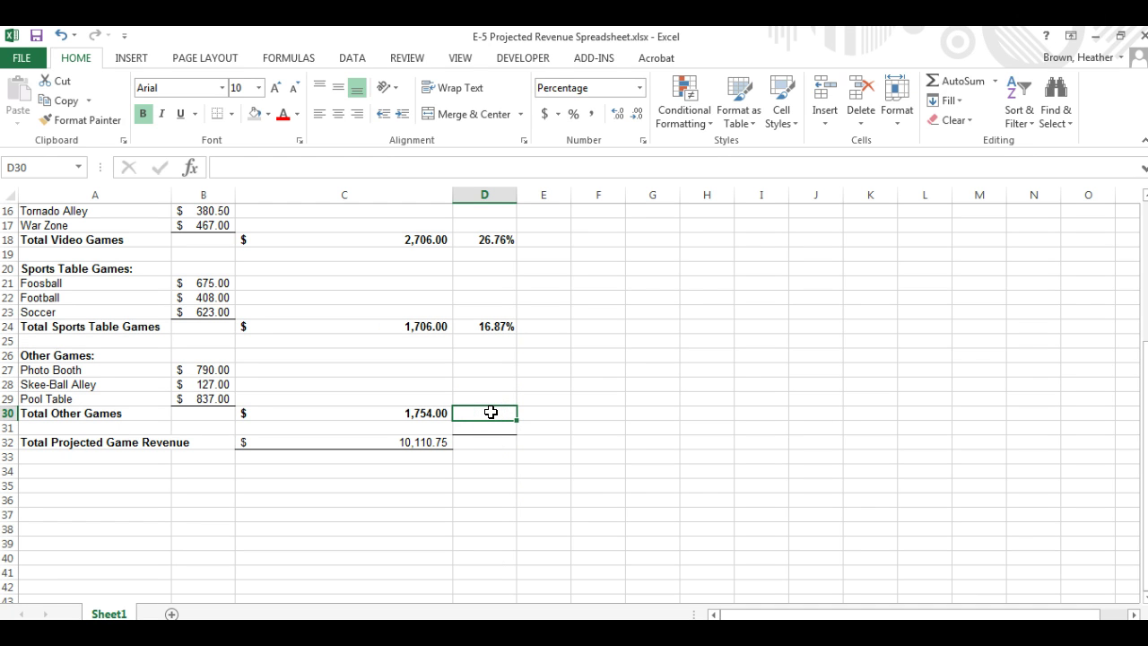
double_click(490, 412)
text(=)
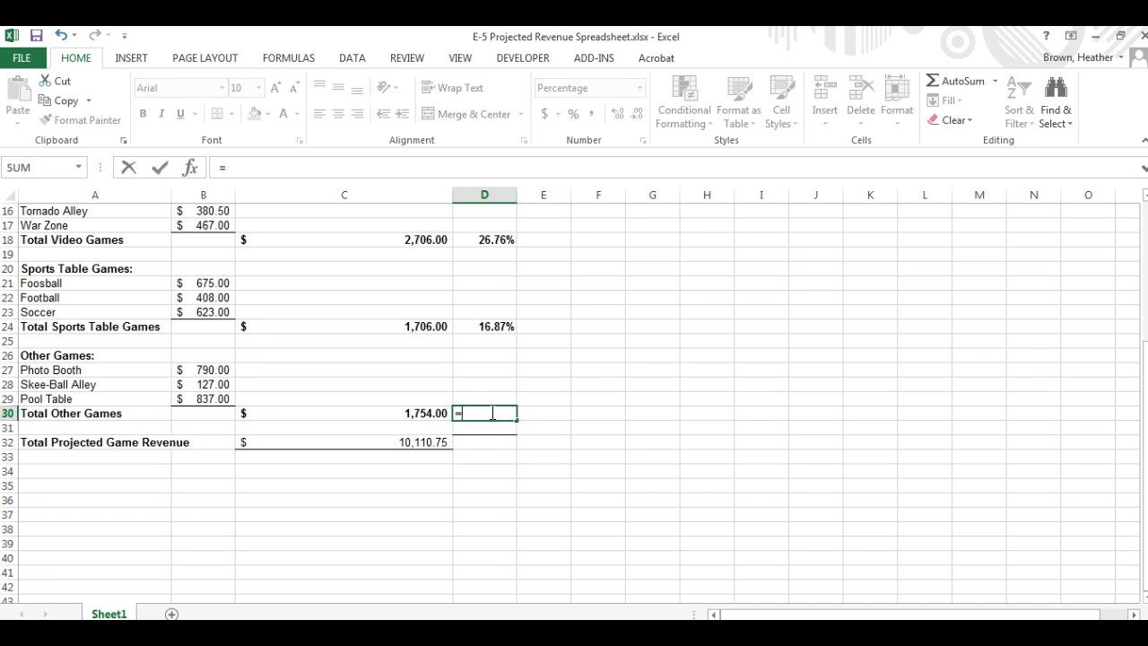
text(C30/C32)
key(Return)
click(491, 425)
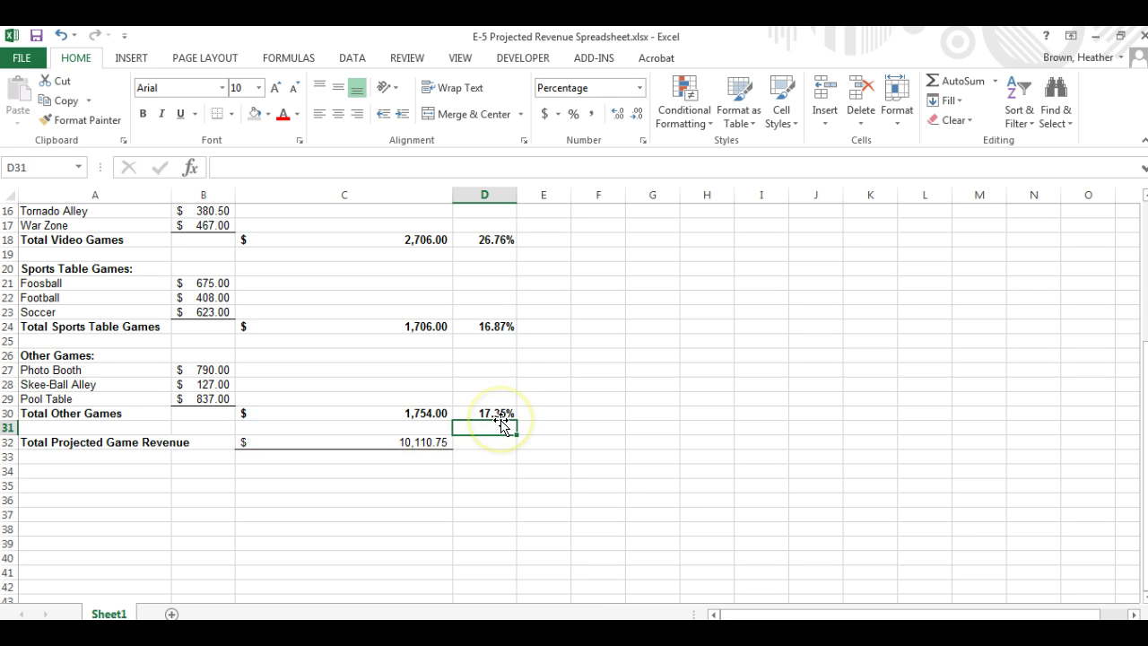
click(492, 425)
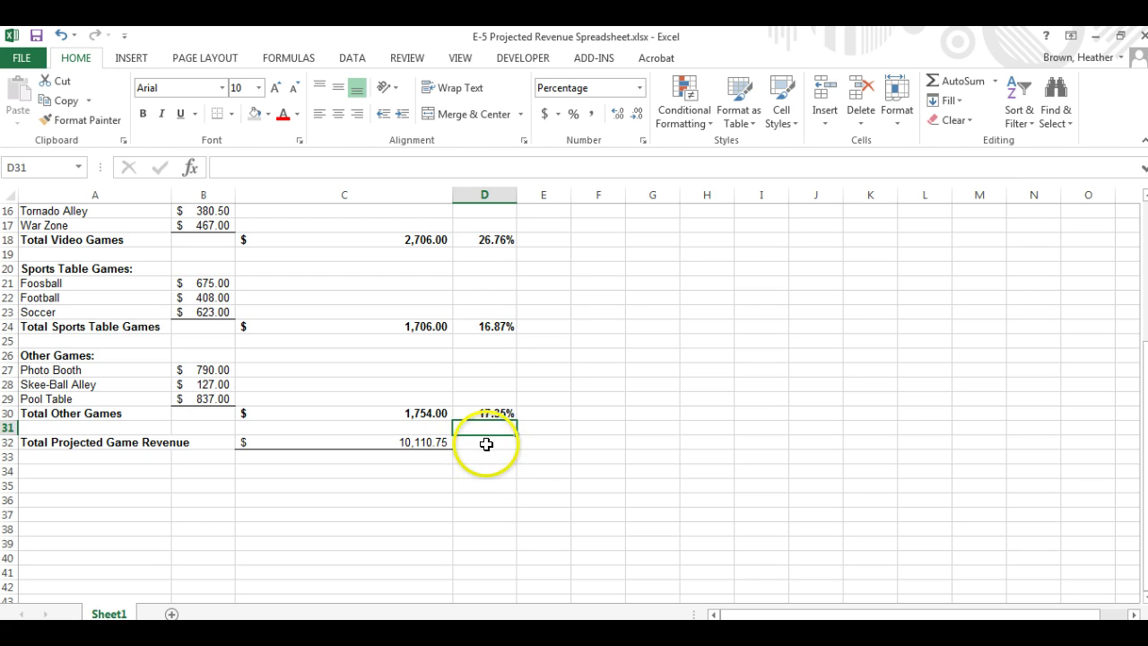
Total the four category percentages in cell D32 with the formula =SUM(D9,D18,D24,D30)
click(485, 444)
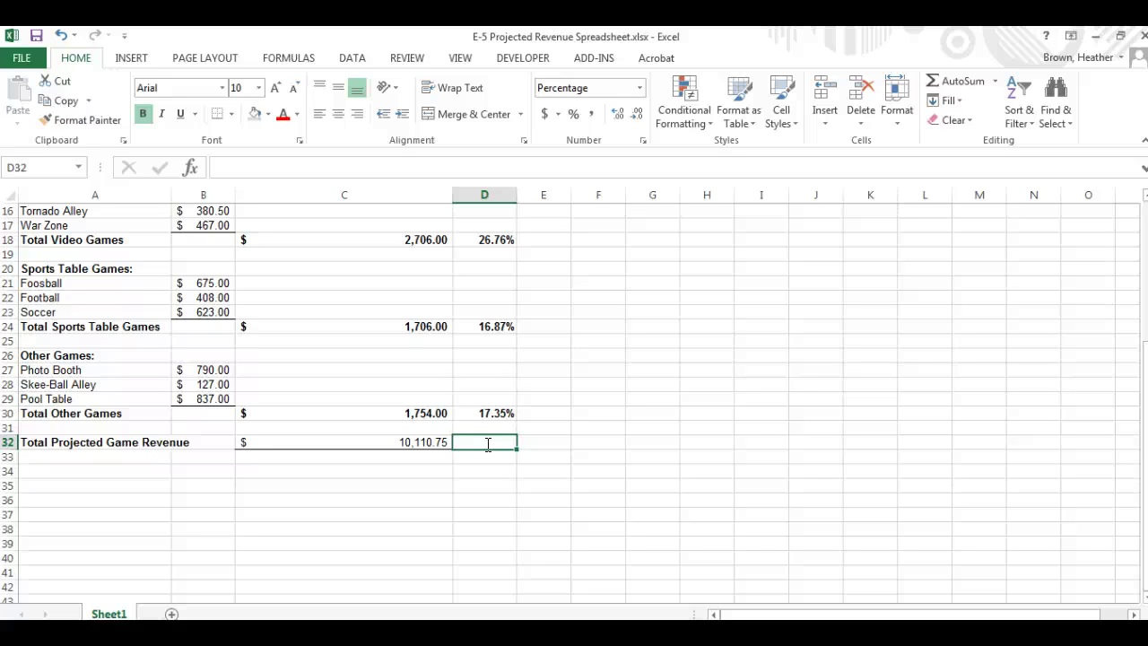
text(=S)
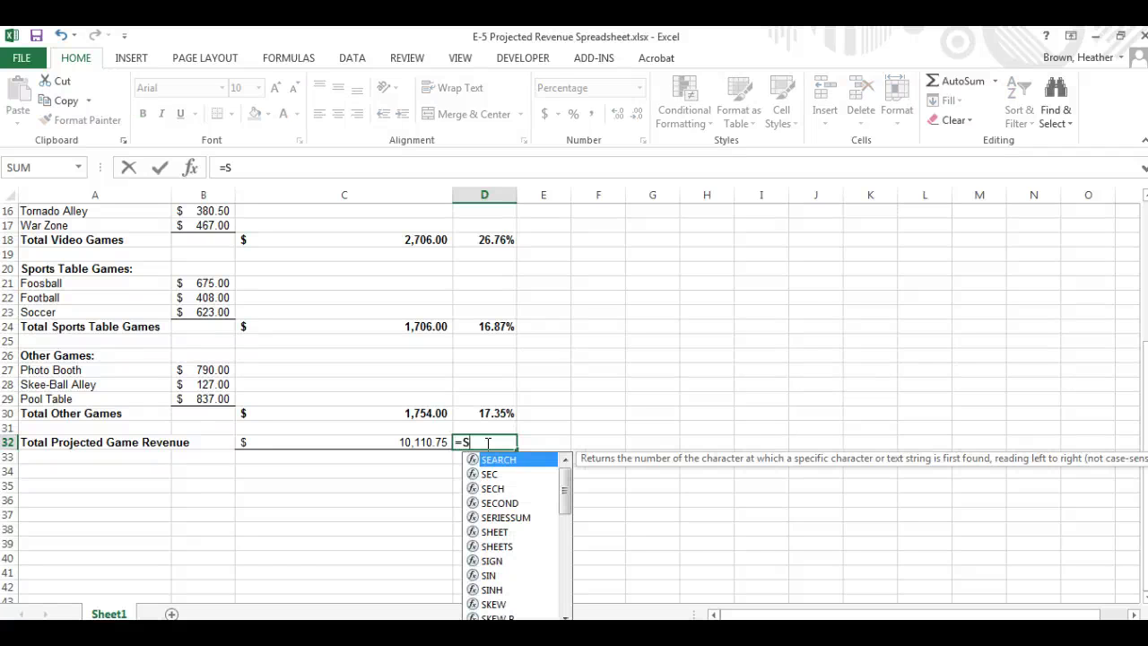
text(u)
key(BackSpace)
text(Um)
key(BackSpace)
key(BackSpace)
text(um)
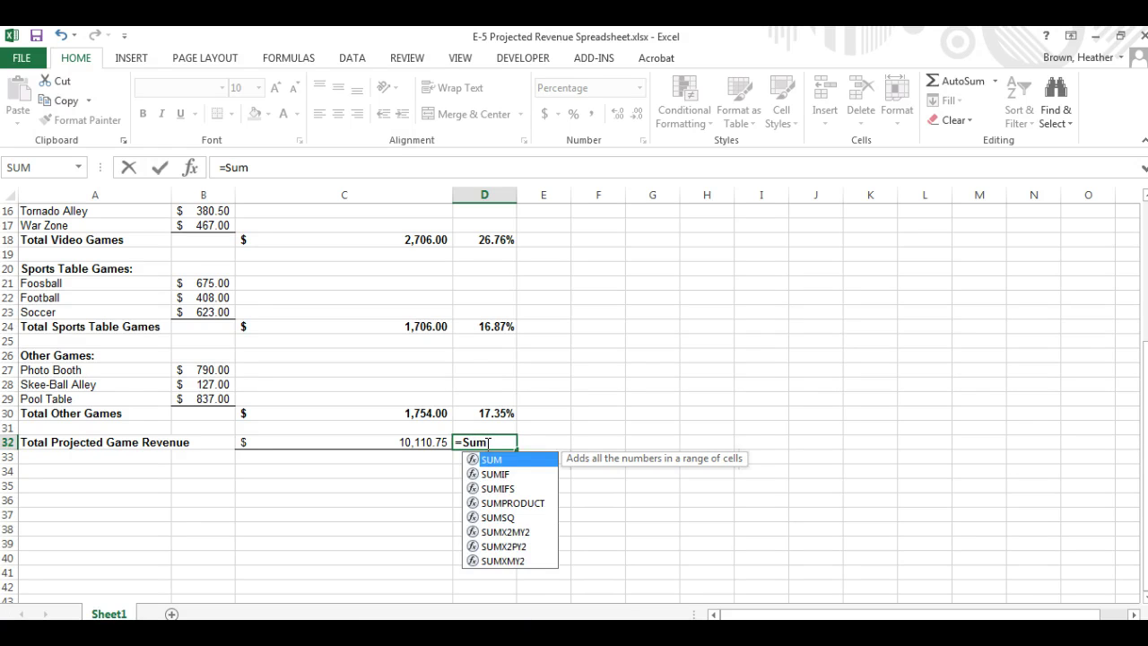
key(BackSpace)
key(BackSpace)
text(UM()
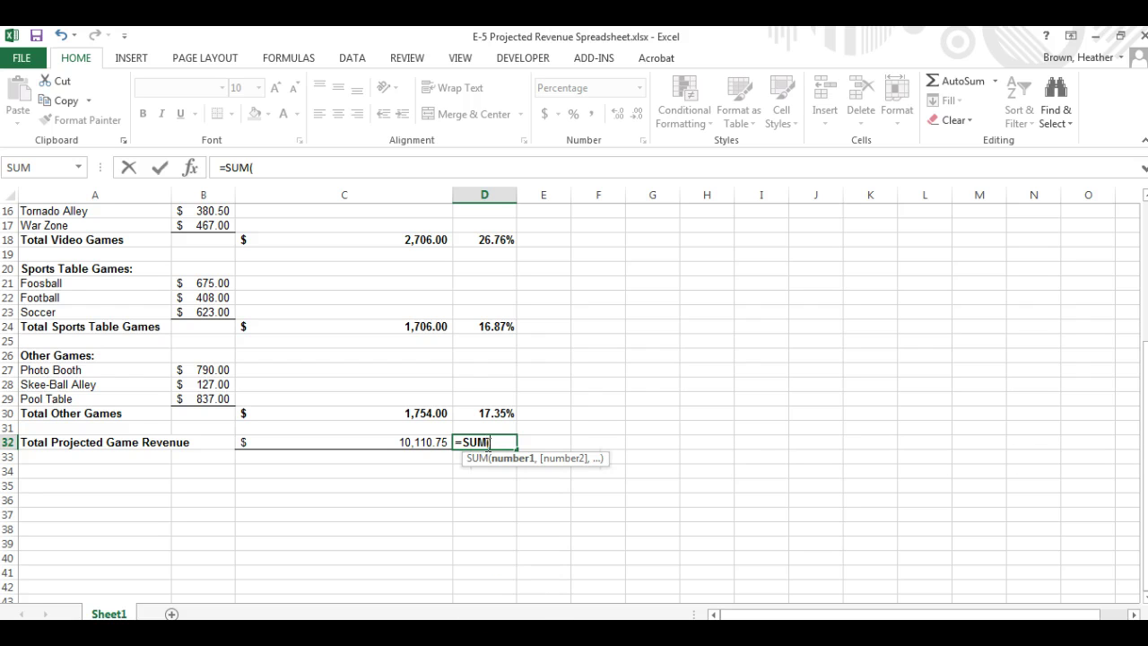
scroll(486, 443, up, 5)
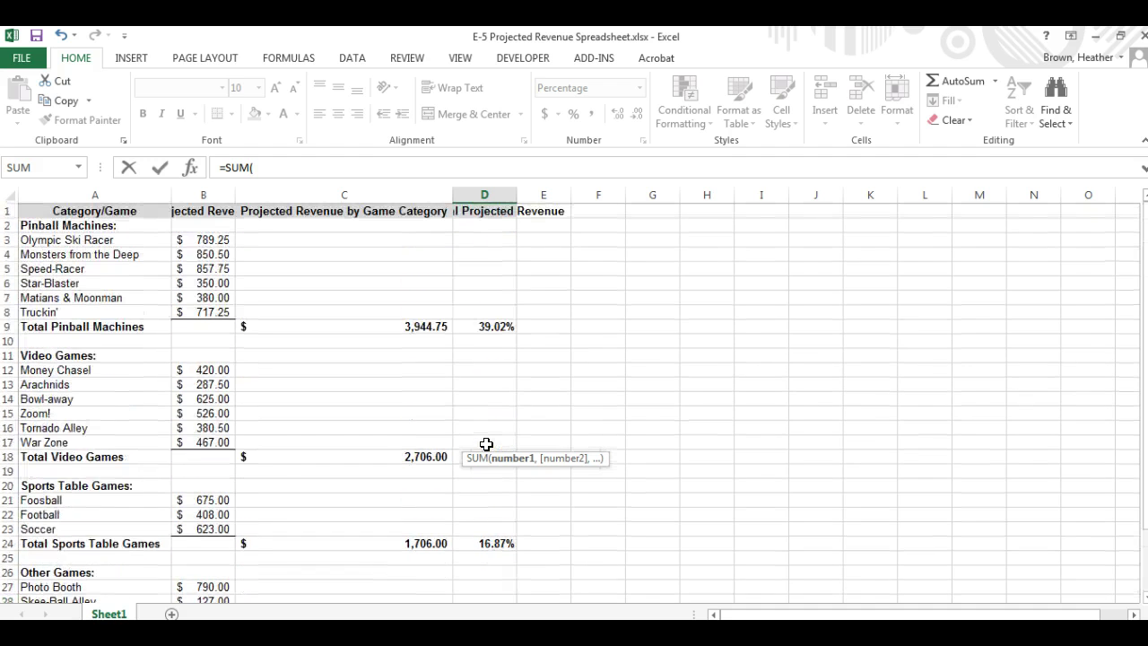
scroll(486, 443, down, 2)
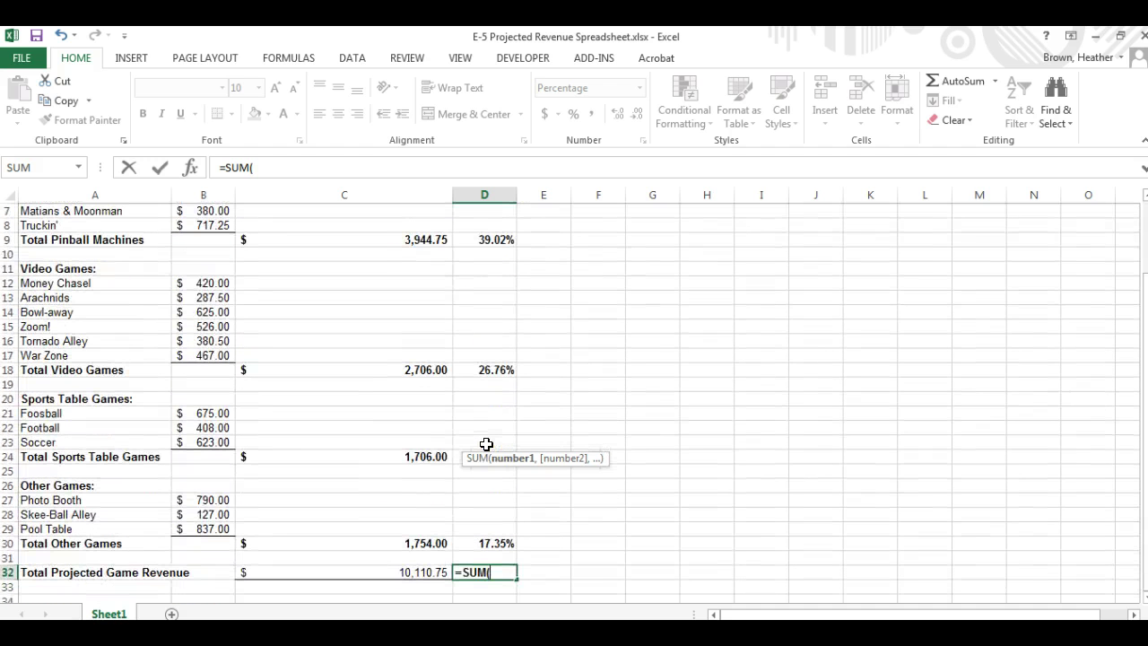
click(485, 239)
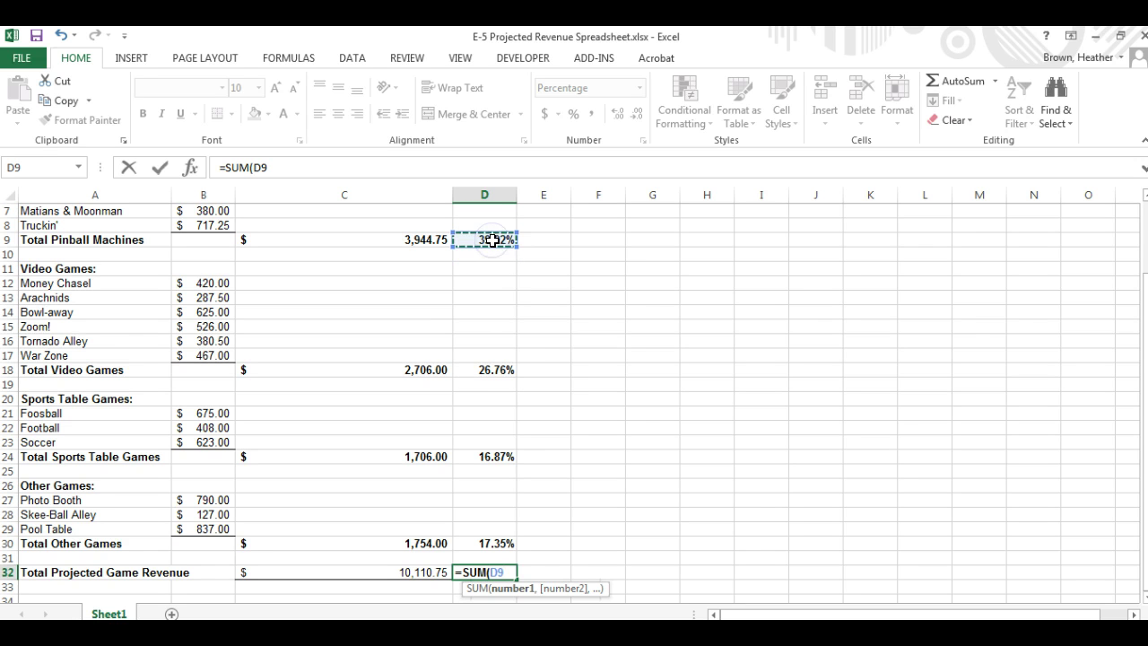
text(,)
click(506, 371)
text(,)
click(488, 457)
text(,)
click(479, 543)
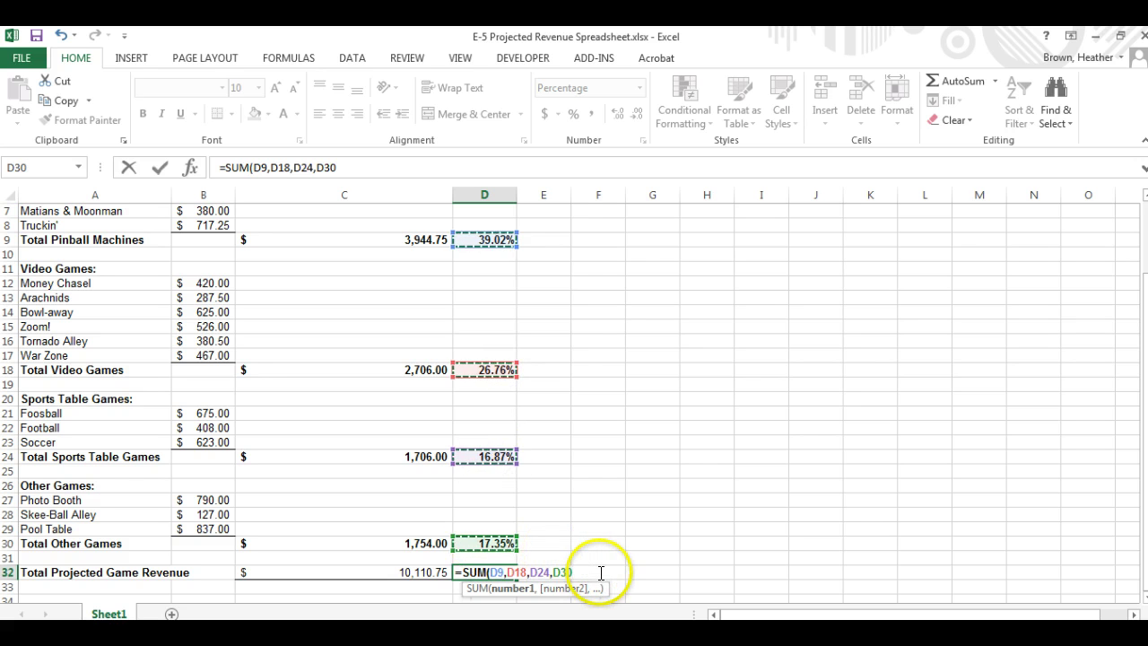
text())
key(Return)
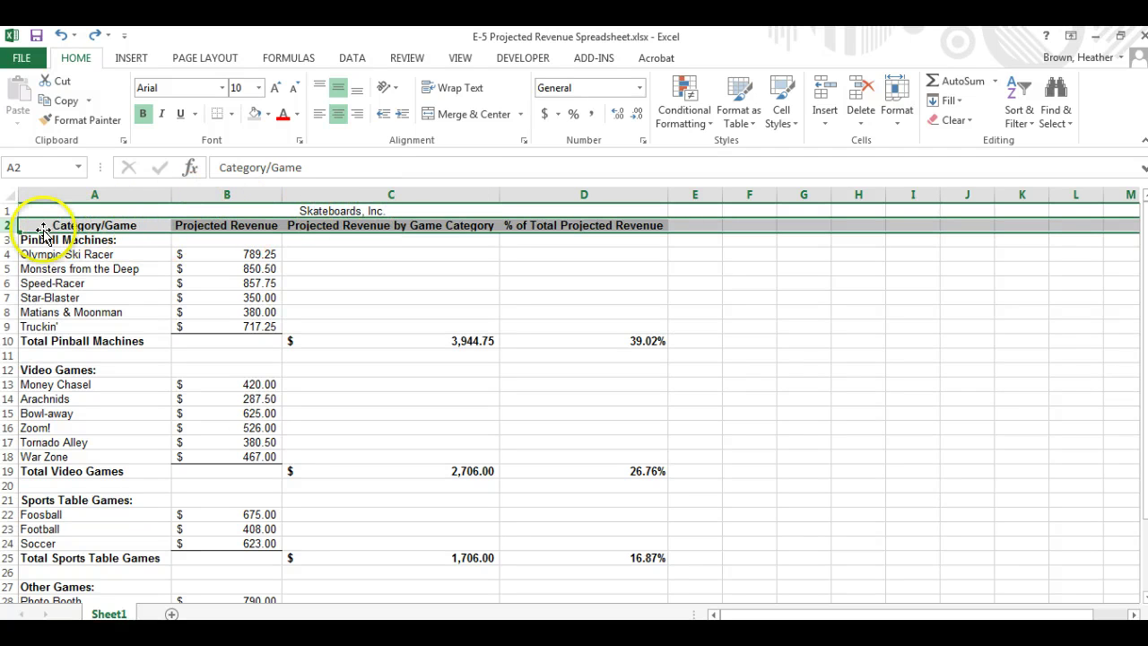
Insert a blank row above the column headers and merge and center cells A2 through D2
right_click(13, 223)
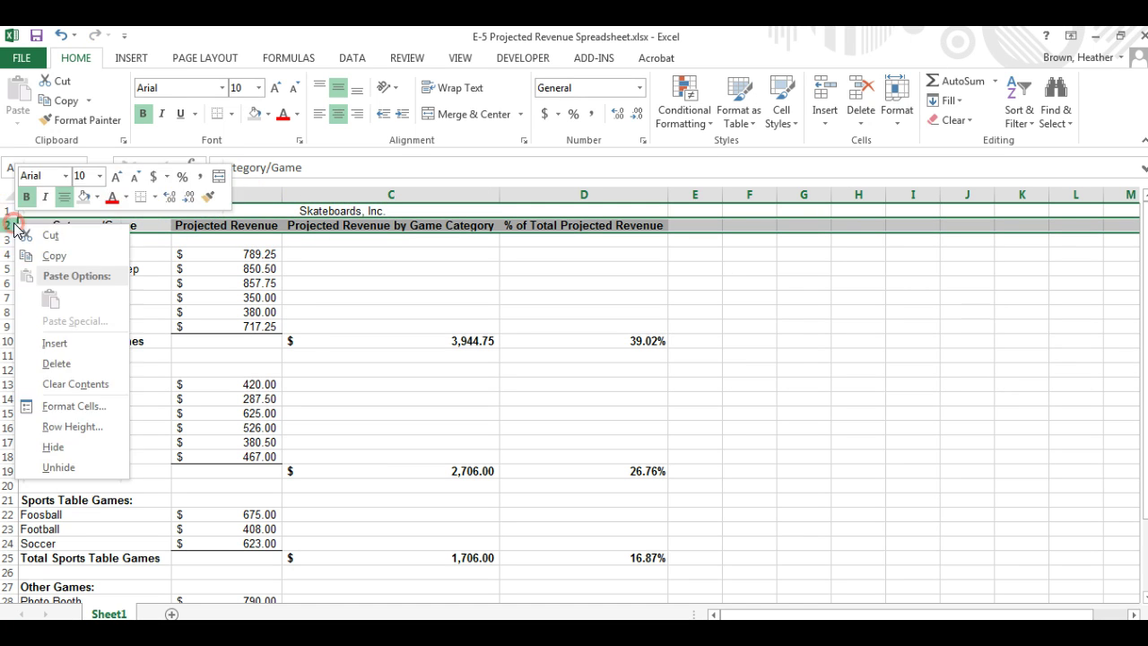
click(49, 341)
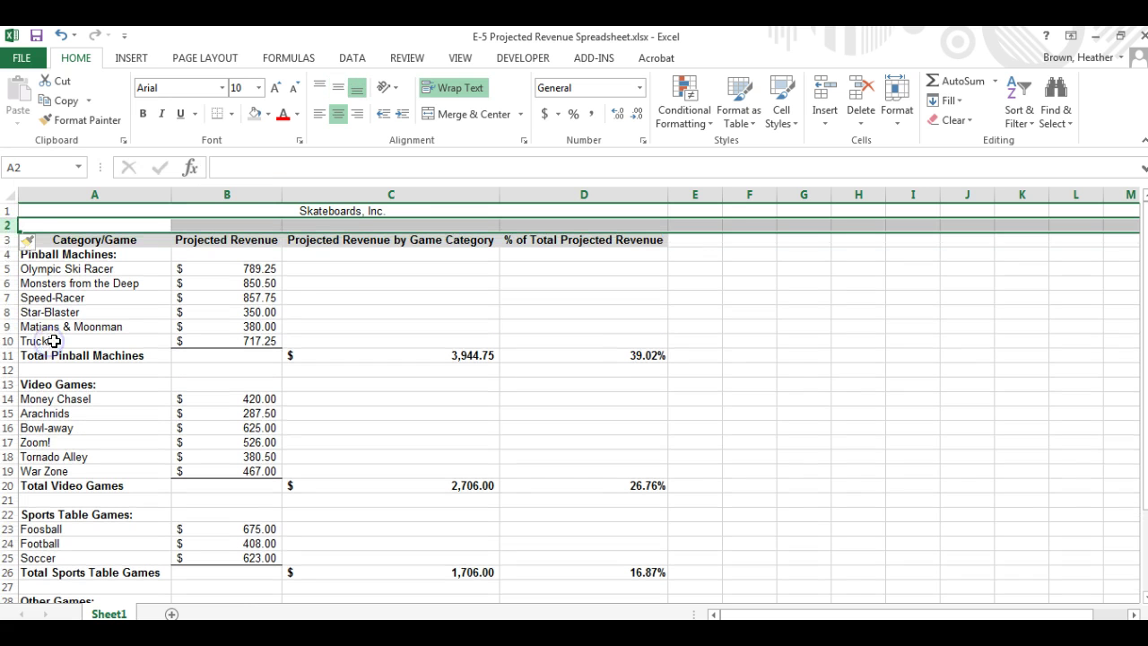
click(366, 220)
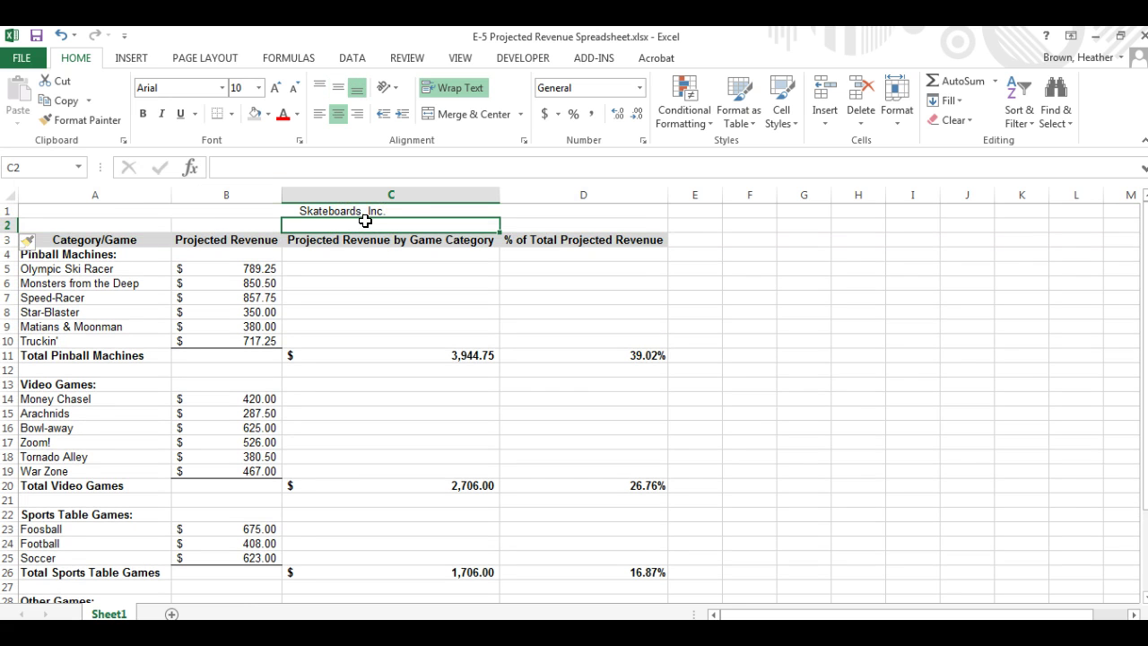
drag(169, 220, 526, 230)
click(466, 114)
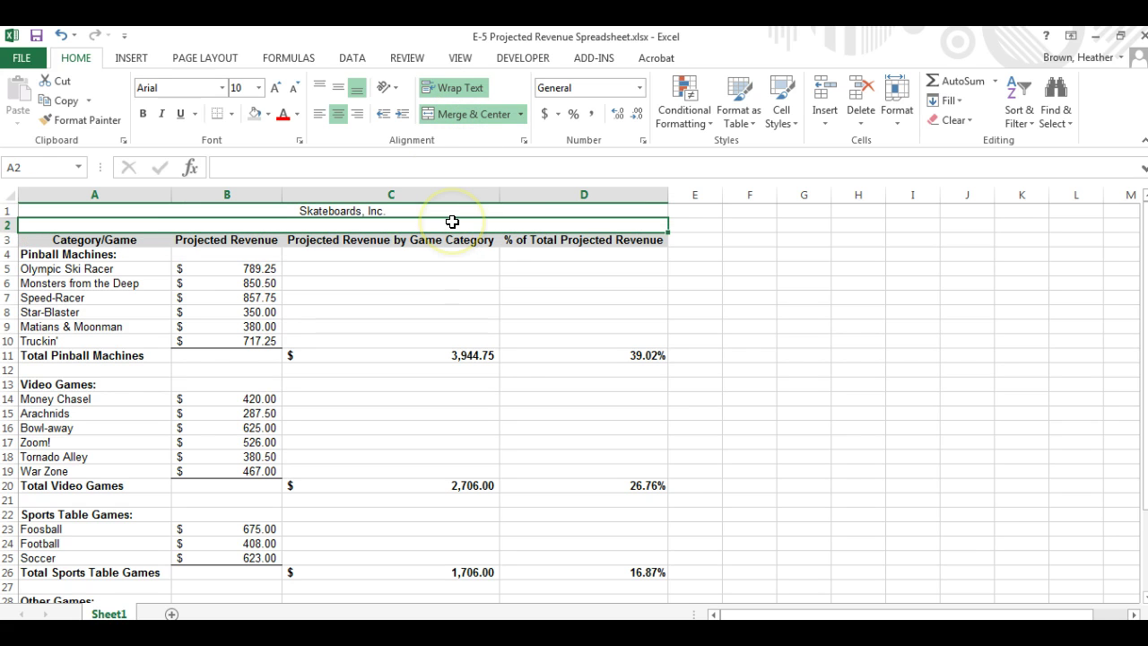
Enter the title "Arcade Games Projected Revenue" in the merged cell A2
text(Arcade)
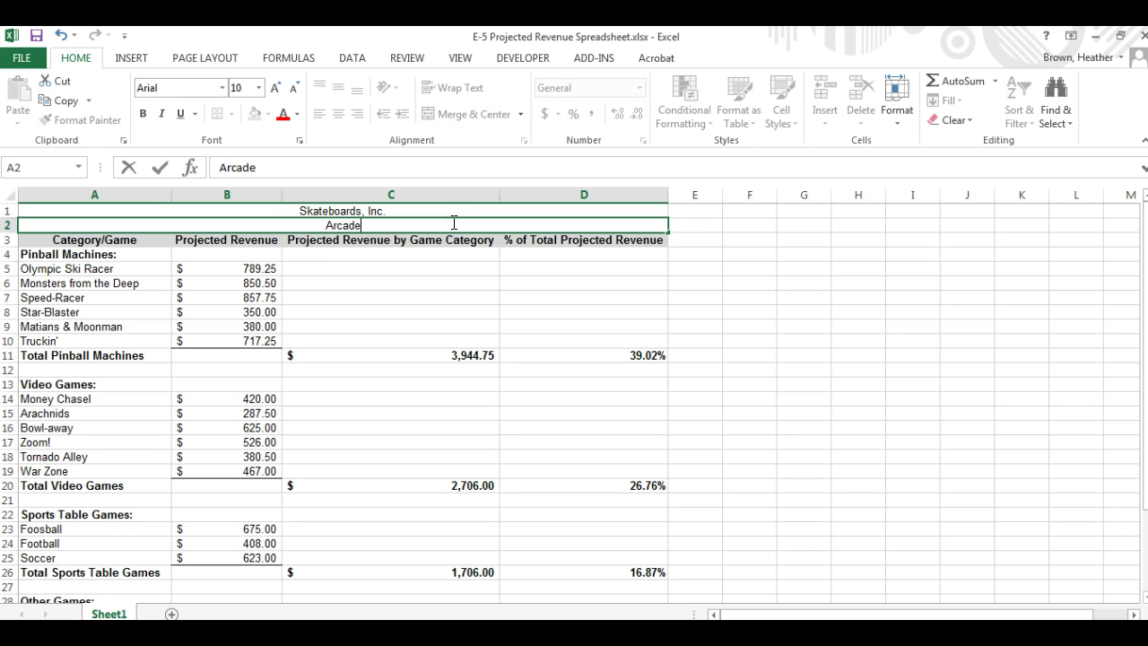
text( Games P)
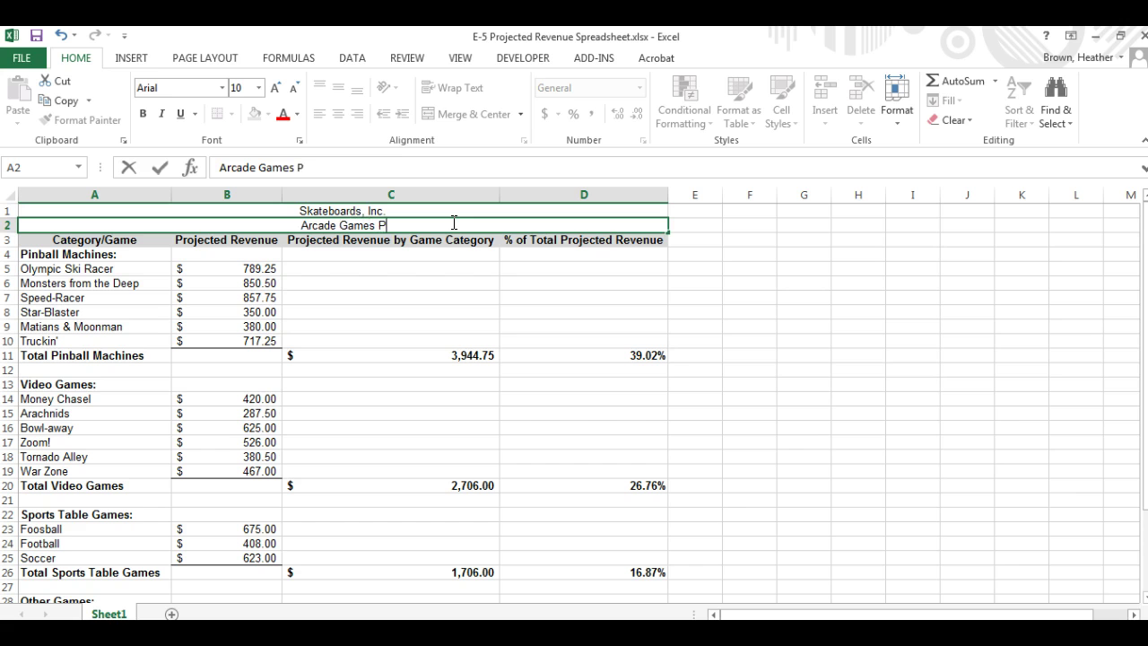
text(rojecte)
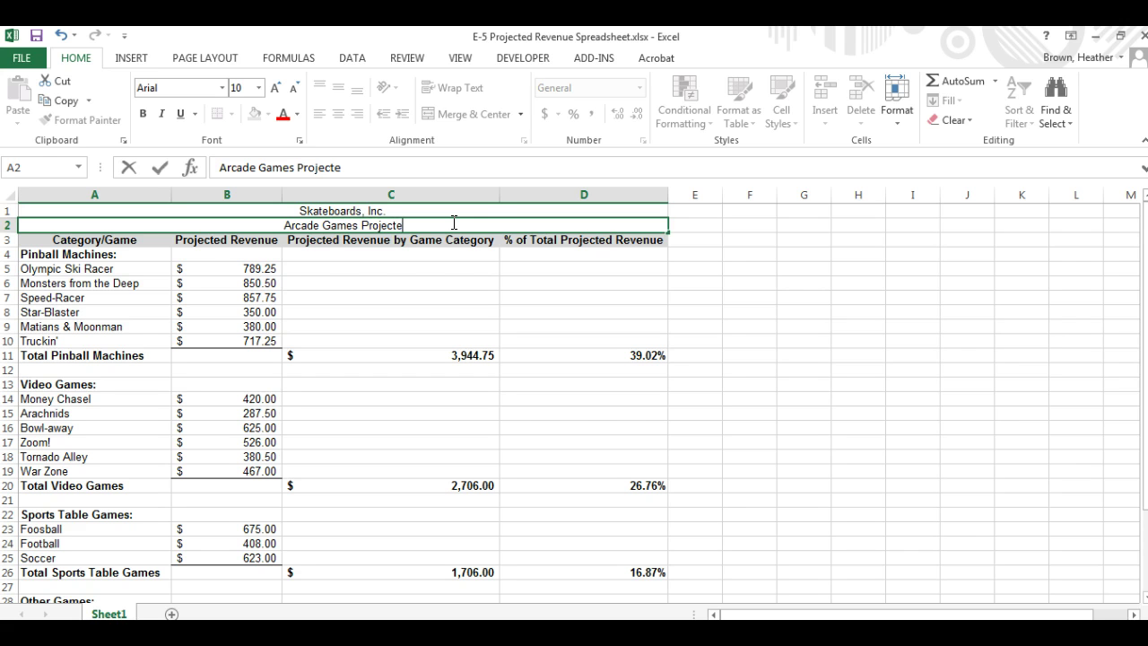
text(d Revenue)
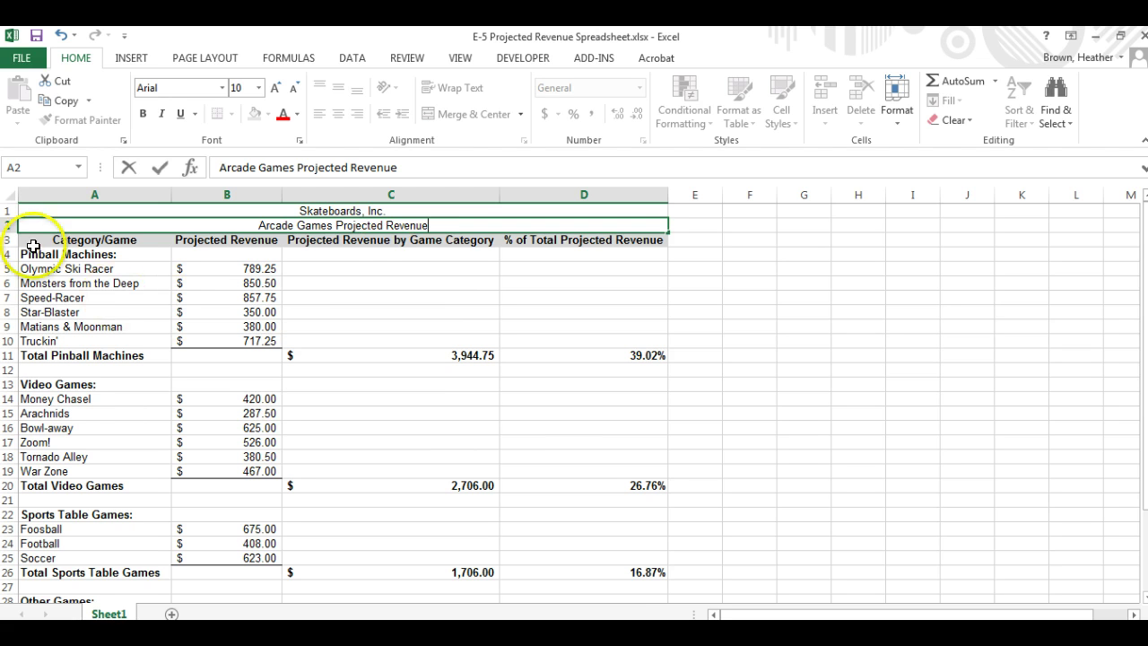
Insert another blank row above the column headers and merge and center only cells A3 through D3
click(7, 236)
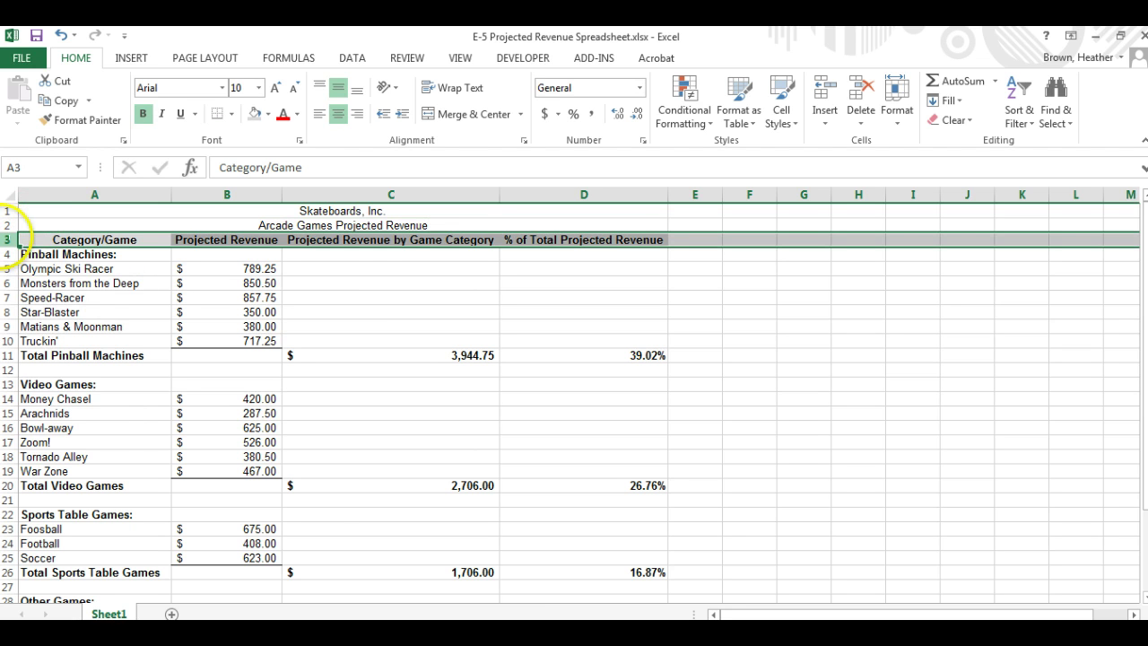
right_click(7, 239)
click(42, 357)
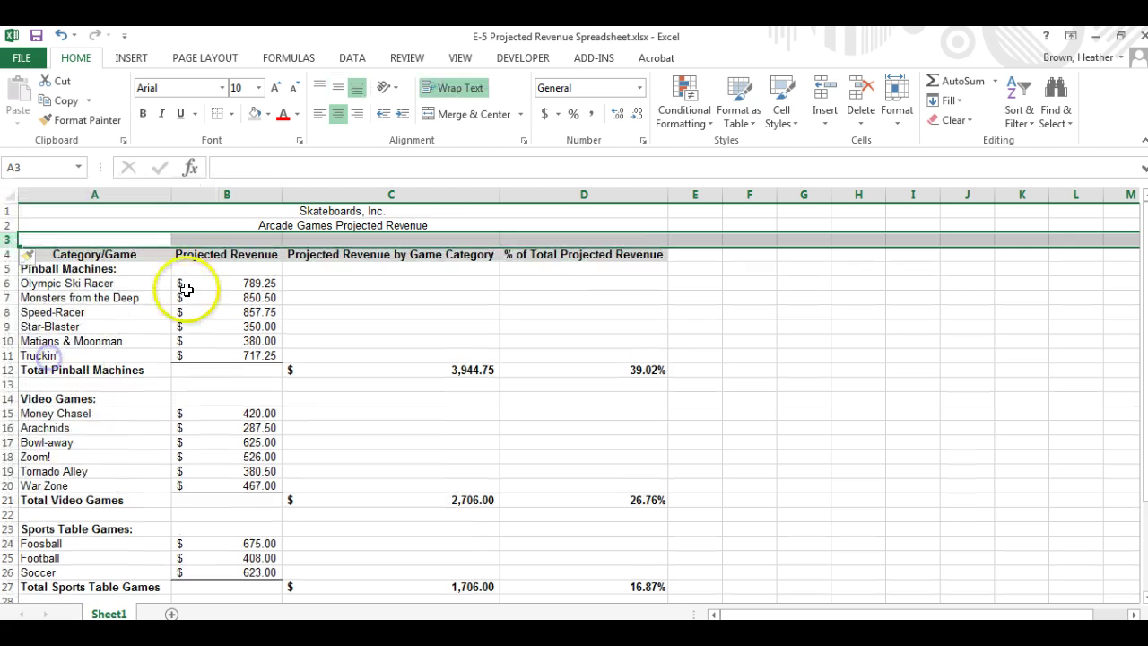
click(478, 115)
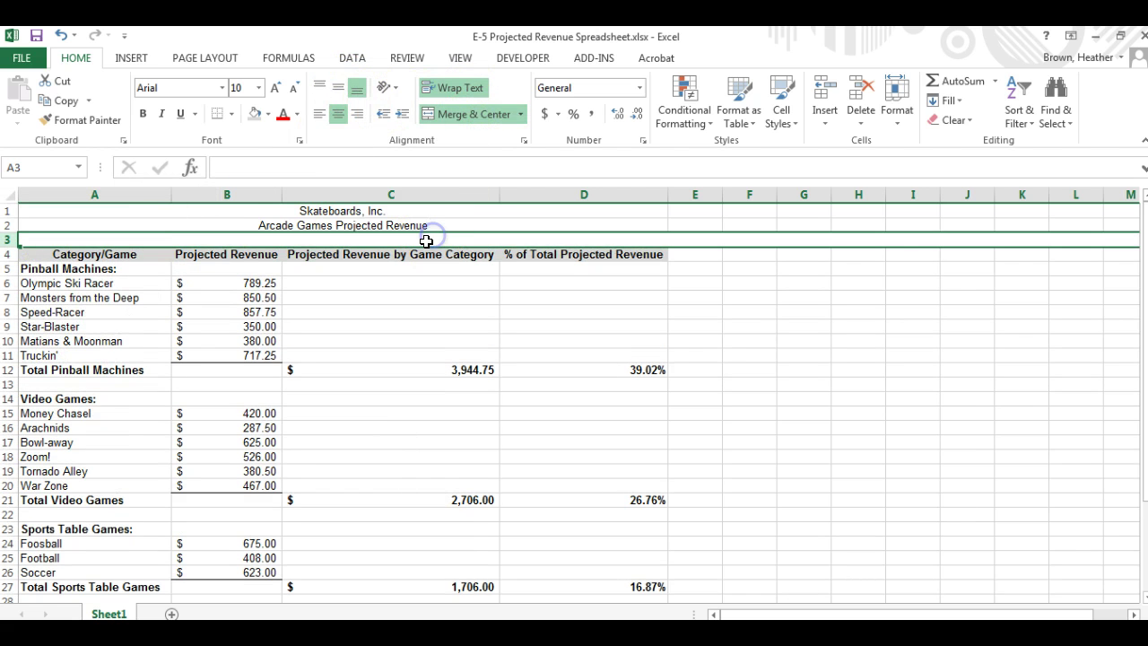
click(68, 42)
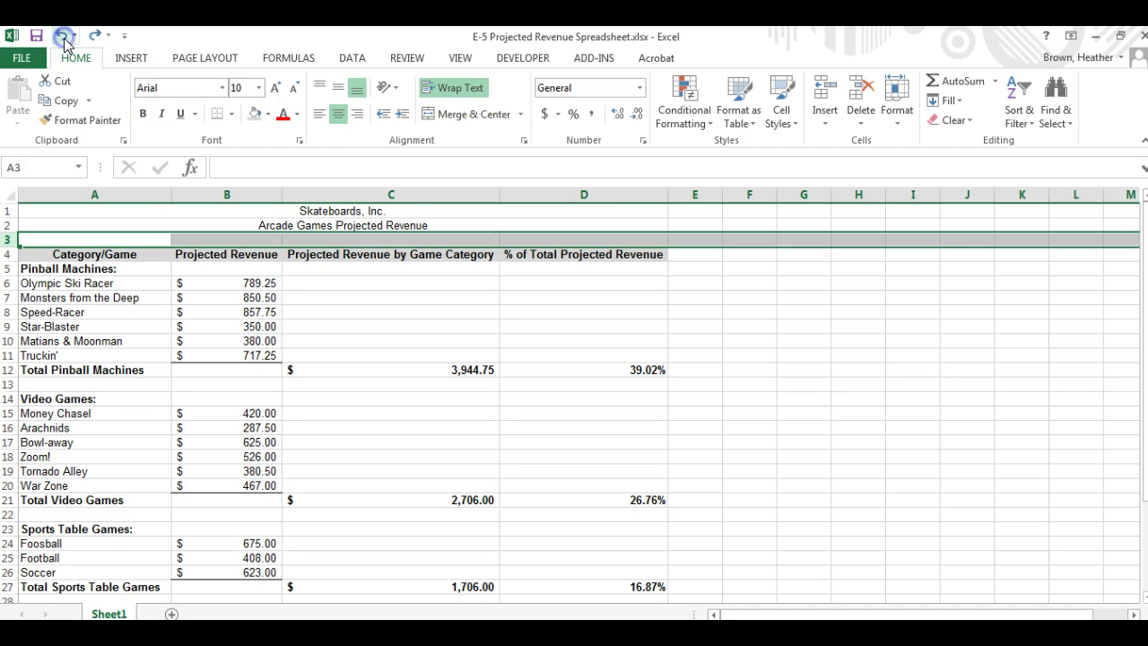
click(619, 225)
drag(625, 238, 144, 231)
click(454, 120)
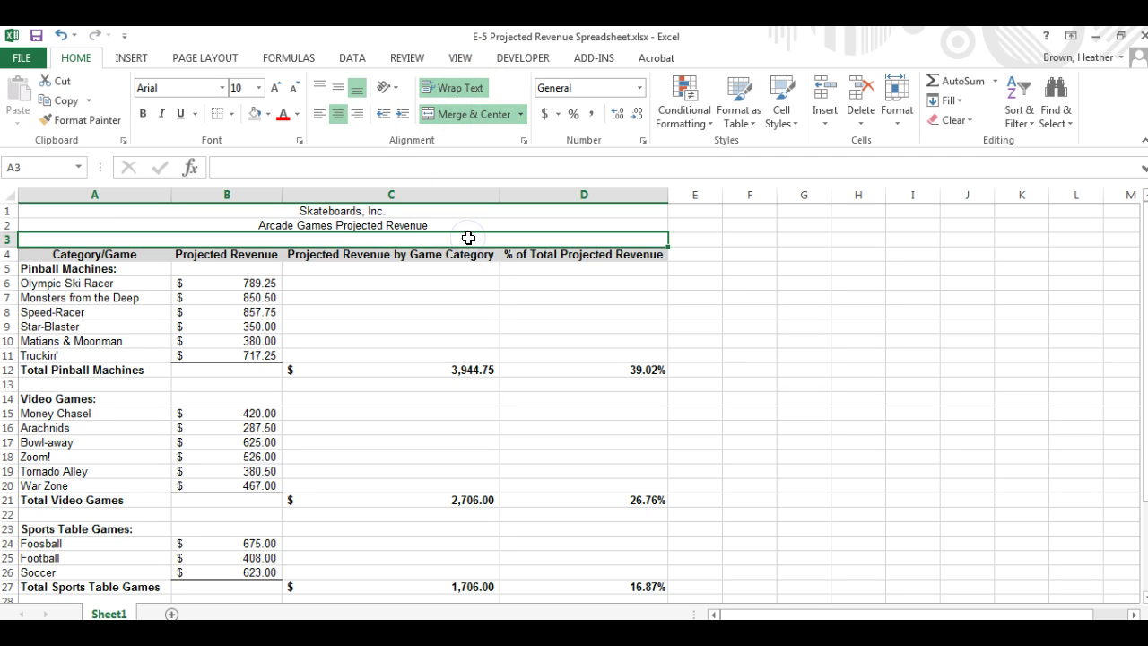
Enter "For Month of January, 2015" in the merged cell A3
text(For Month)
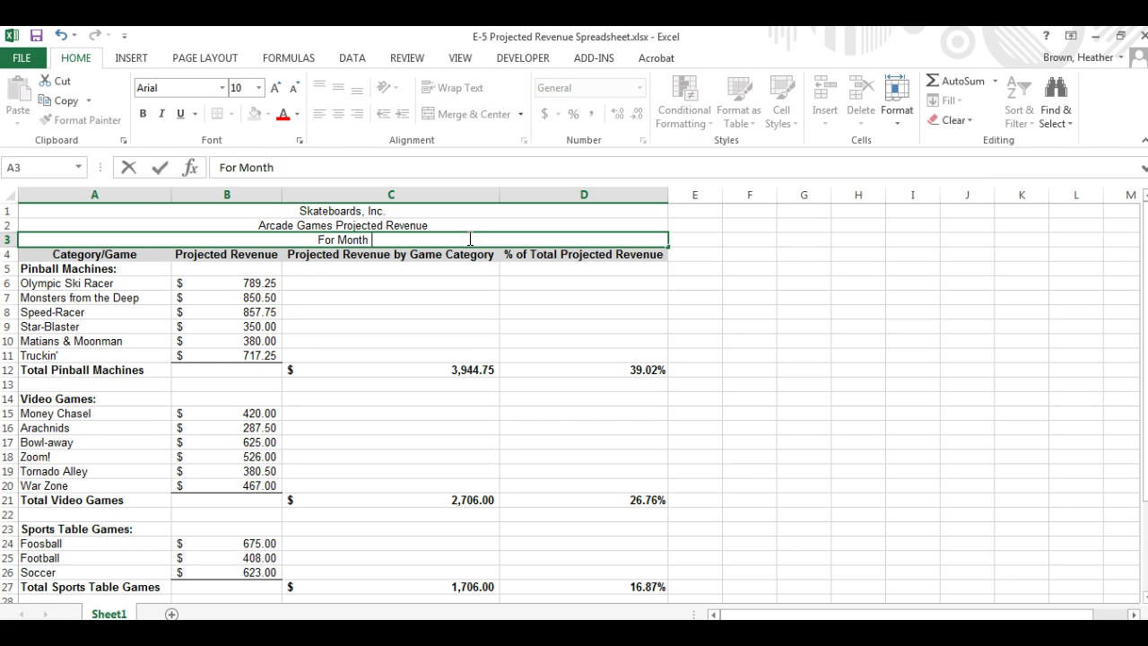
text( of January)
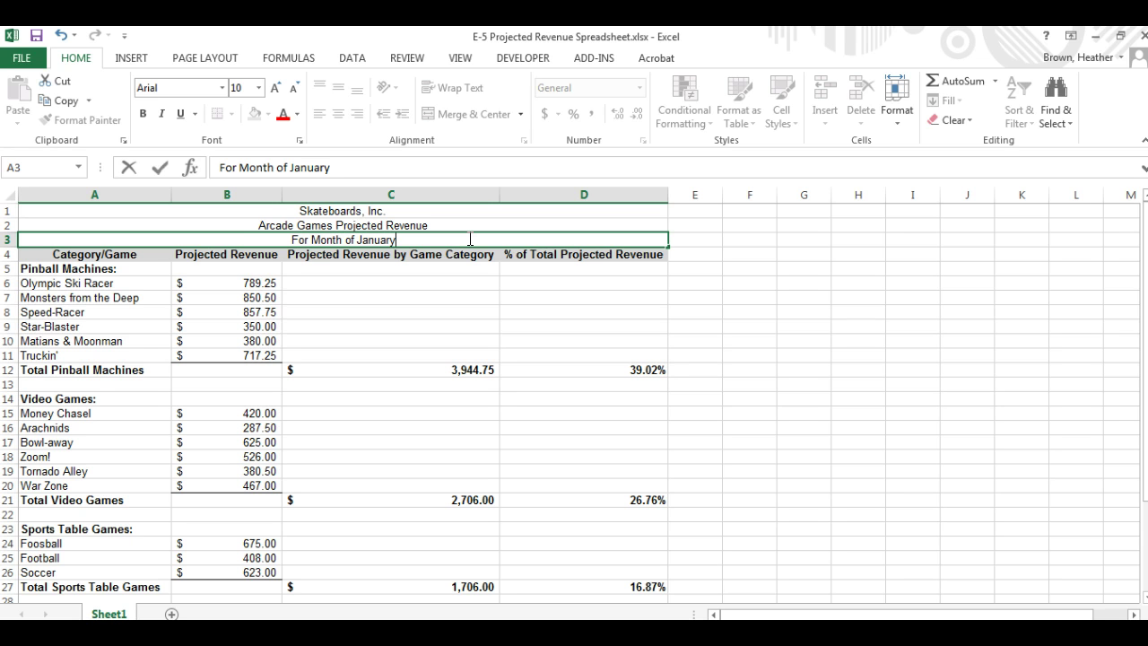
text(, 2015)
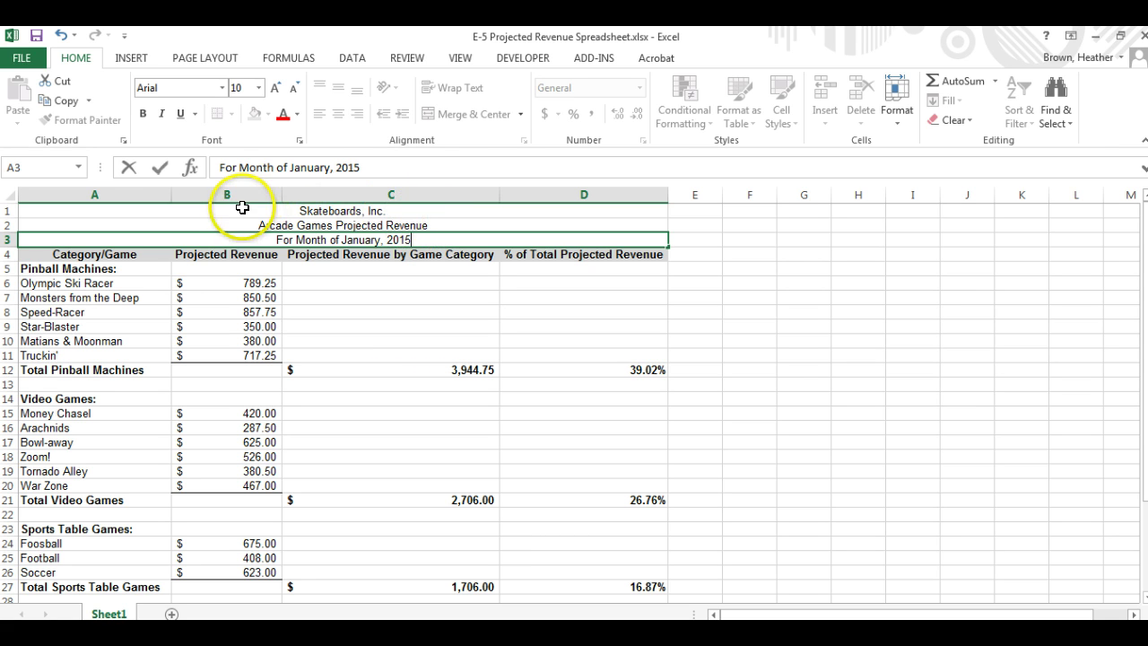
Format the three title rows, A1 through A3, in bold with a font size of 14
drag(243, 208, 243, 239)
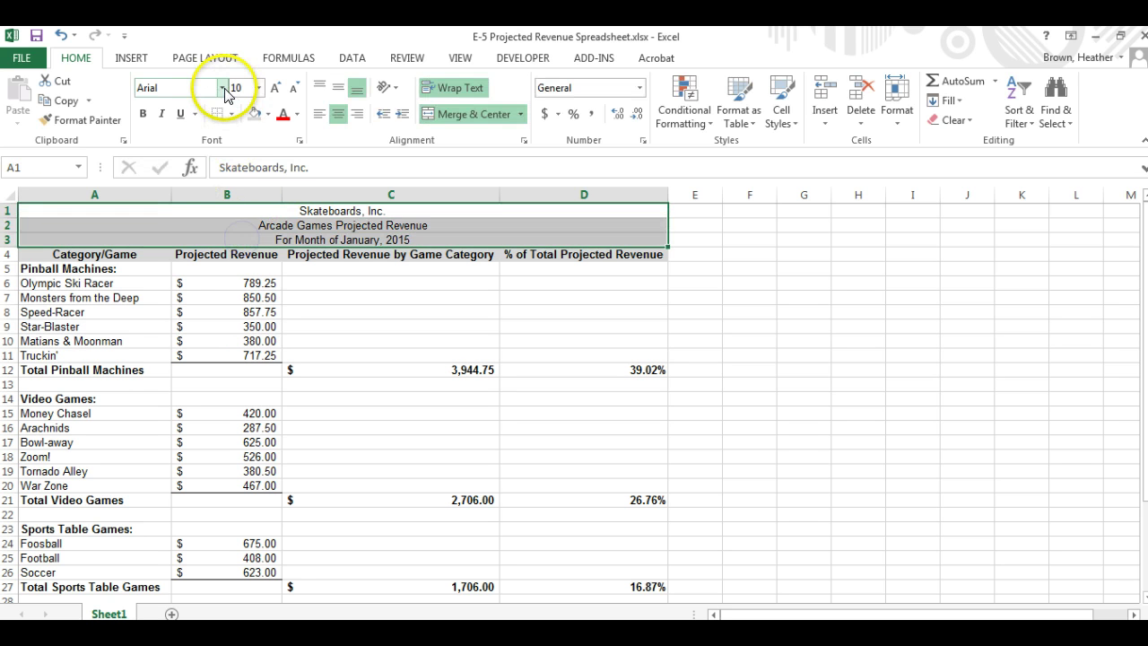
click(258, 87)
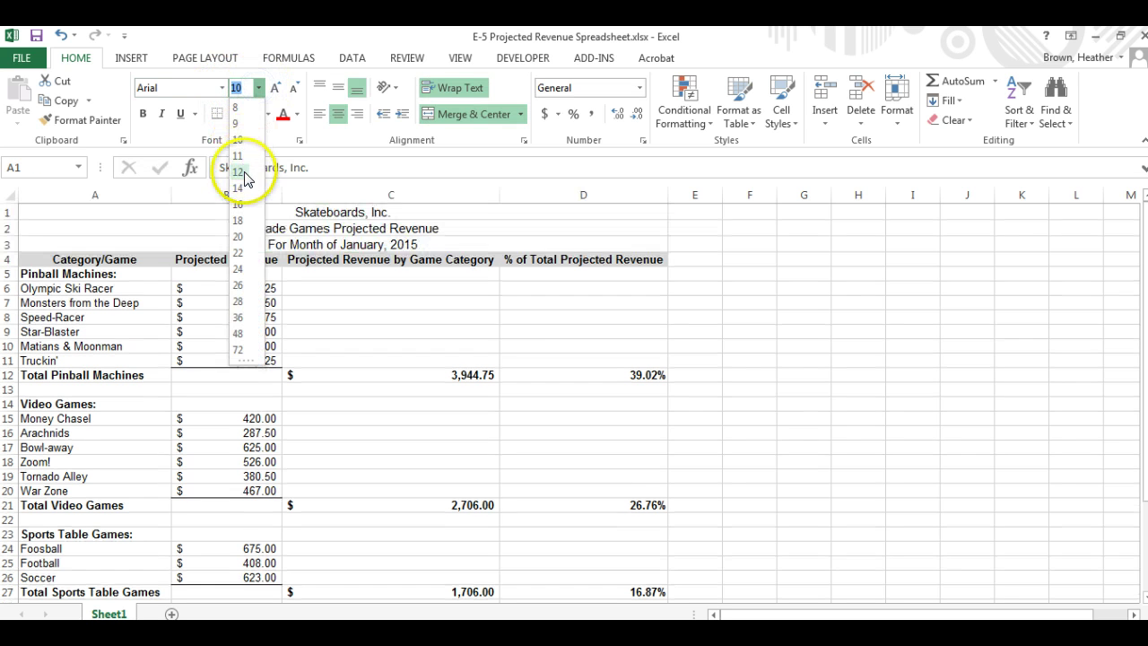
click(240, 187)
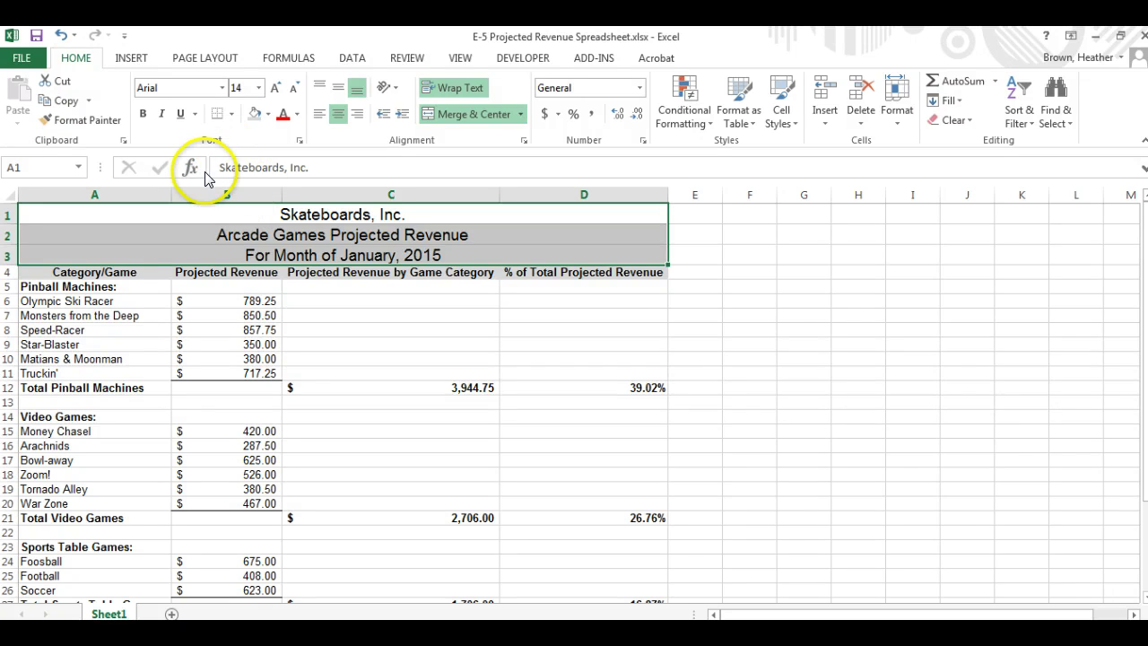
click(143, 113)
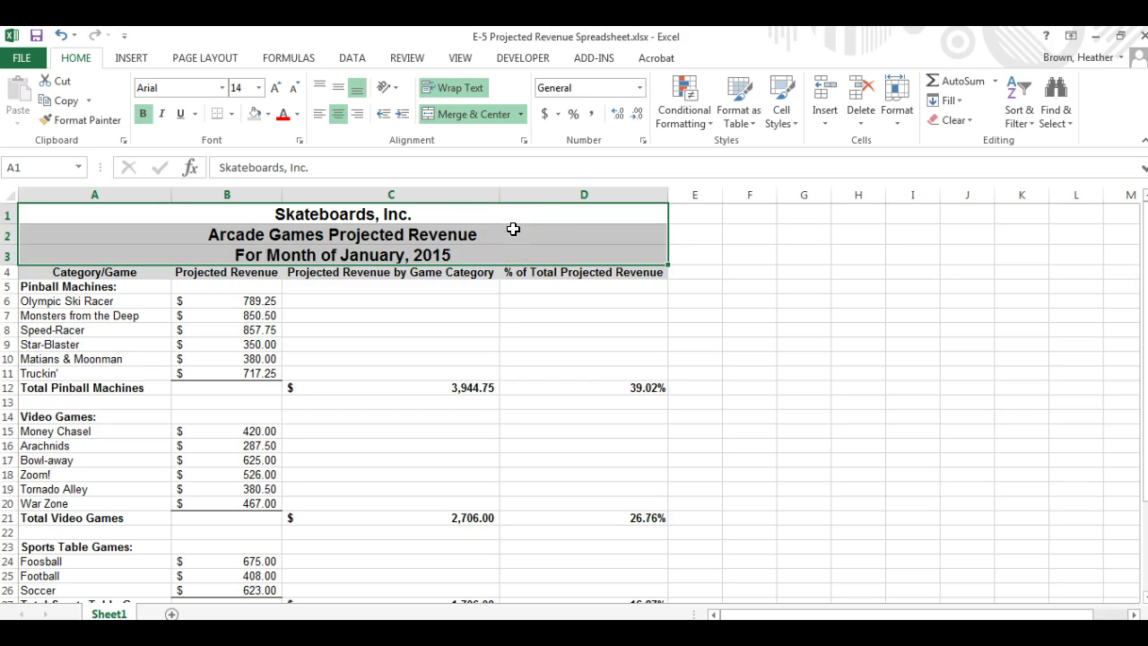
click(789, 251)
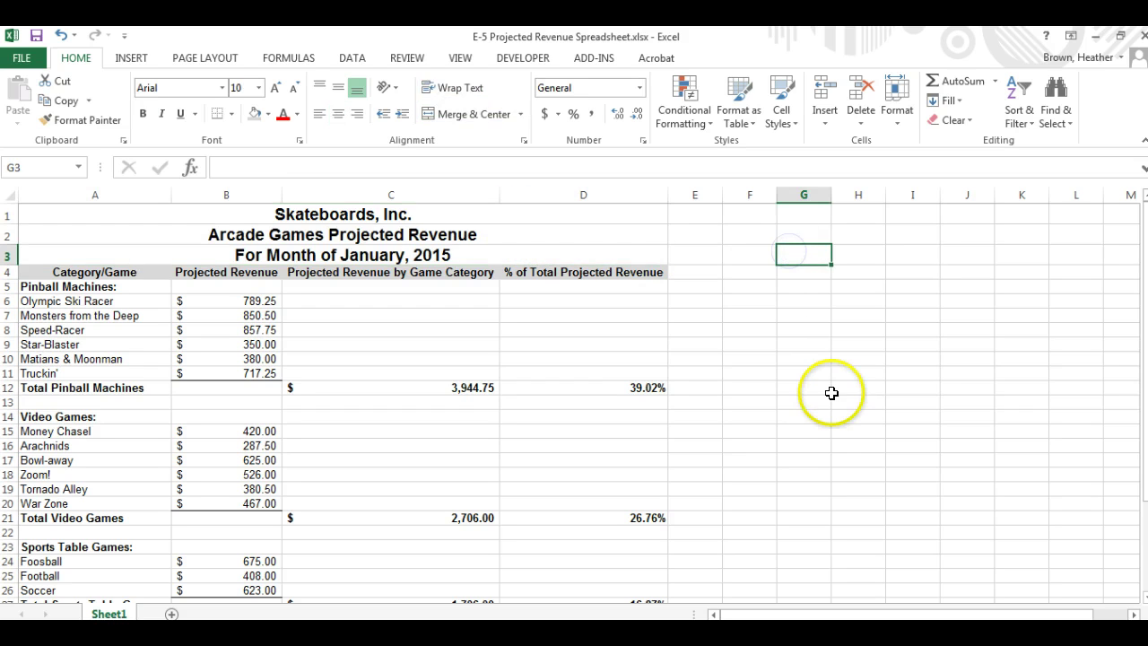
Look over the finished revenue sheet down to its last rows and save the workbook
scroll(797, 456, down, 6)
scroll(796, 457, up, 5)
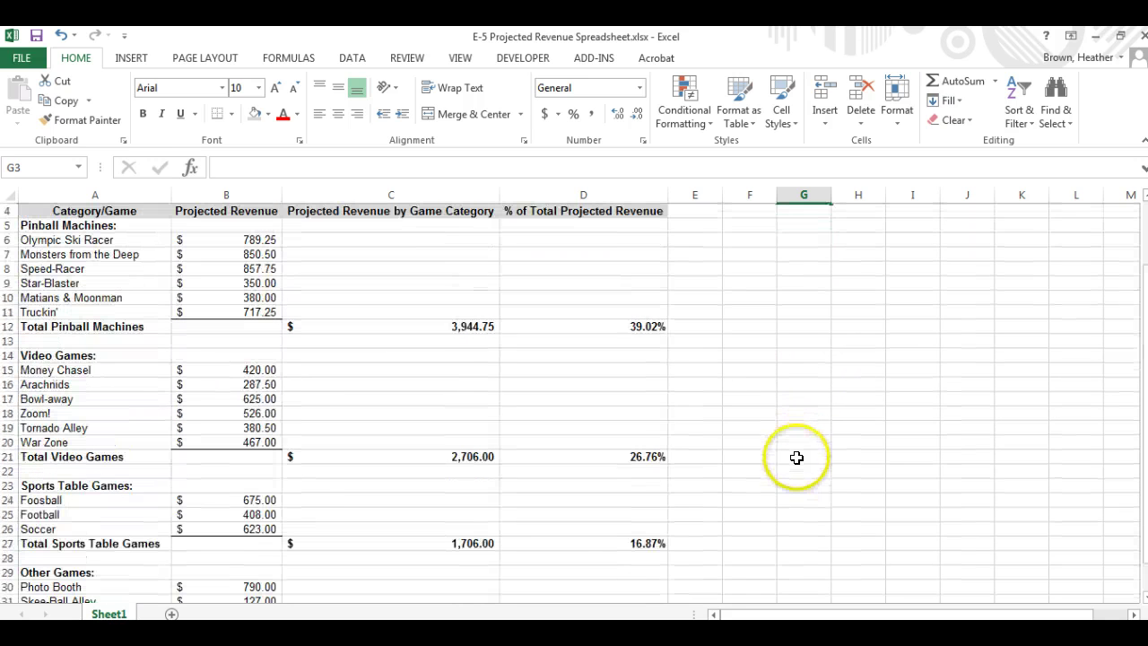
click(36, 36)
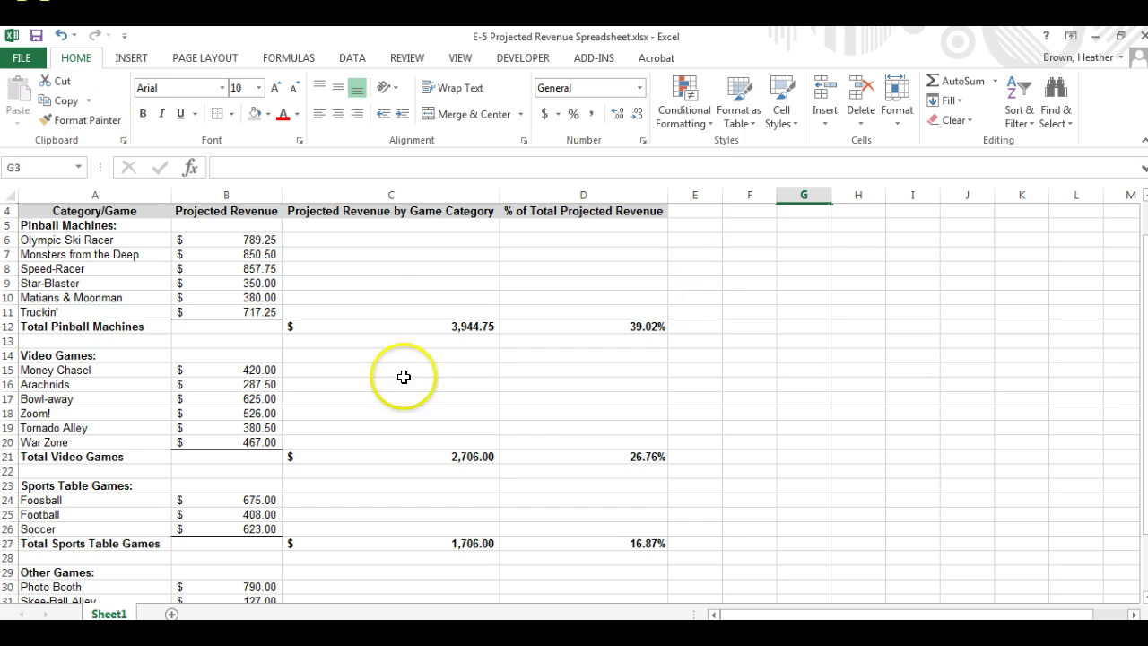